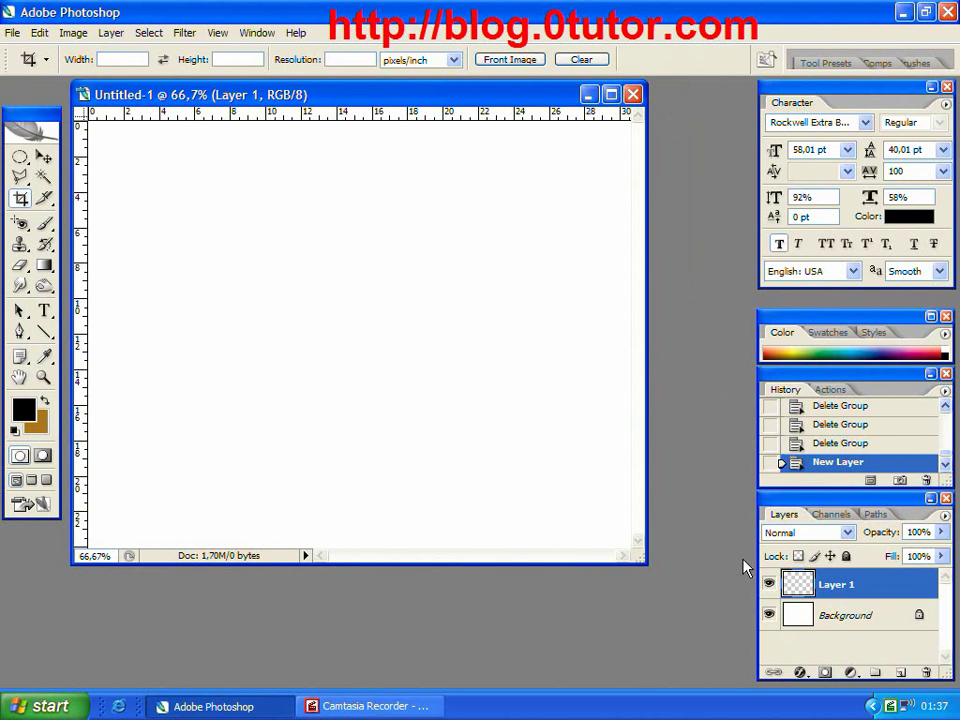
- Draw an upright elliptical marquee on Layer 1 in the canvas's upper-left area
{"action": "left_click", "coordinate": [21, 160]}
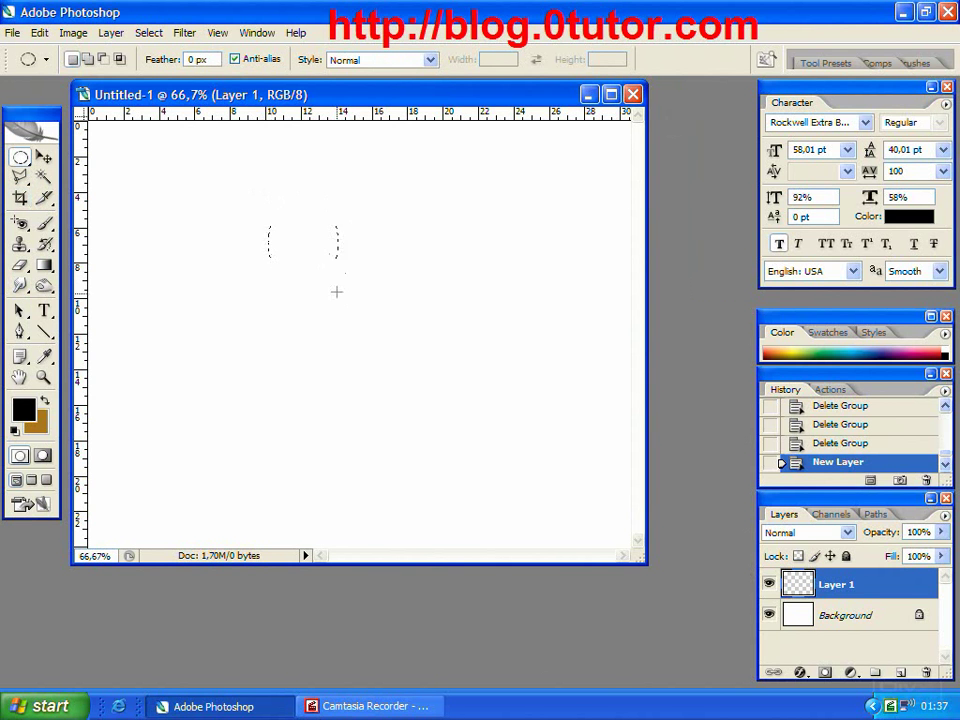
{"action": "left_click_drag", "start_coordinate": [337, 291], "coordinate": [376, 332]}
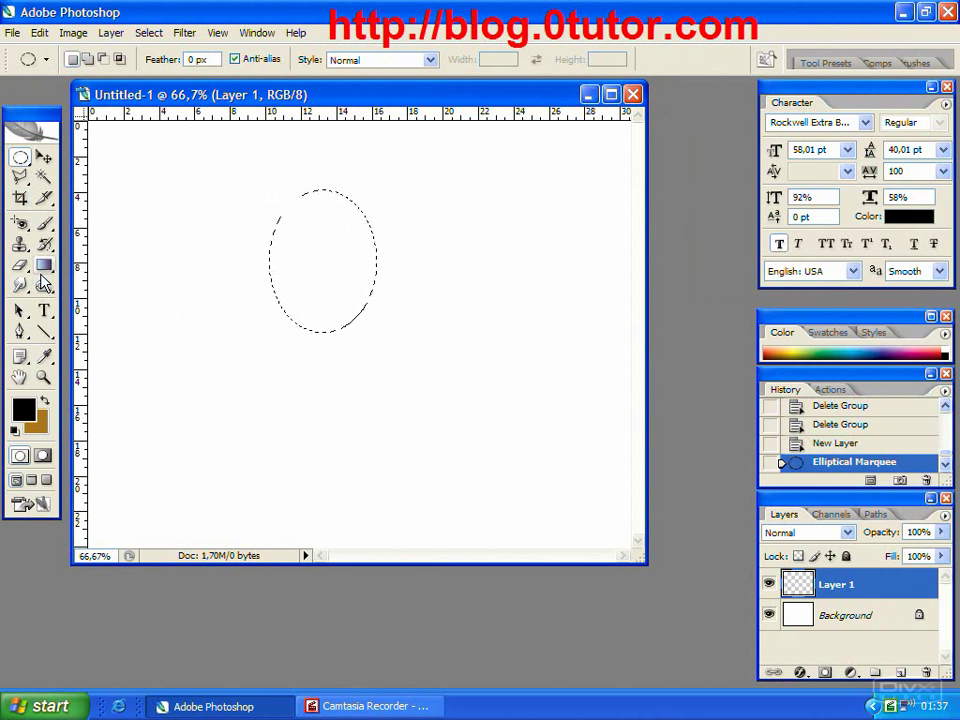
- Create a custom gradient with a dark red (9b0909) right stop and an extra stop at 57%
{"action": "left_click", "coordinate": [44, 266]}
{"action": "left_click", "coordinate": [80, 57]}
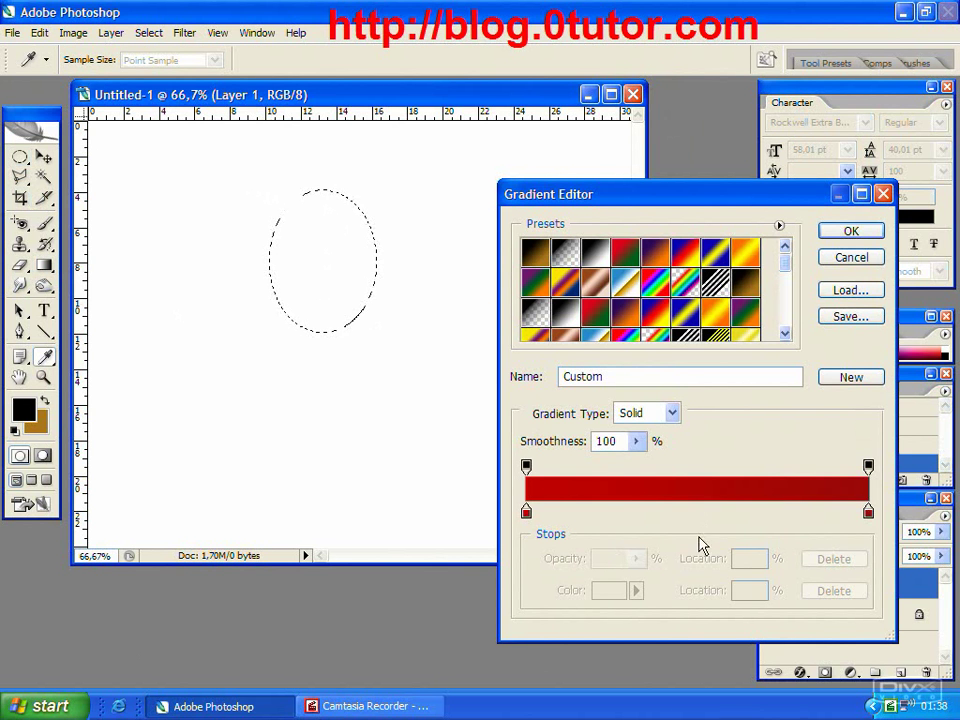
{"action": "double_click", "coordinate": [868, 512]}
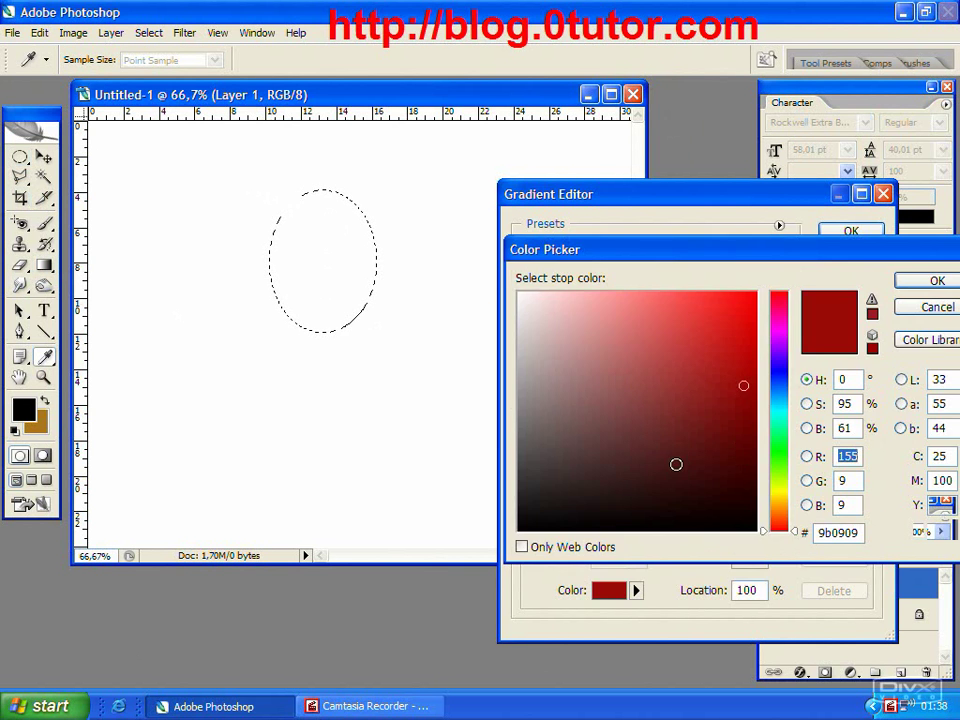
{"action": "left_click", "coordinate": [751, 404]}
{"action": "key", "text": "Return"}
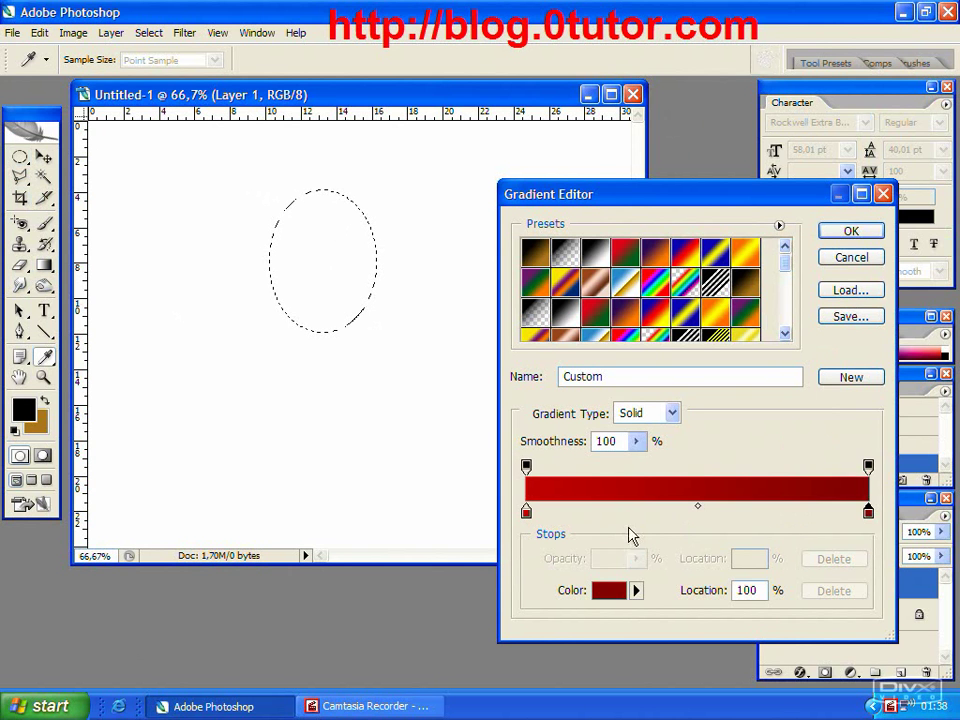
{"action": "left_click", "coordinate": [868, 512]}
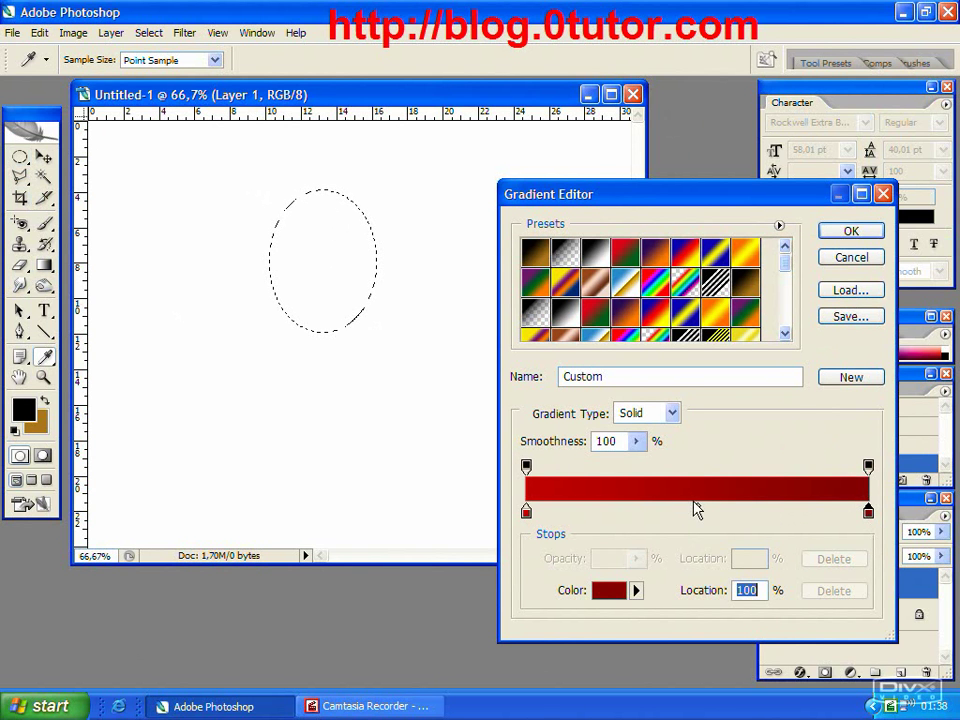
{"action": "left_click_drag", "start_coordinate": [746, 512], "coordinate": [720, 512]}
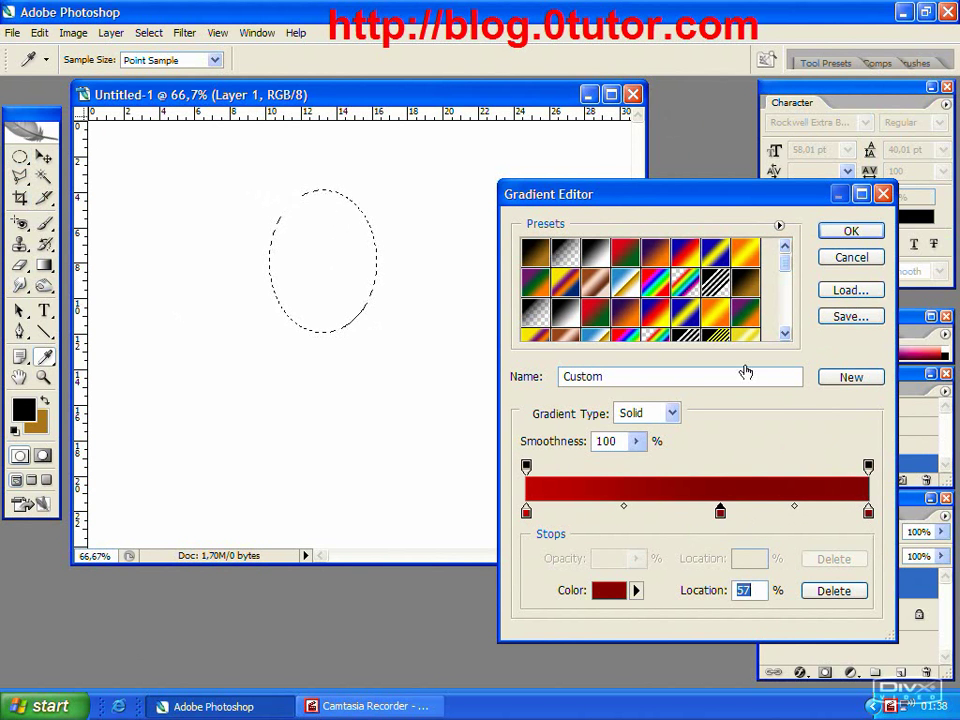
{"action": "left_click", "coordinate": [866, 234]}
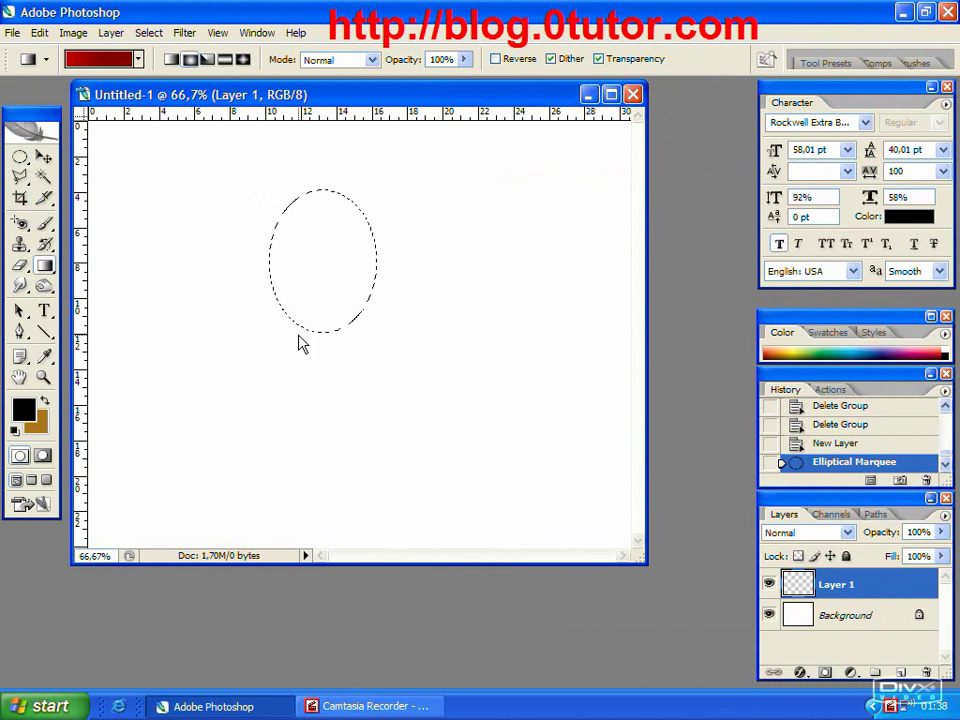
- Try several diagonal gradient fills across the oval, undoing each attempt
{"action": "left_click_drag", "start_coordinate": [313, 197], "coordinate": [338, 295]}
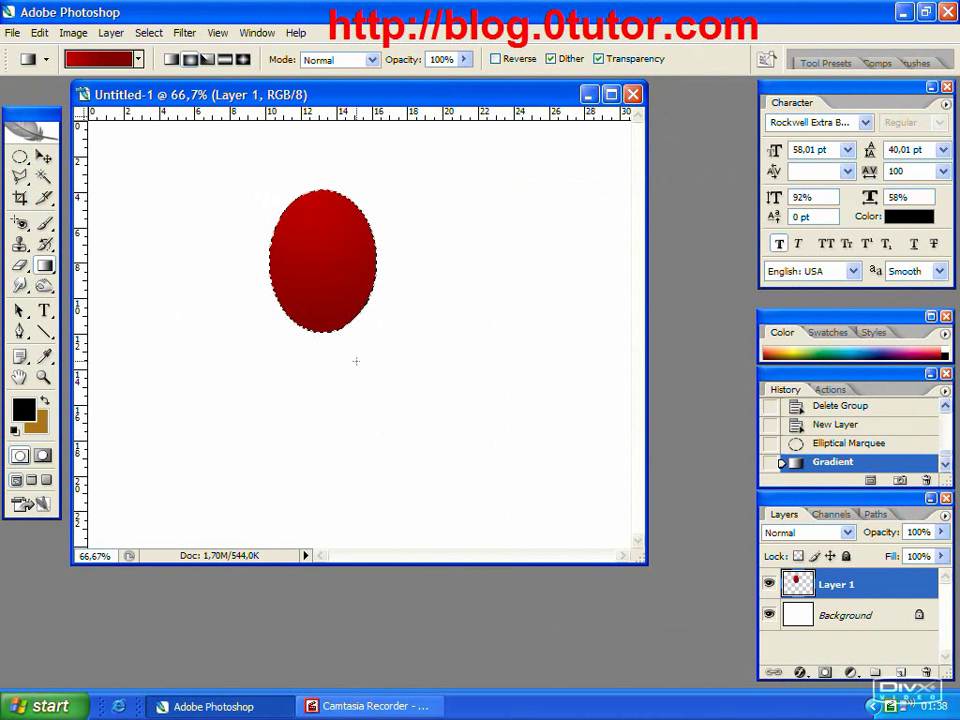
{"action": "key", "text": "ctrl+z"}
{"action": "left_click_drag", "start_coordinate": [306, 208], "coordinate": [334, 311]}
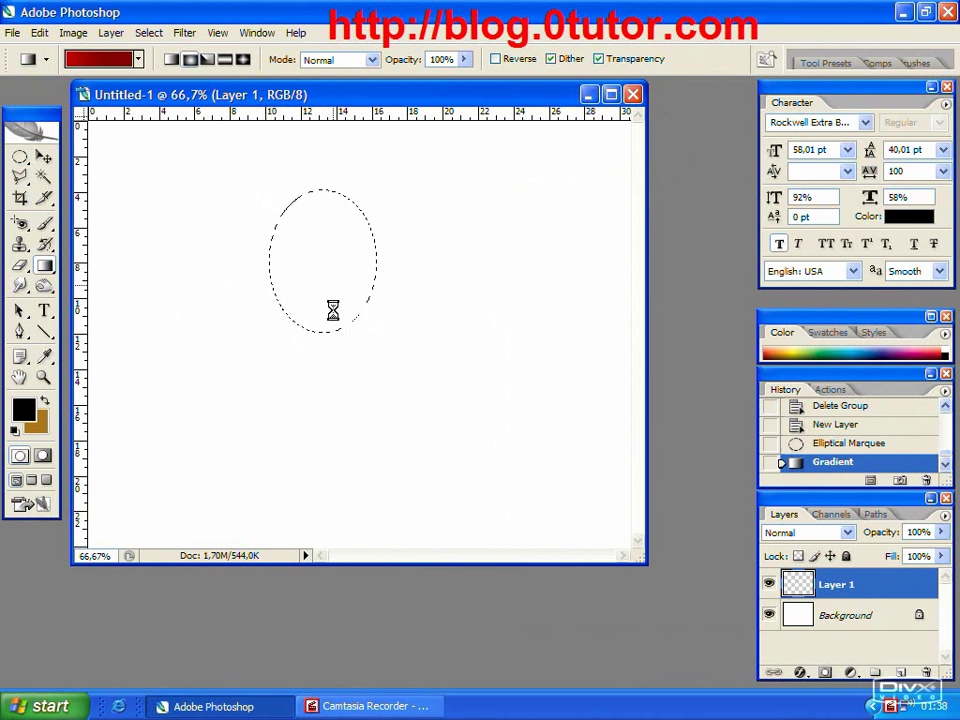
{"action": "key", "text": "ctrl+z"}
{"action": "left_click_drag", "start_coordinate": [306, 208], "coordinate": [356, 360]}
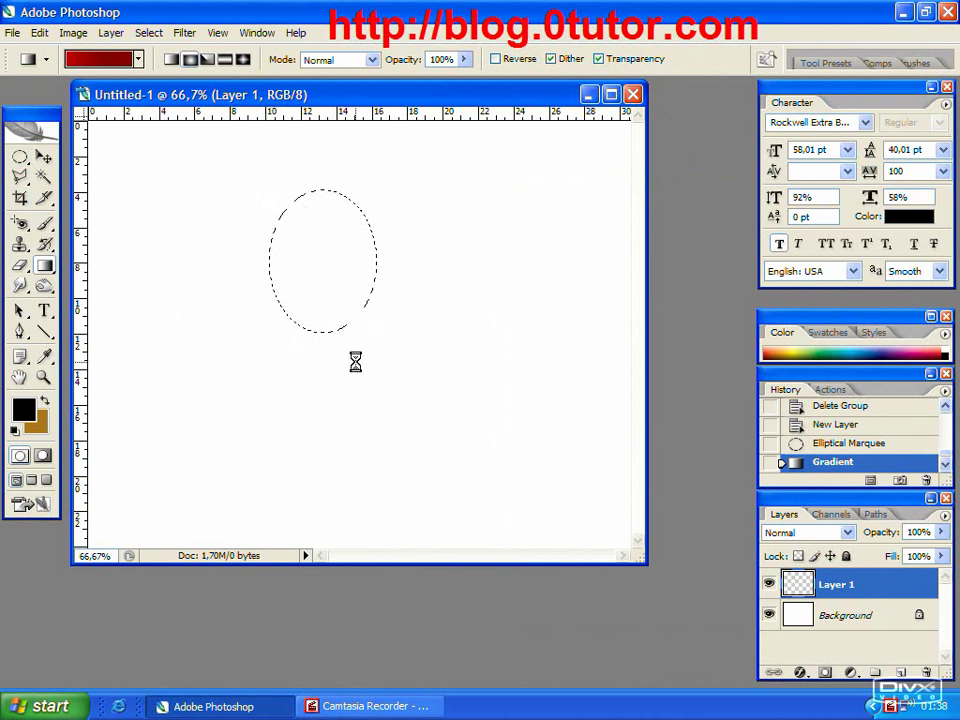
{"action": "key", "text": "ctrl+z"}
{"action": "left_click_drag", "start_coordinate": [309, 205], "coordinate": [349, 333]}
{"action": "key", "text": "ctrl+z"}
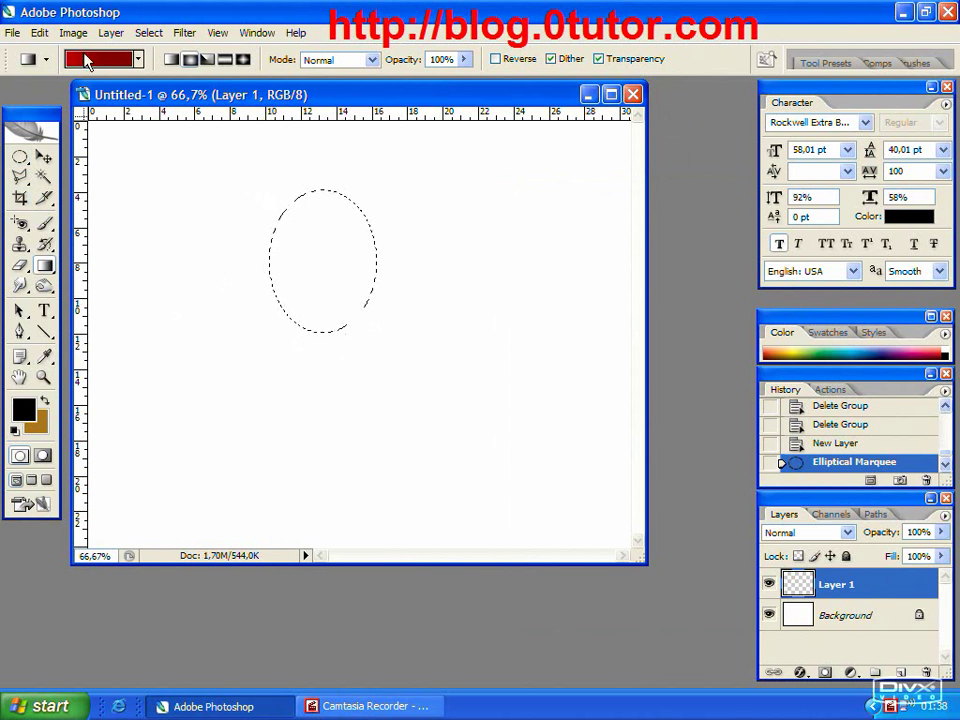
- Brighten the gradient's left stop to R210 red and fill the oval from the upper left
{"action": "left_click", "coordinate": [91, 62]}
{"action": "left_click", "coordinate": [525, 512]}
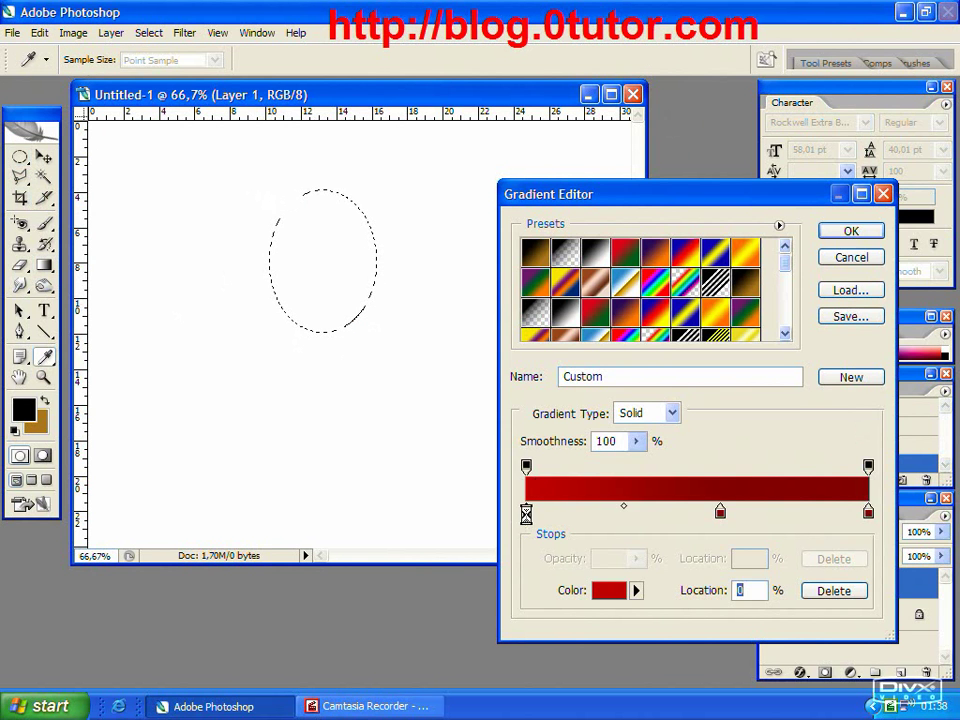
{"action": "double_click", "coordinate": [525, 512]}
{"action": "left_click", "coordinate": [747, 334]}
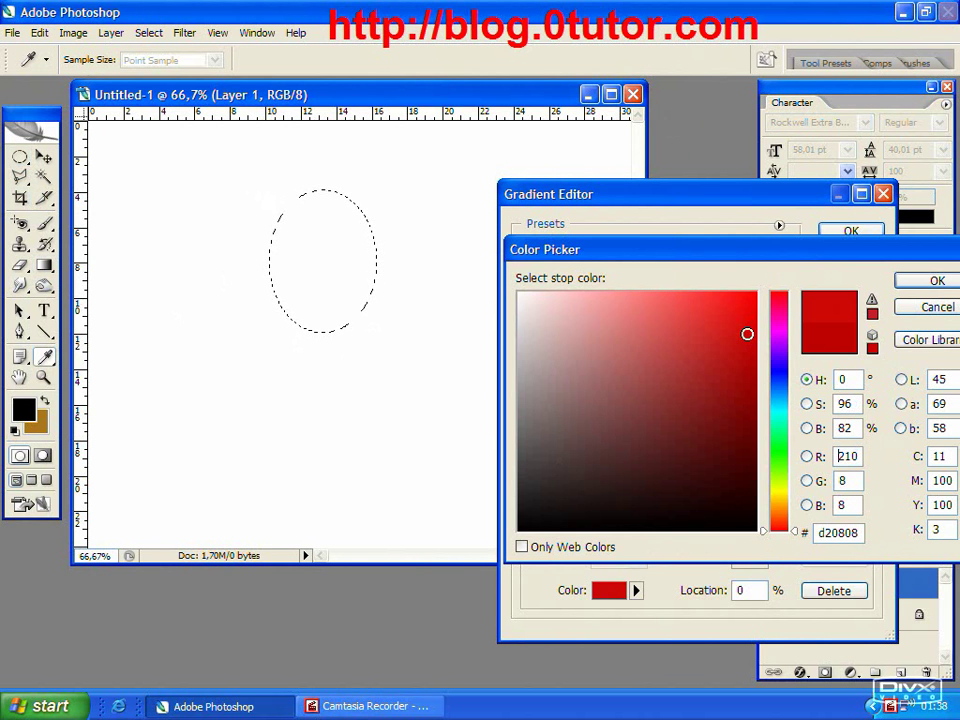
{"action": "left_click", "coordinate": [910, 281]}
{"action": "left_click", "coordinate": [853, 231]}
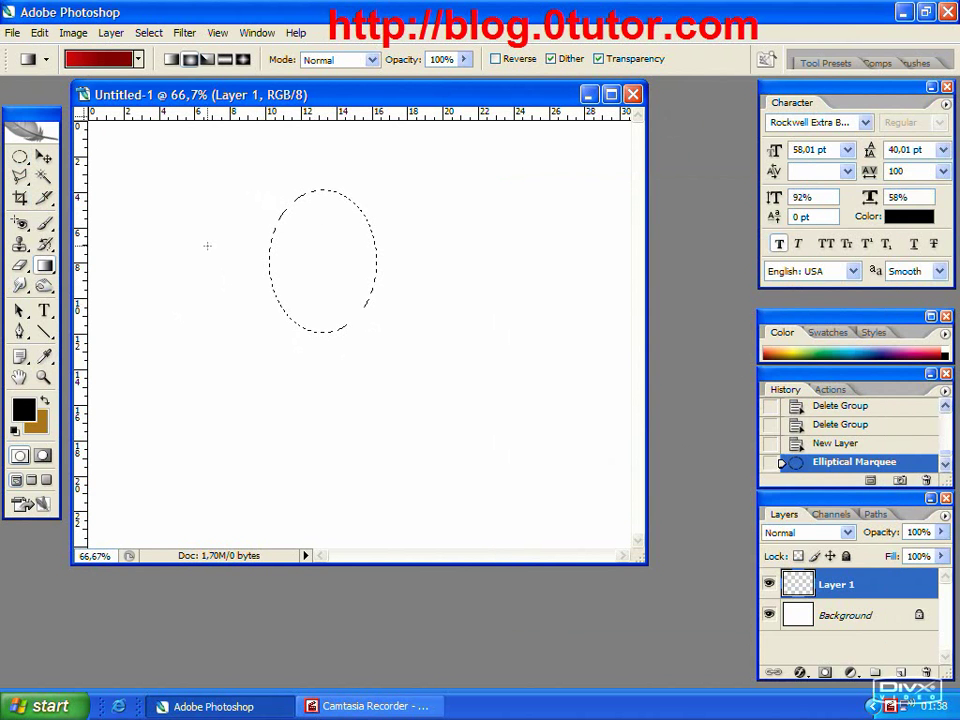
{"action": "left_click_drag", "start_coordinate": [295, 210], "coordinate": [343, 321]}
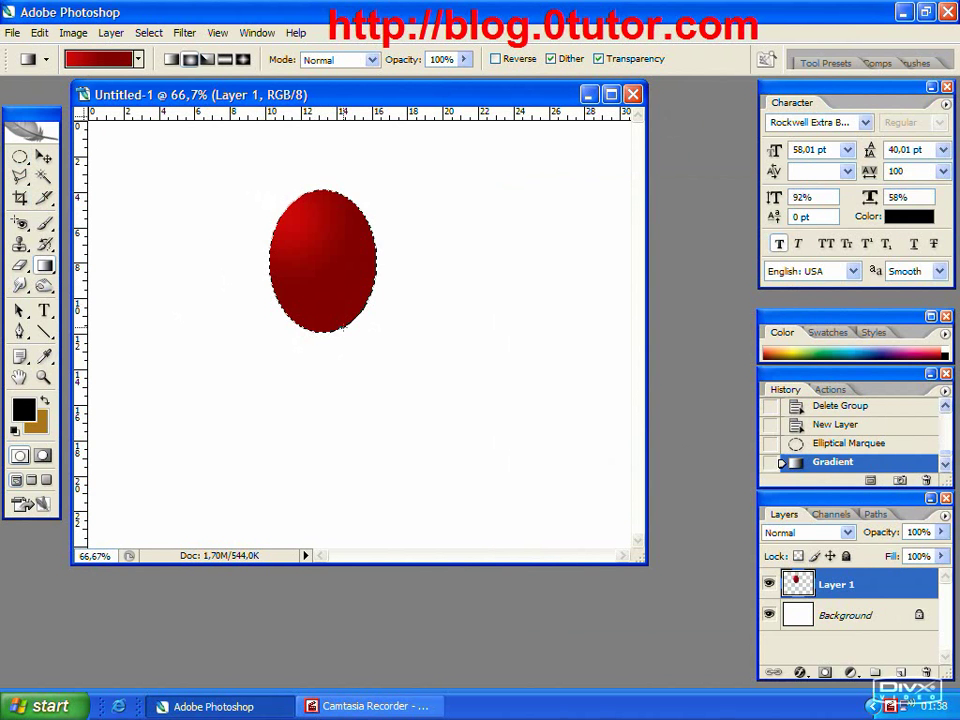
{"action": "key", "text": "ctrl+z"}
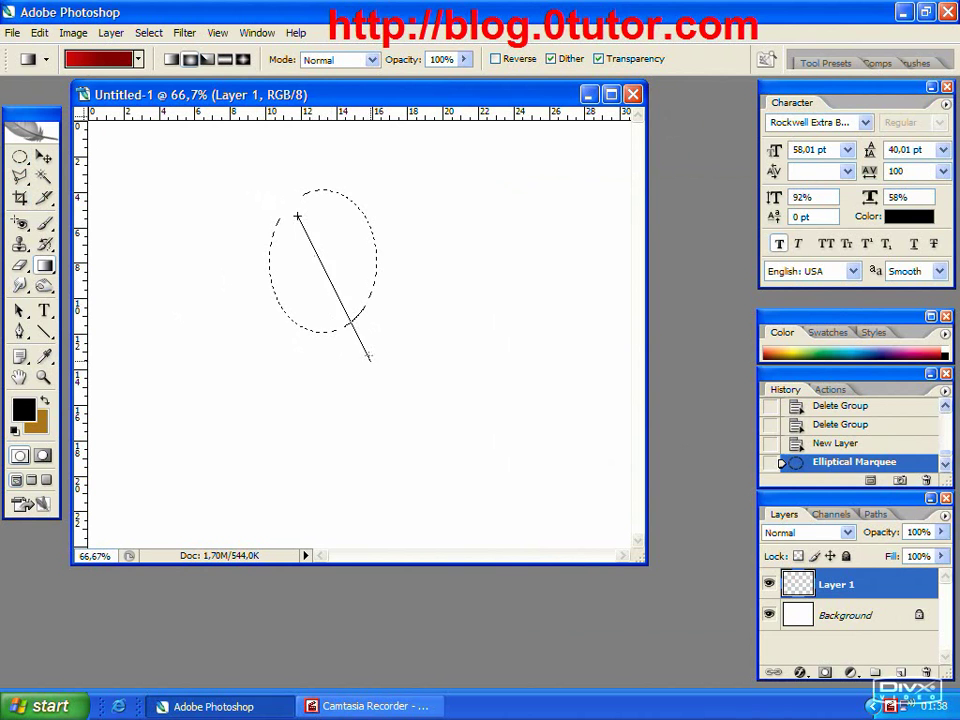
{"action": "left_click_drag", "start_coordinate": [331, 316], "coordinate": [374, 372]}
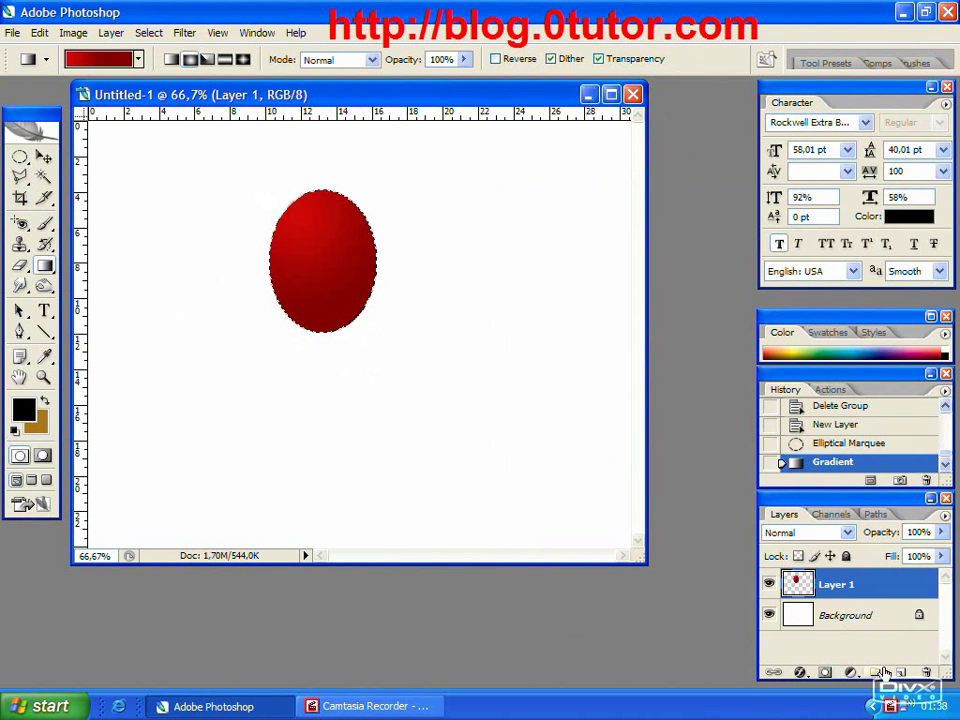
- Add Layer 2 above Background, remove the middle gradient stop and make the right stop red
{"action": "left_click", "coordinate": [878, 618]}
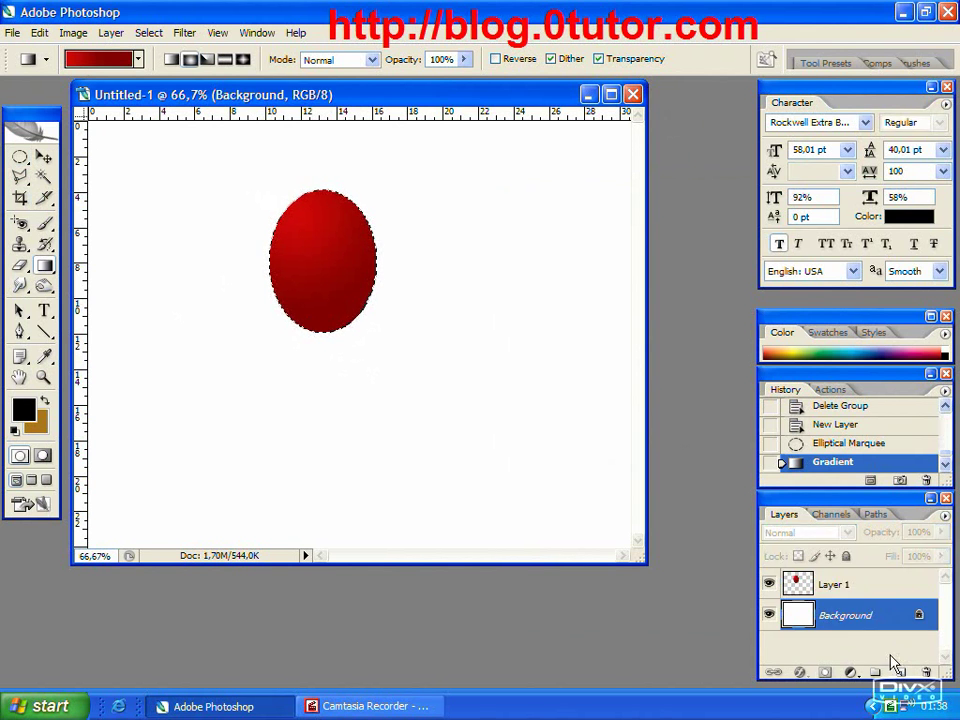
{"action": "left_click", "coordinate": [899, 672]}
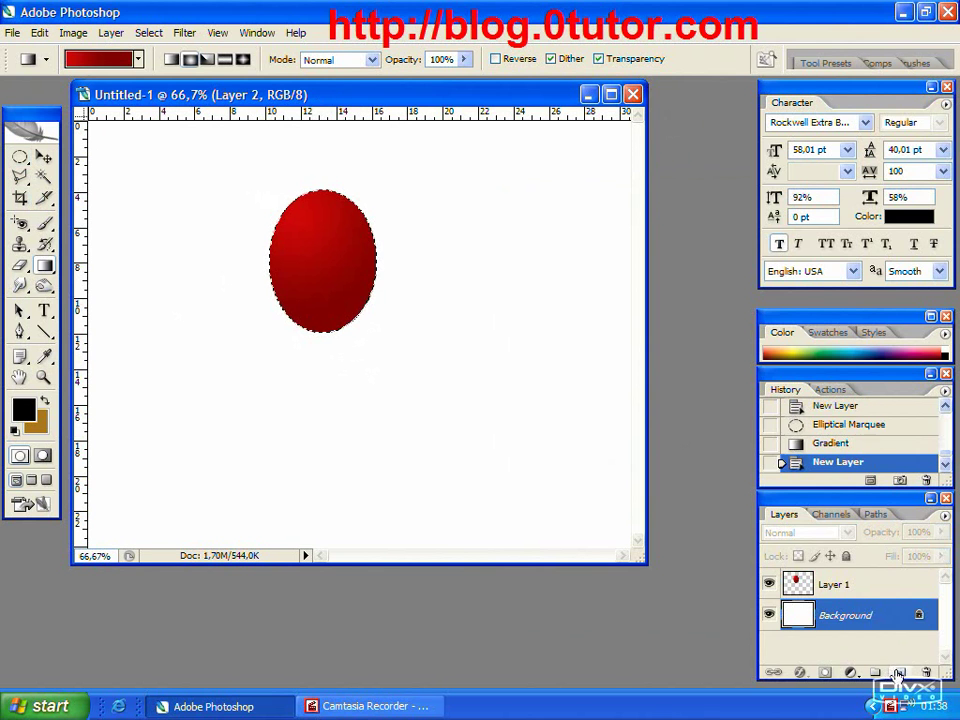
{"action": "left_click", "coordinate": [98, 58]}
{"action": "left_click_drag", "start_coordinate": [720, 511], "coordinate": [868, 511]}
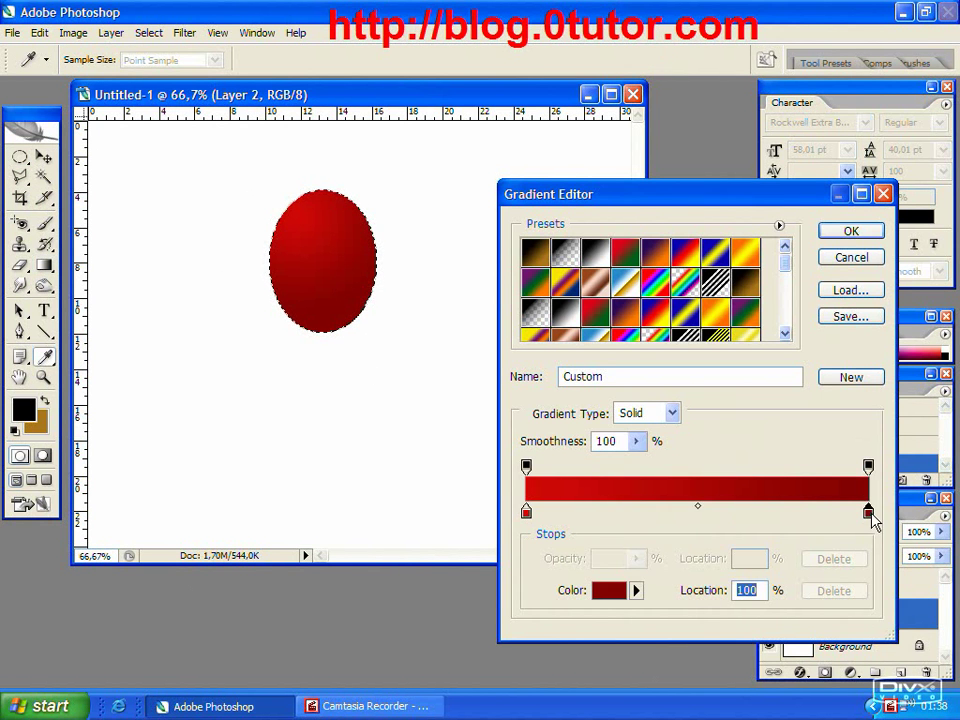
{"action": "double_click", "coordinate": [868, 513]}
{"action": "left_click", "coordinate": [752, 368]}
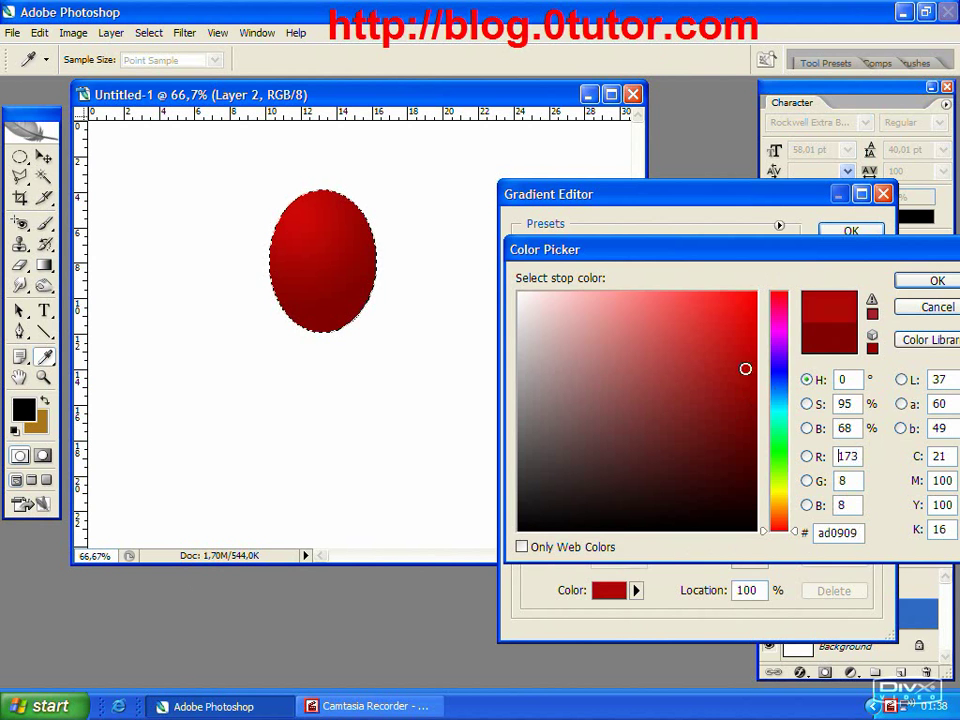
{"action": "left_click", "coordinate": [897, 285]}
- Make the left stop near-white at 0% and add a red stop at 37%
{"action": "double_click", "coordinate": [527, 512]}
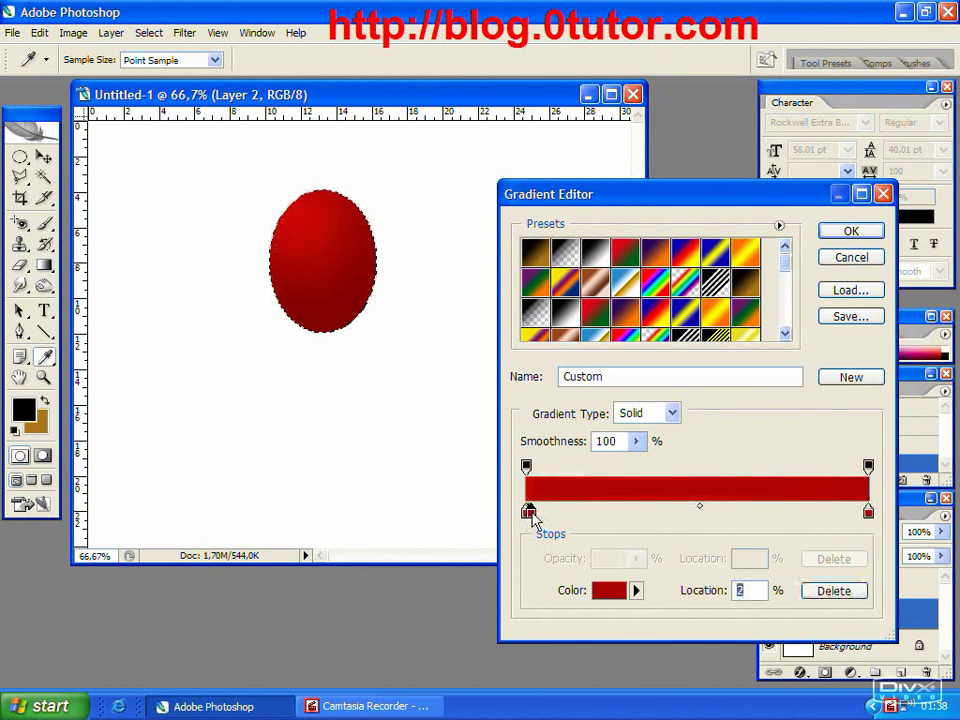
{"action": "left_click", "coordinate": [634, 330]}
{"action": "left_click", "coordinate": [522, 293]}
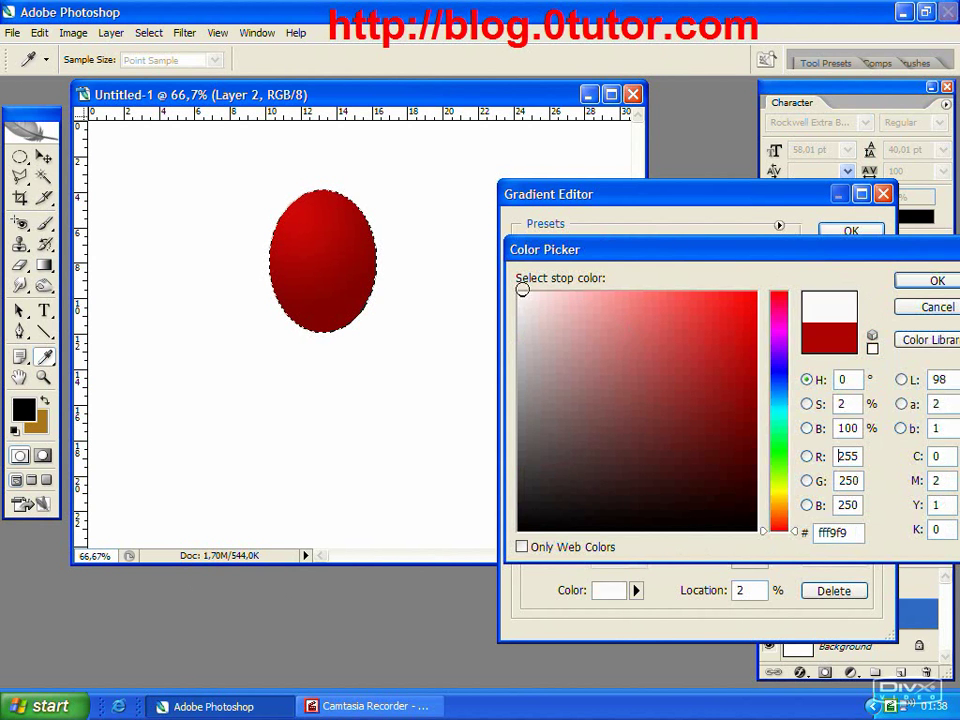
{"action": "left_click", "coordinate": [935, 280]}
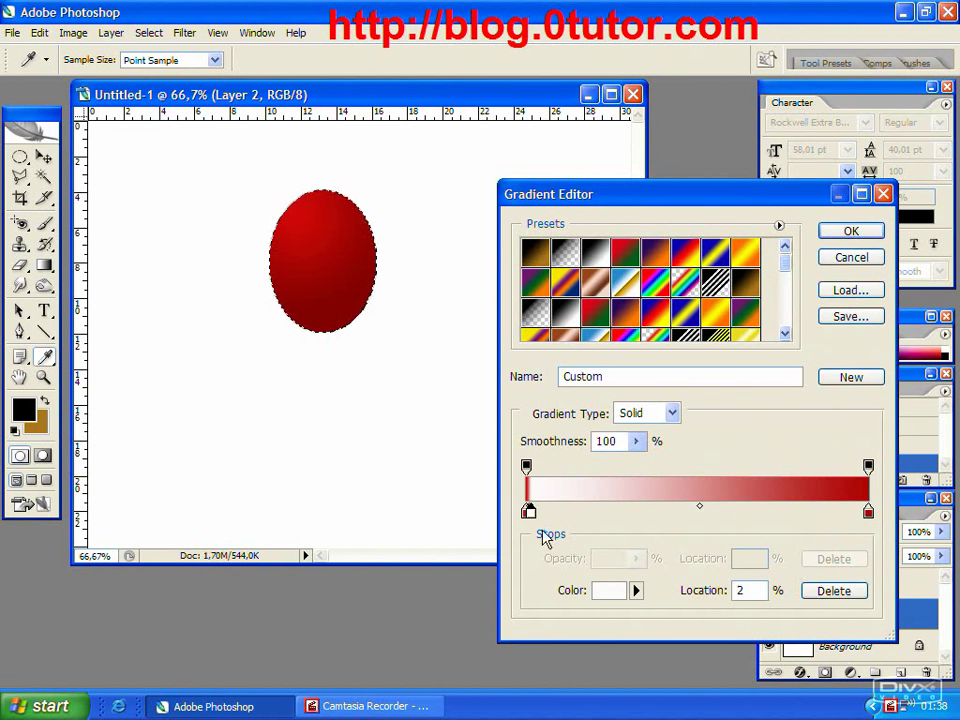
{"action": "left_click_drag", "start_coordinate": [529, 515], "coordinate": [506, 514]}
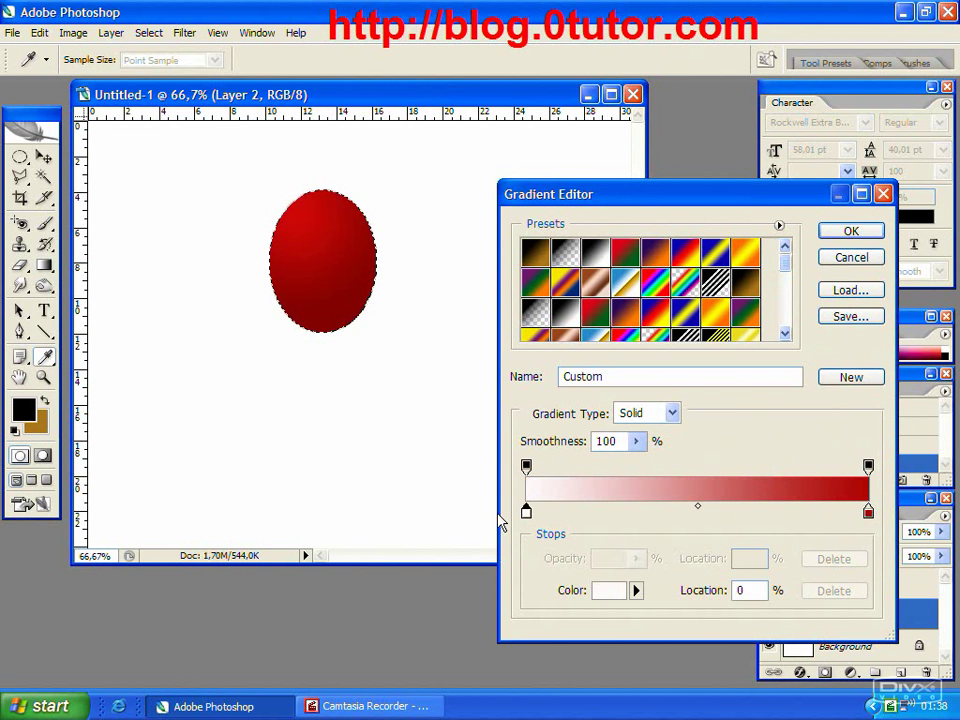
{"action": "left_click", "coordinate": [868, 512]}
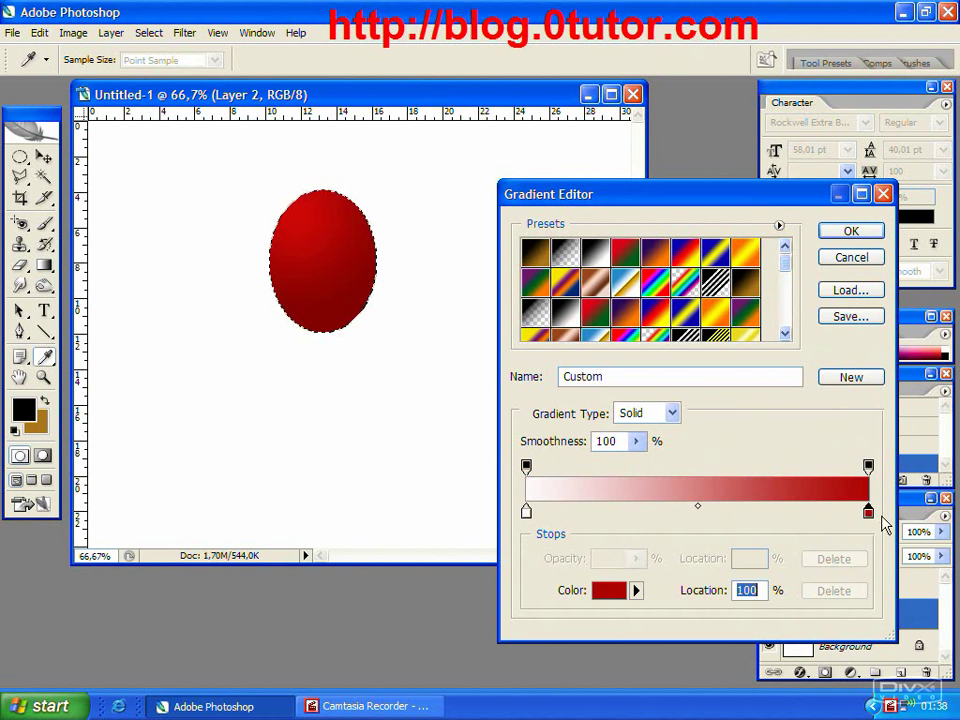
{"action": "left_click", "coordinate": [677, 512]}
{"action": "left_click_drag", "start_coordinate": [677, 512], "coordinate": [654, 512]}
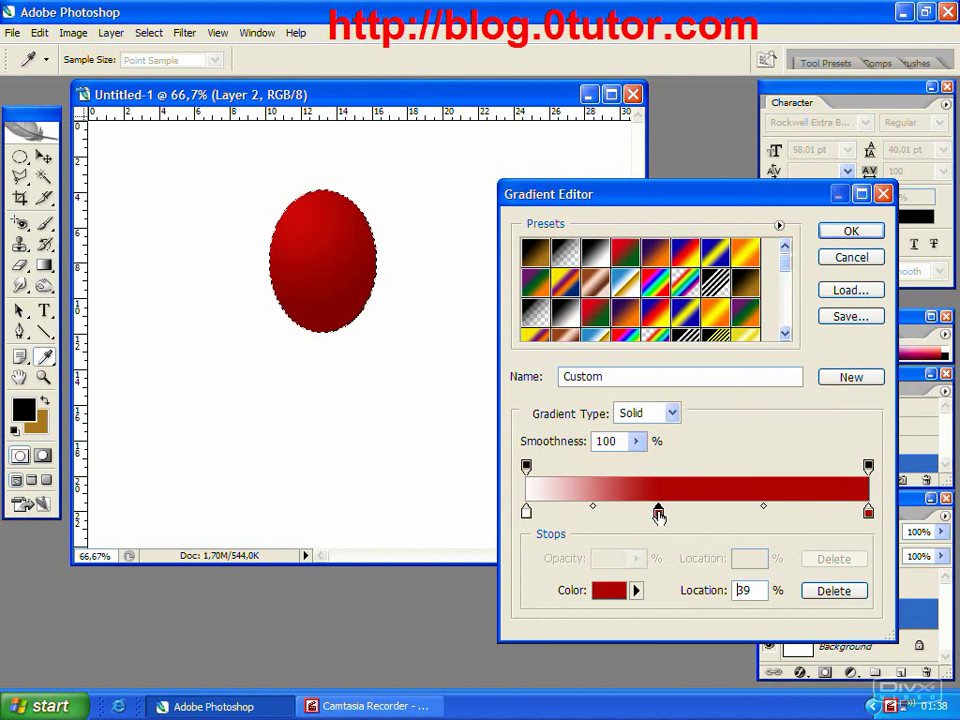
{"action": "left_click", "coordinate": [851, 230]}
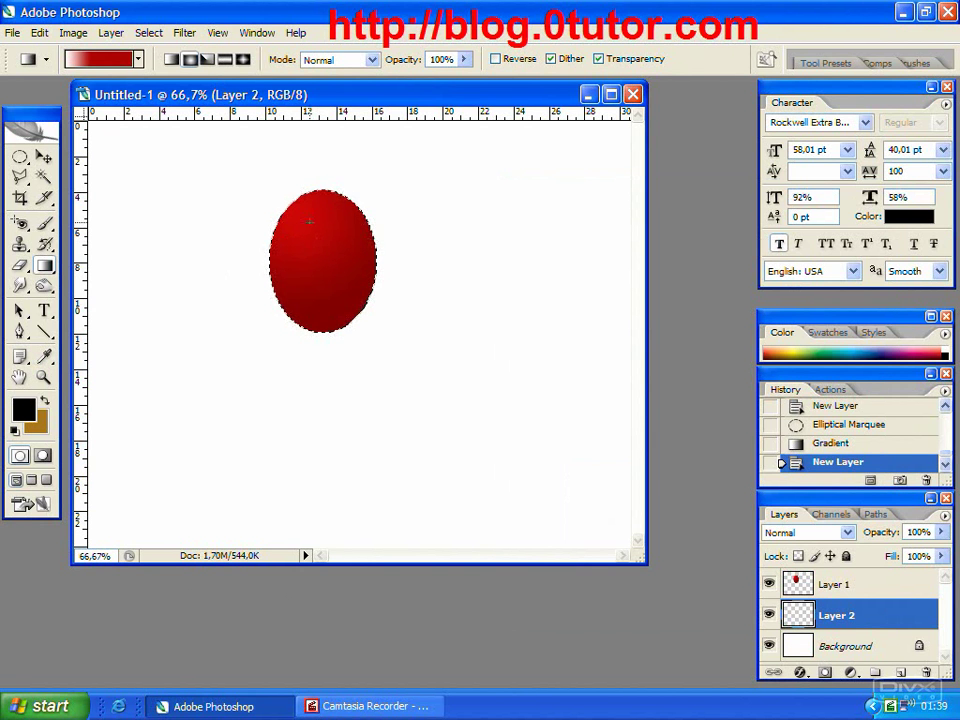
- Move Layer 2 above Layer 1 and fill it with a white top-left highlight gradient
{"action": "left_click_drag", "start_coordinate": [318, 243], "coordinate": [374, 404]}
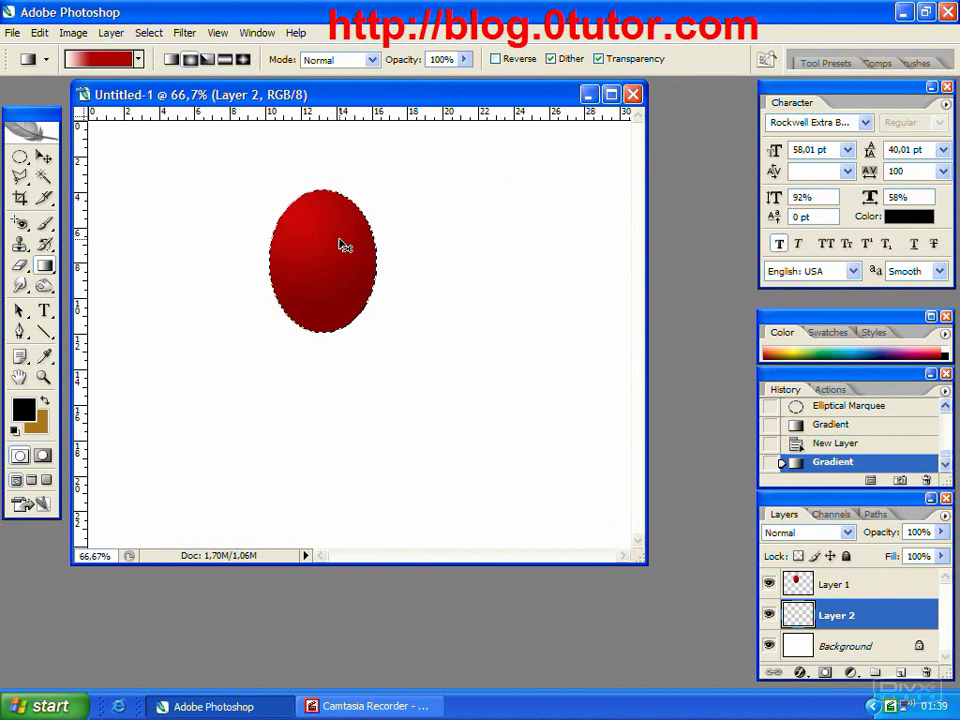
{"action": "key", "text": "ctrl+z"}
{"action": "left_click_drag", "start_coordinate": [783, 592], "coordinate": [831, 583]}
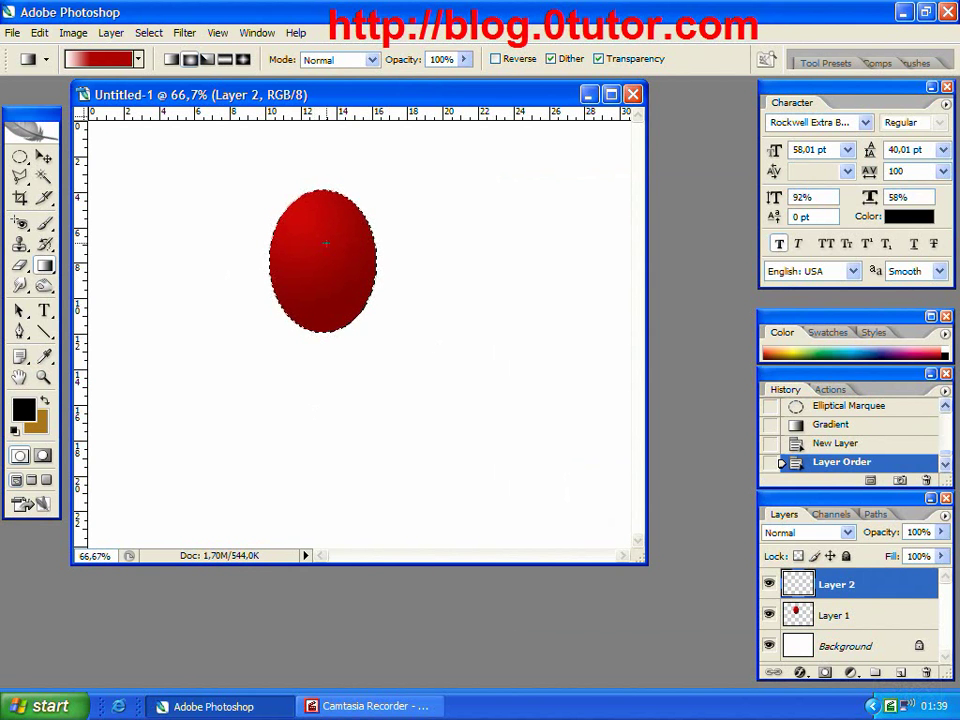
{"action": "left_click_drag", "start_coordinate": [303, 207], "coordinate": [326, 286]}
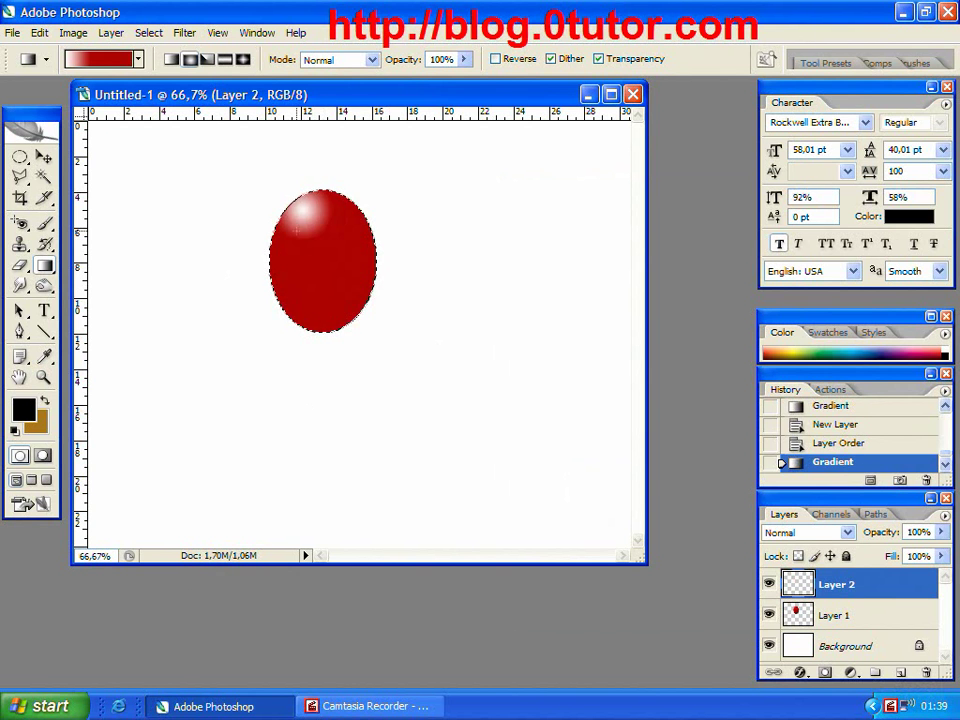
{"action": "key", "text": "ctrl+z"}
{"action": "left_click_drag", "start_coordinate": [301, 198], "coordinate": [364, 348]}
{"action": "key", "text": "ctrl+z"}
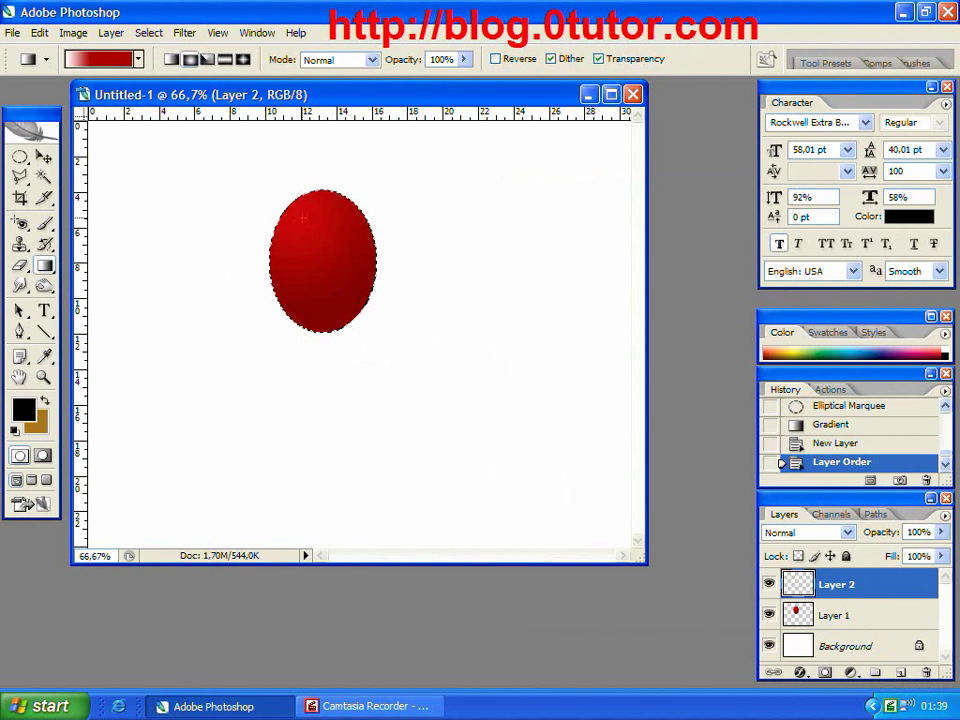
{"action": "left_click_drag", "start_coordinate": [303, 218], "coordinate": [405, 405]}
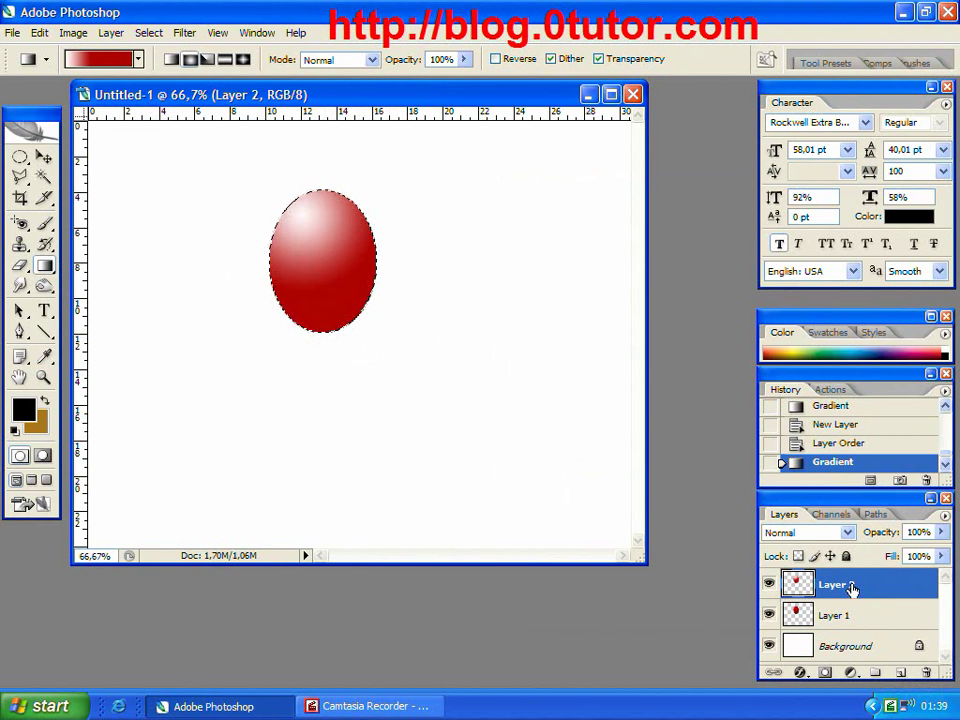
- Put Layer 2 back below Layer 1 and set Layer 1's blend mode to Multiply
{"action": "left_click_drag", "start_coordinate": [851, 589], "coordinate": [850, 628]}
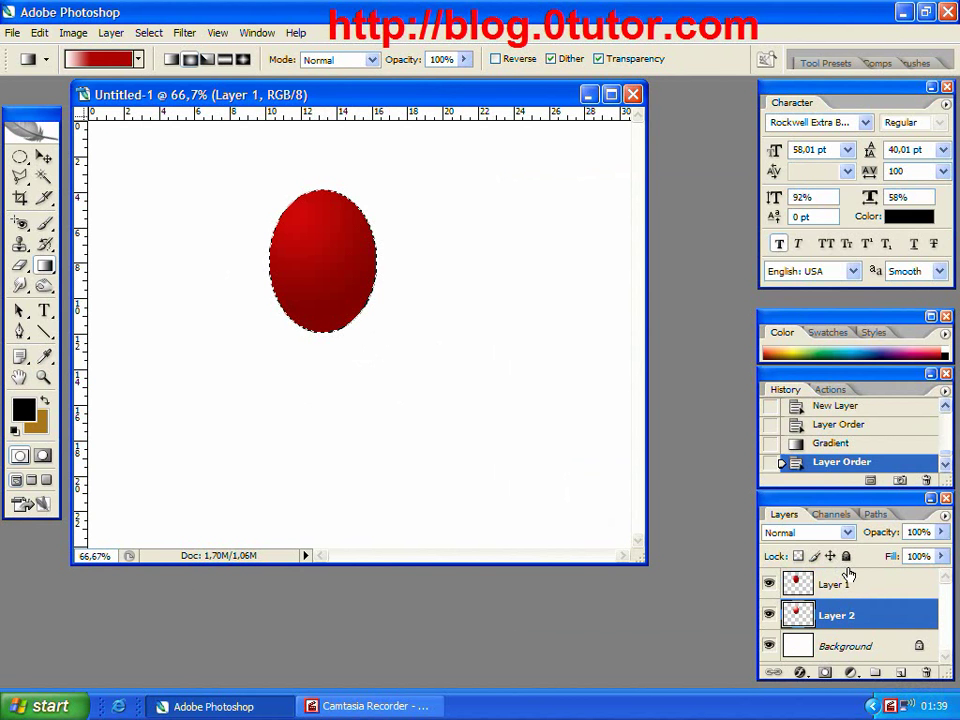
{"action": "left_click", "coordinate": [836, 583]}
{"action": "left_click", "coordinate": [846, 532]}
{"action": "key", "text": "Down"}
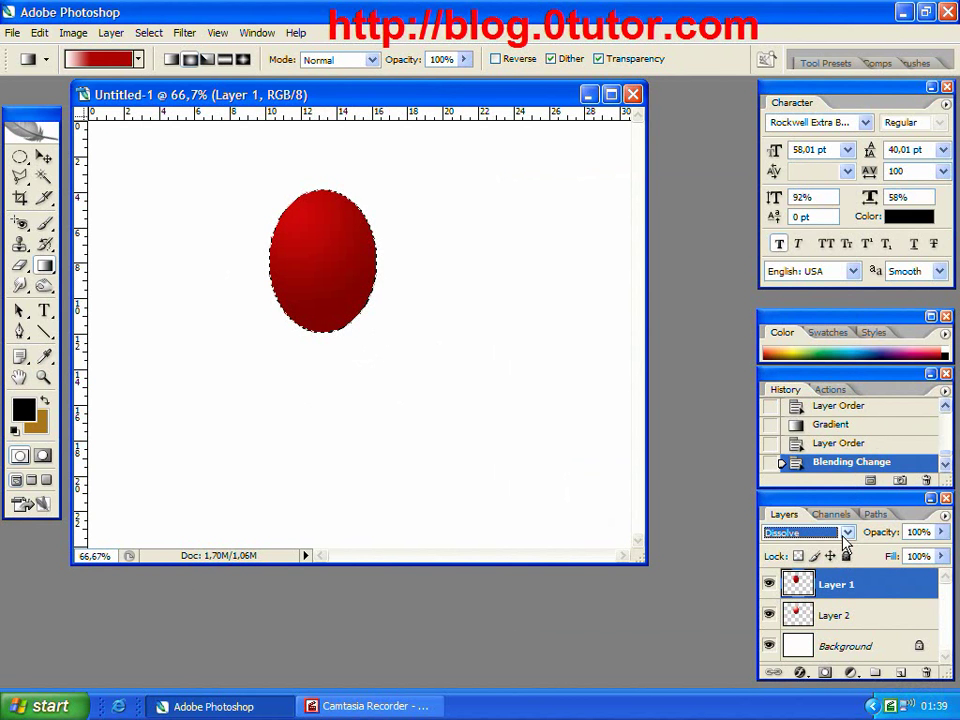
{"action": "key", "text": "Down"}
{"action": "key", "text": "Down"}
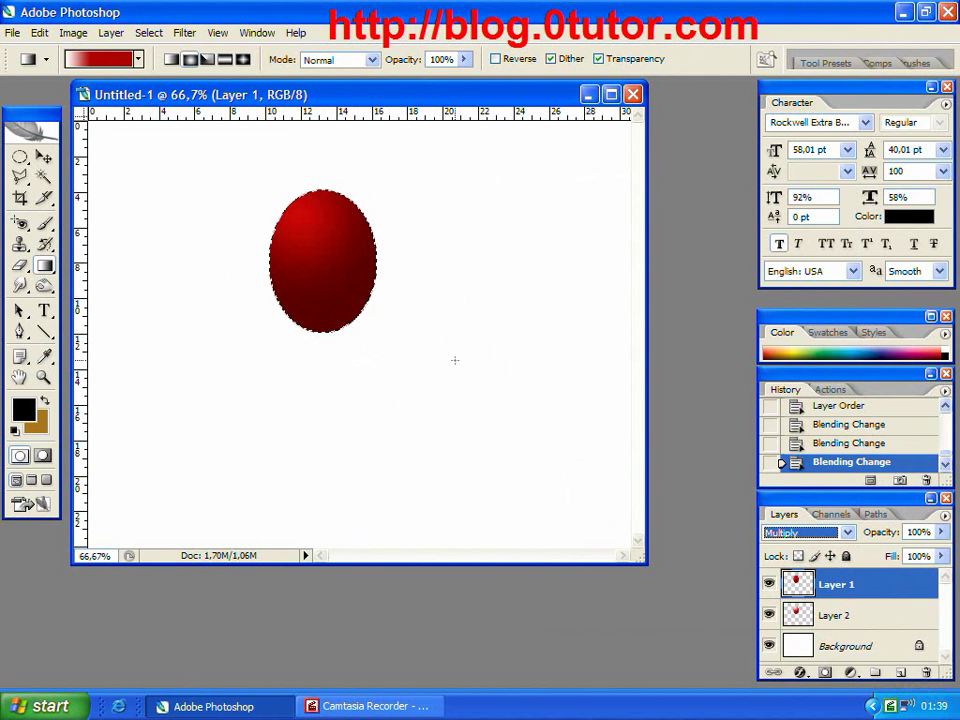
{"action": "key", "text": "Down"}
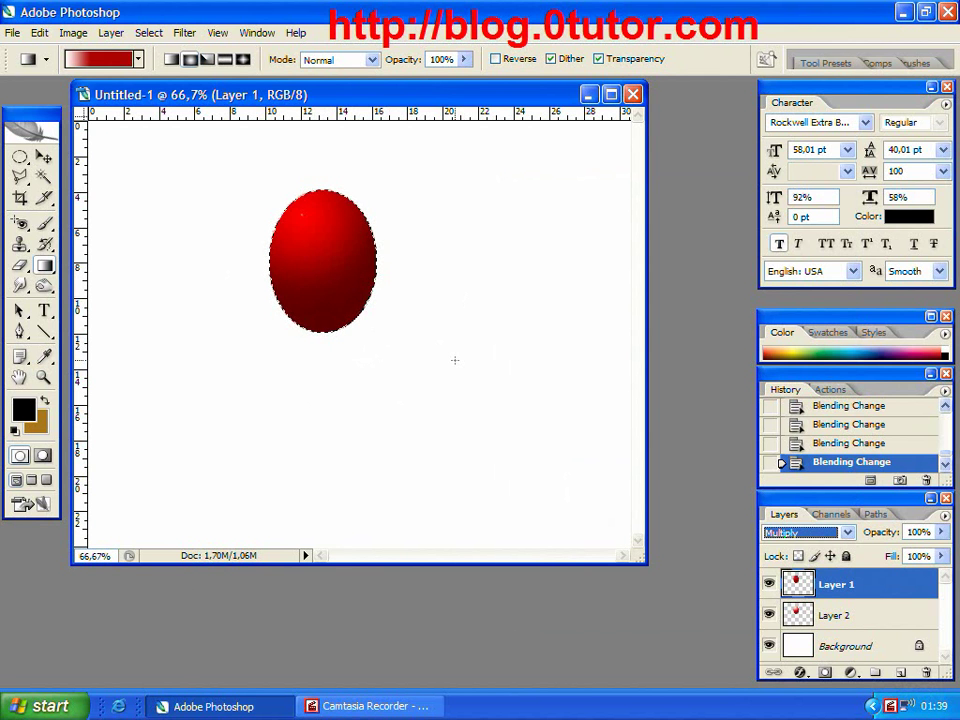
{"action": "key", "text": "Up"}
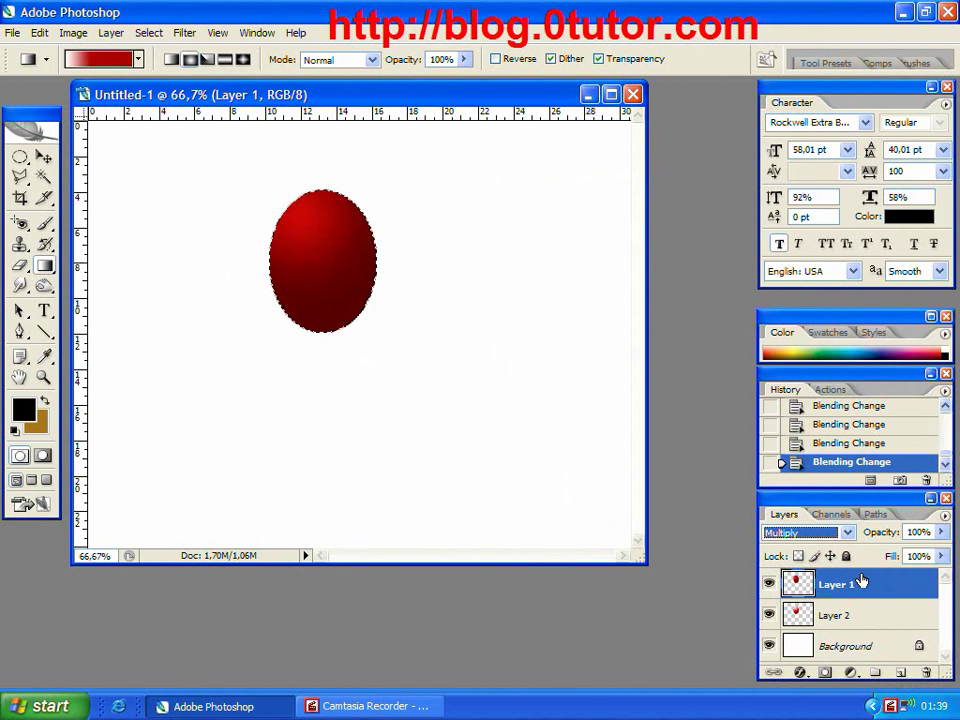
- On new Layer 3, fill a small oval near the balloon's top-left with white
{"action": "left_click", "coordinate": [901, 672]}
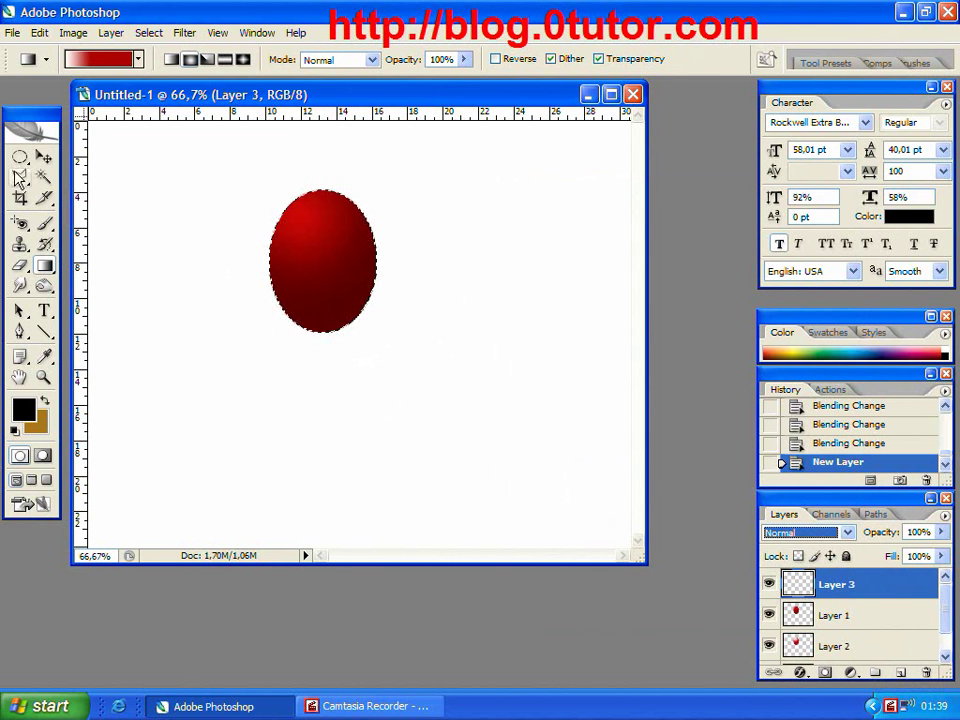
{"action": "left_click", "coordinate": [243, 98]}
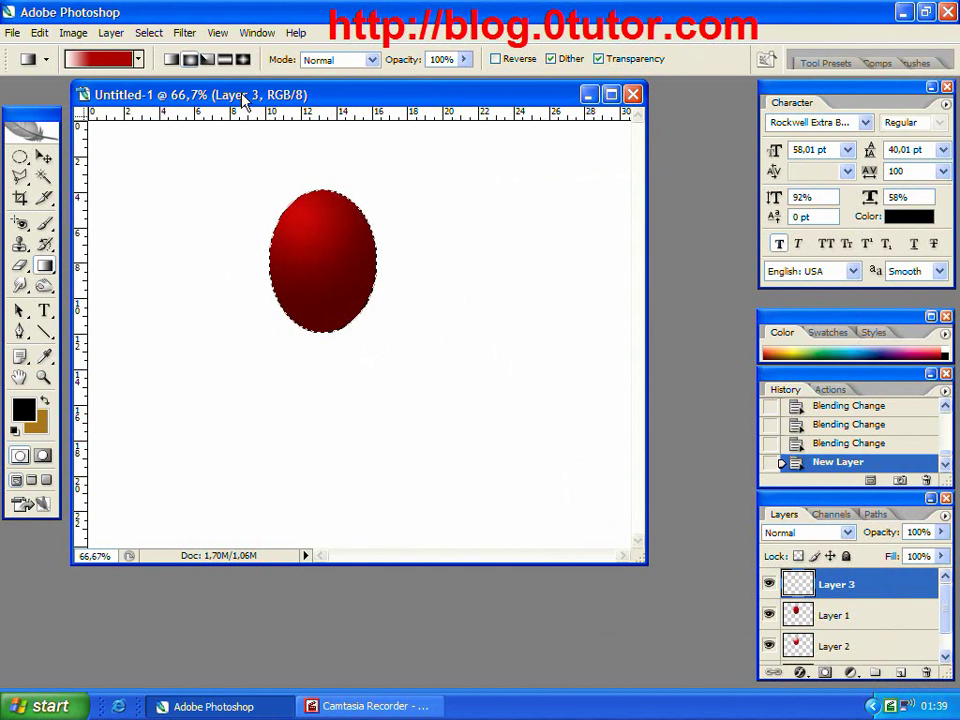
{"action": "key", "text": "ctrl+d"}
{"action": "left_click", "coordinate": [20, 158]}
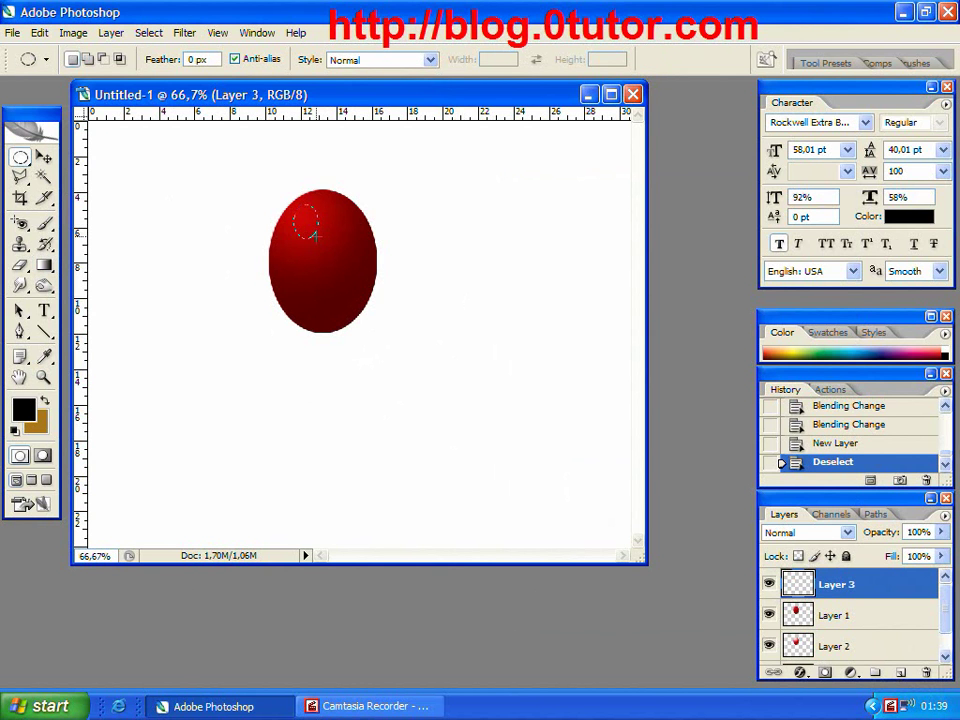
{"action": "left_click_drag", "start_coordinate": [315, 236], "coordinate": [316, 233]}
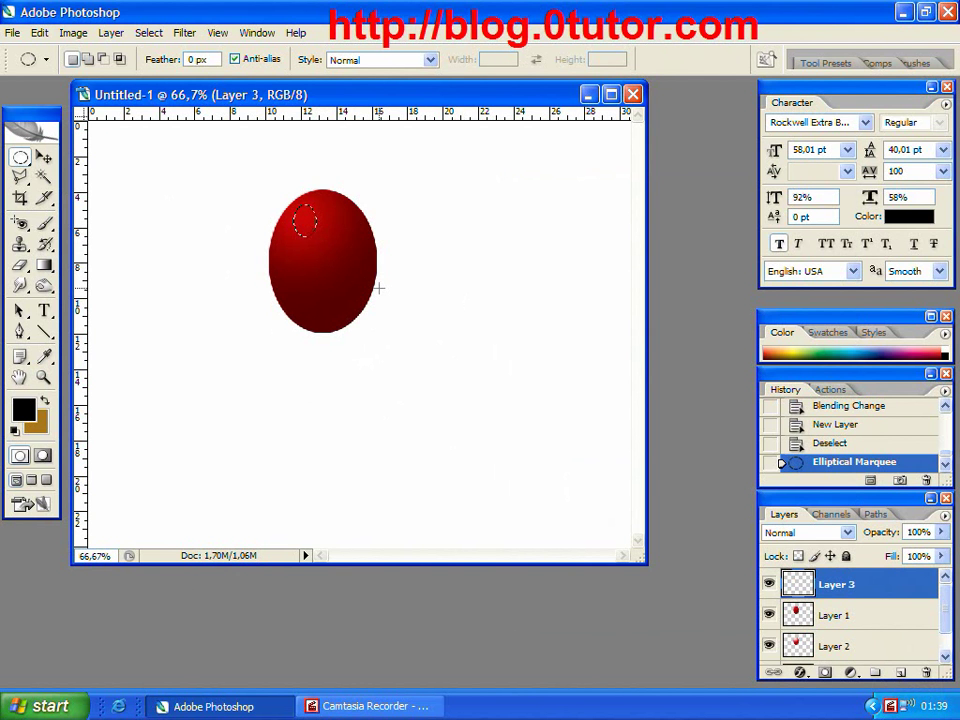
{"action": "key", "text": "shift+F5"}
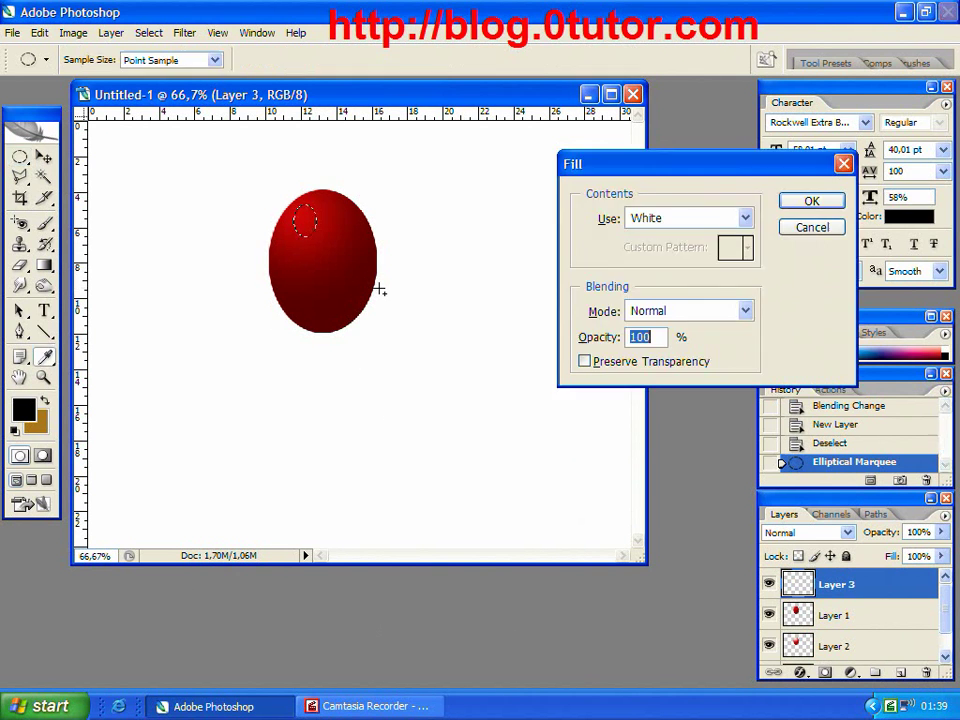
{"action": "left_click", "coordinate": [807, 203]}
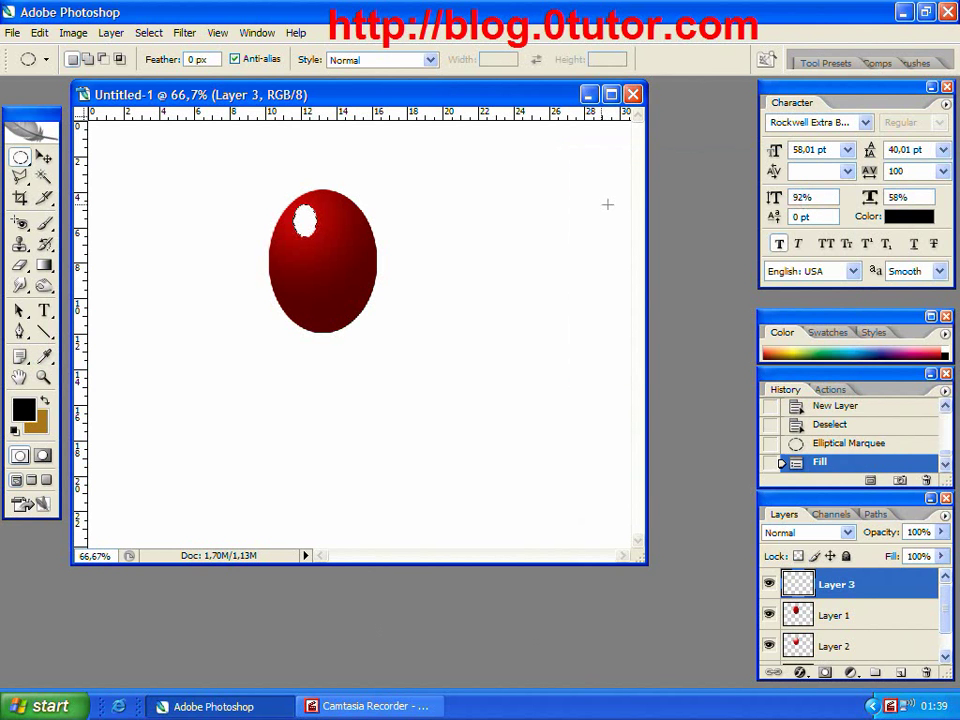
- Liquify the white blob into a curved streak and move it up-left on the balloon
{"action": "key", "text": "ctrl+d"}
{"action": "left_click", "coordinate": [184, 32]}
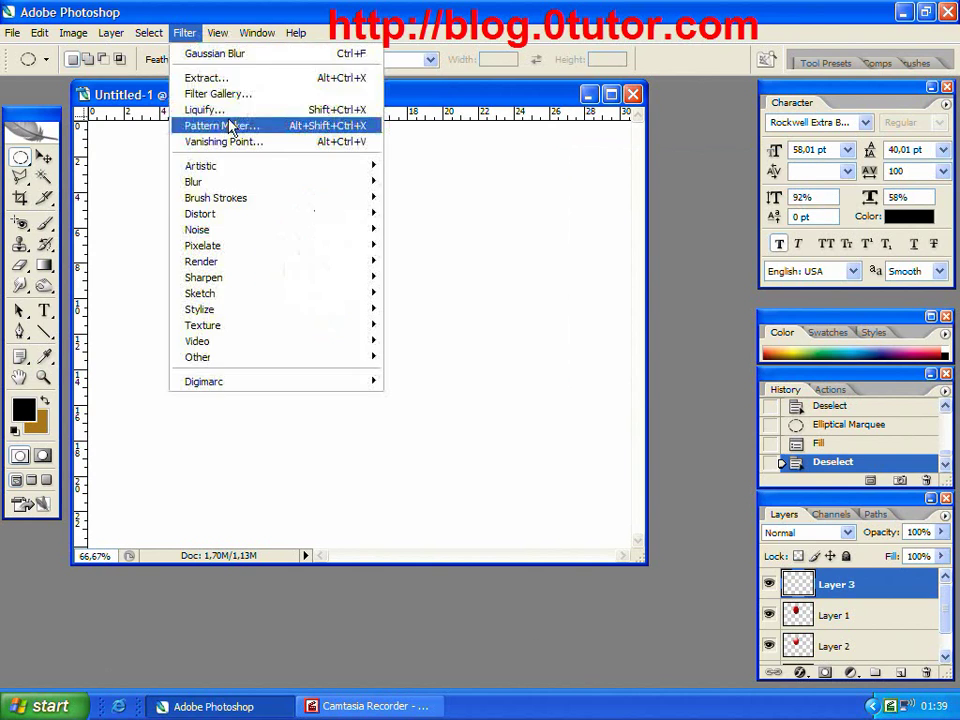
{"action": "left_click", "coordinate": [235, 108]}
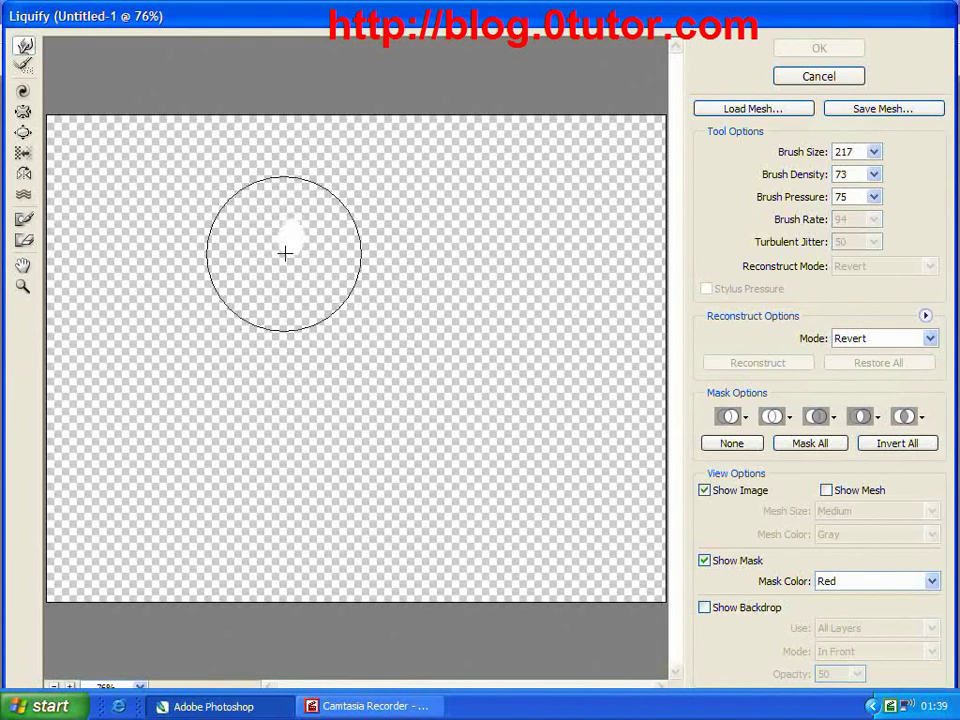
{"action": "left_click_drag", "start_coordinate": [291, 235], "coordinate": [266, 279]}
{"action": "mouse_move", "coordinate": [289, 238]}
{"action": "left_mouse_down"}
{"action": "mouse_move", "coordinate": [313, 216]}
{"action": "mouse_move", "coordinate": [309, 242]}
{"action": "mouse_move", "coordinate": [259, 237]}
{"action": "mouse_move", "coordinate": [255, 251]}
{"action": "mouse_move", "coordinate": [257, 223]}
{"action": "mouse_move", "coordinate": [285, 272]}
{"action": "mouse_move", "coordinate": [238, 244]}
{"action": "mouse_move", "coordinate": [259, 216]}
{"action": "mouse_move", "coordinate": [227, 287]}
{"action": "mouse_move", "coordinate": [225, 240]}
{"action": "mouse_move", "coordinate": [267, 204]}
{"action": "mouse_move", "coordinate": [236, 272]}
{"action": "mouse_move", "coordinate": [251, 279]}
{"action": "mouse_move", "coordinate": [239, 268]}
{"action": "mouse_move", "coordinate": [283, 212]}
{"action": "mouse_move", "coordinate": [233, 229]}
{"action": "left_mouse_up"}
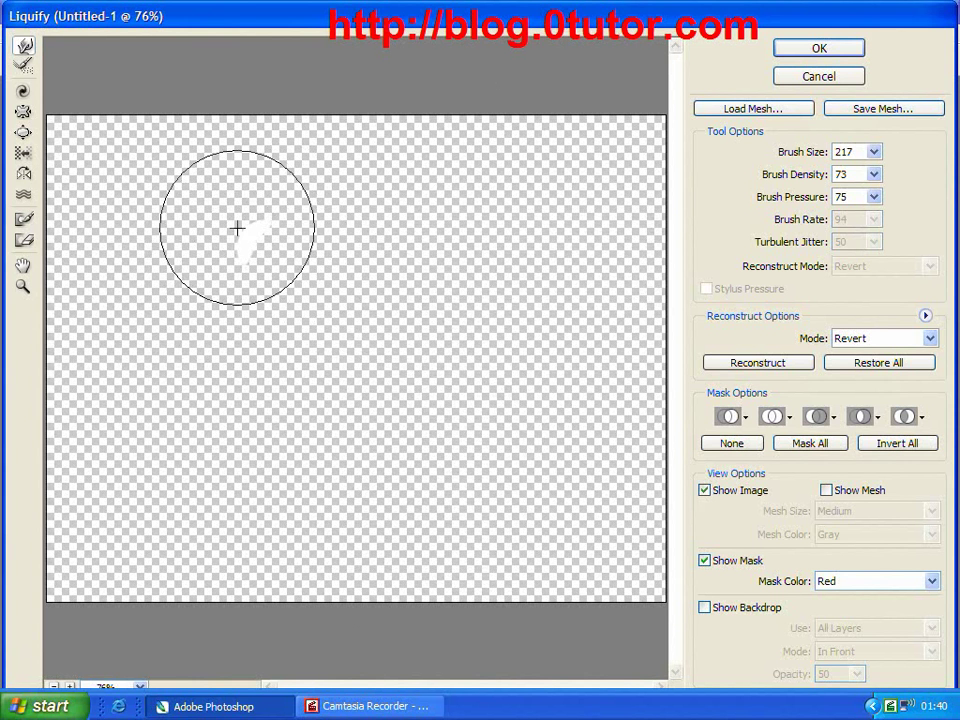
{"action": "left_click", "coordinate": [818, 48]}
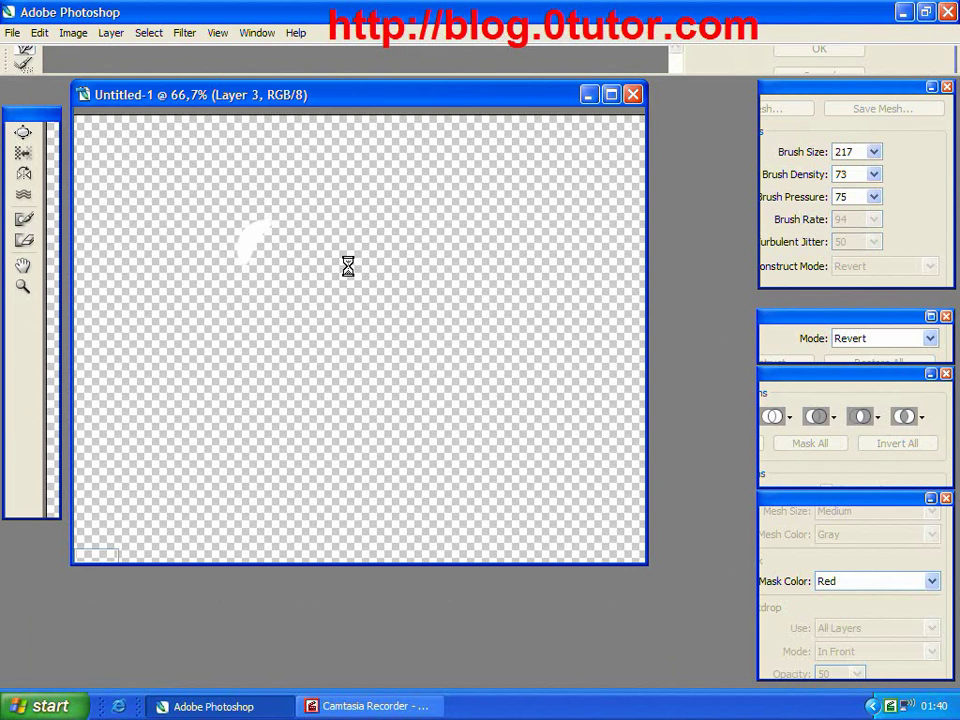
{"action": "key", "text": "v"}
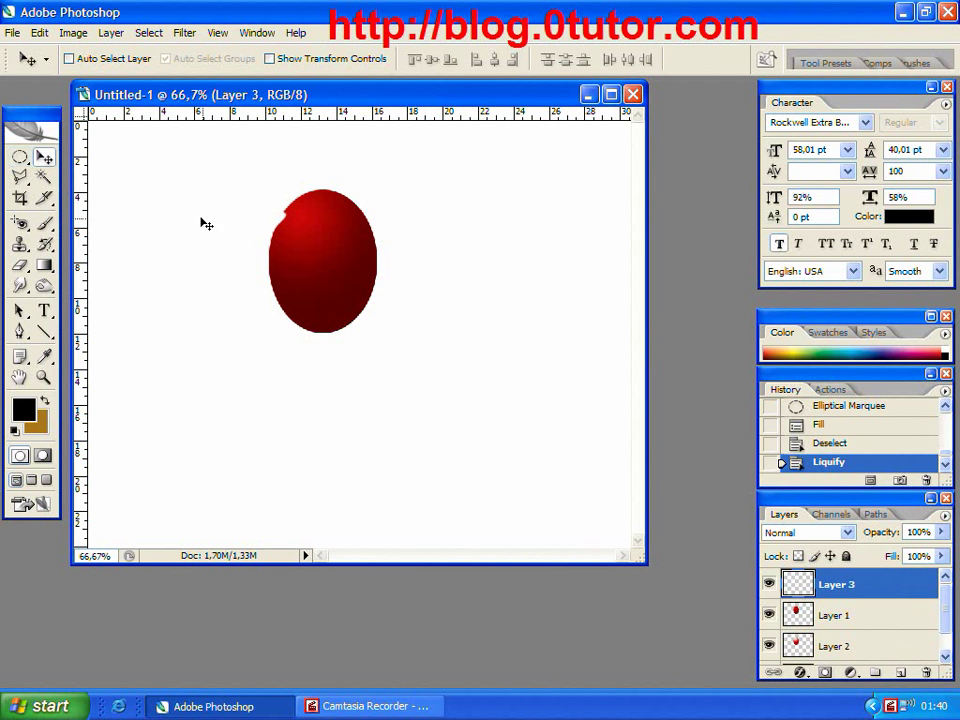
{"action": "left_click_drag", "start_coordinate": [289, 242], "coordinate": [287, 225]}
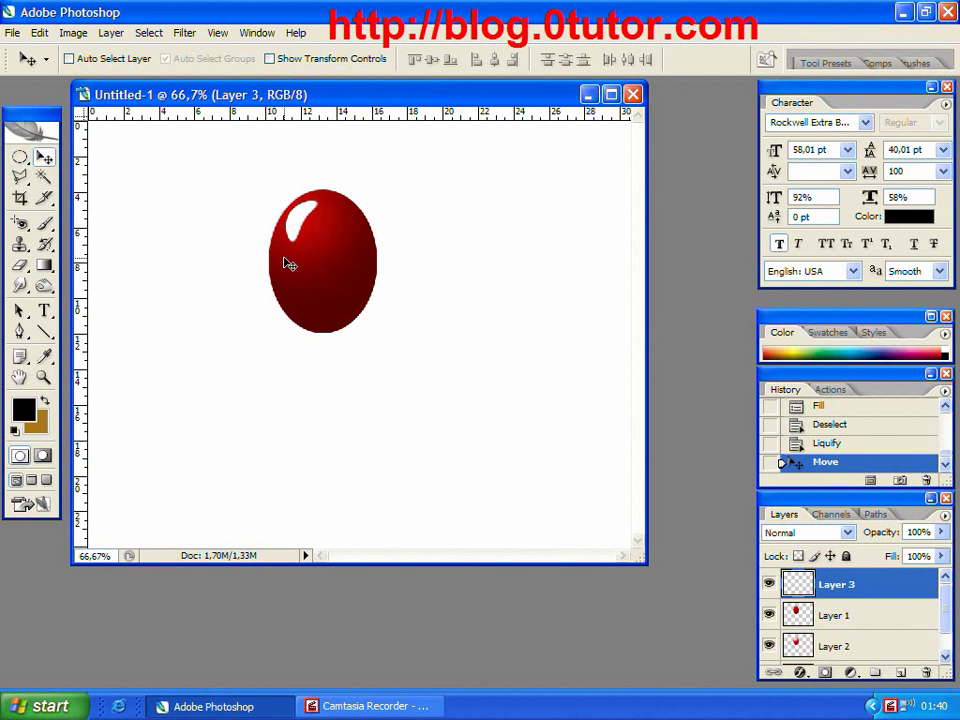
- On new Layer 4, fill a small oval on the balloon's lower left with white
{"action": "left_click", "coordinate": [904, 674]}
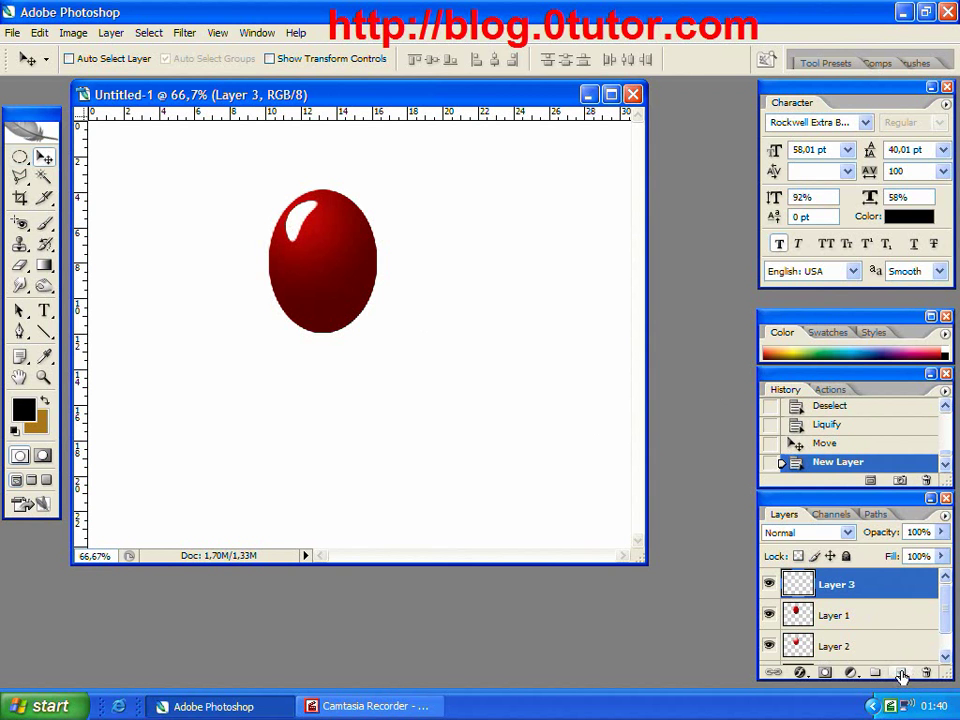
{"action": "left_click", "coordinate": [20, 157]}
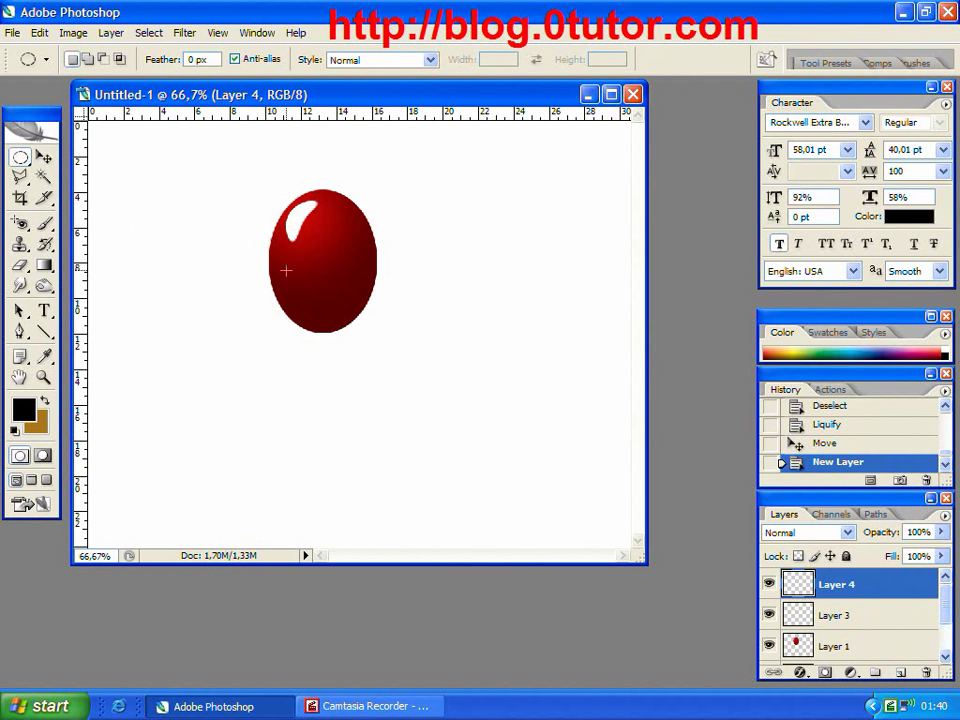
{"action": "left_click_drag", "start_coordinate": [286, 270], "coordinate": [303, 298]}
{"action": "key", "text": "shift+F5"}
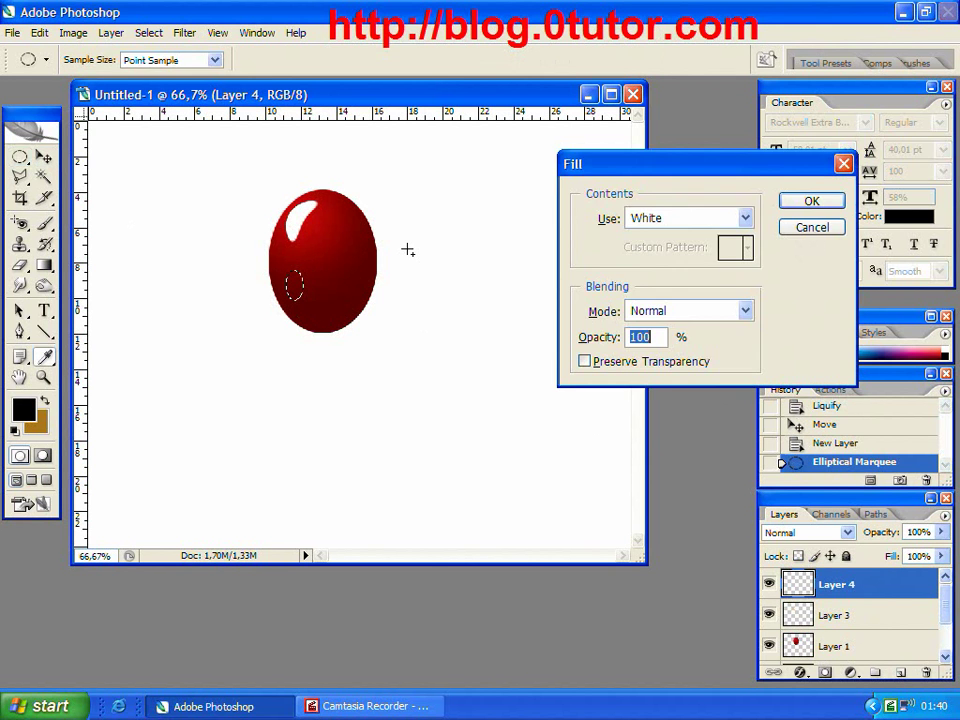
{"action": "key", "text": "Return"}
{"action": "key", "text": "ctrl+d"}
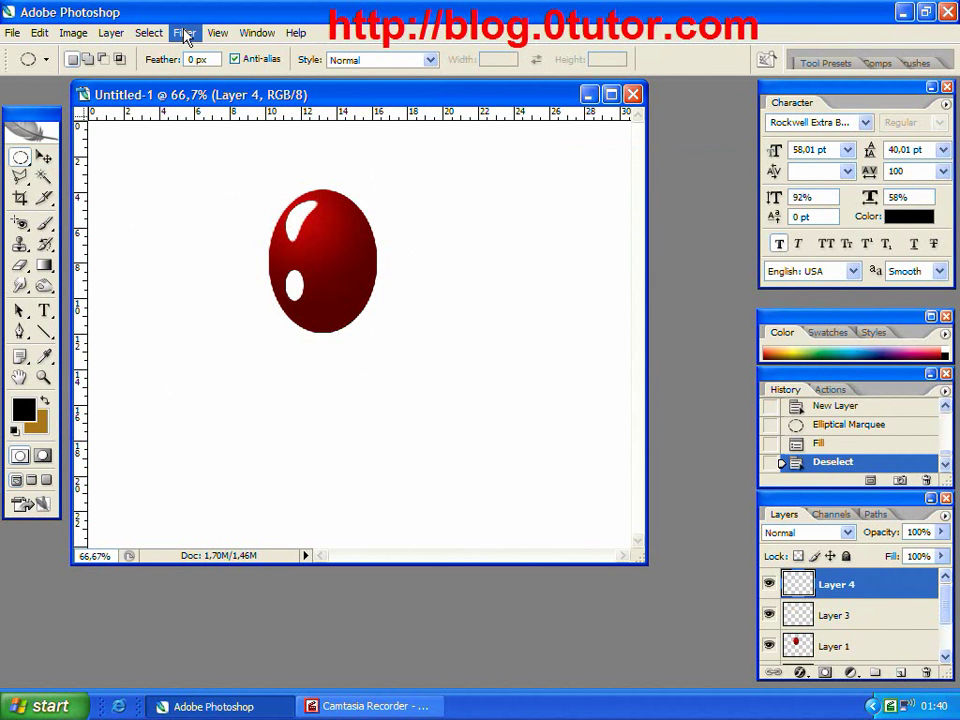
- Liquify that shape into a thin arc and move it inside the ball's lower-left edge
{"action": "left_click", "coordinate": [184, 32]}
{"action": "left_click", "coordinate": [258, 113]}
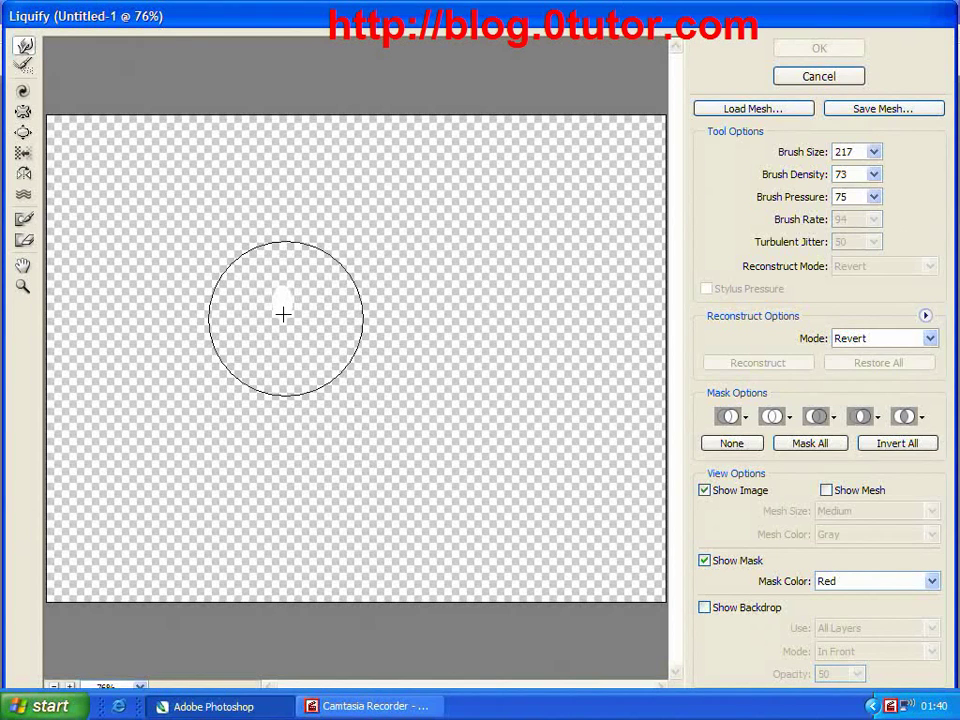
{"action": "left_click_drag", "start_coordinate": [283, 314], "coordinate": [336, 347]}
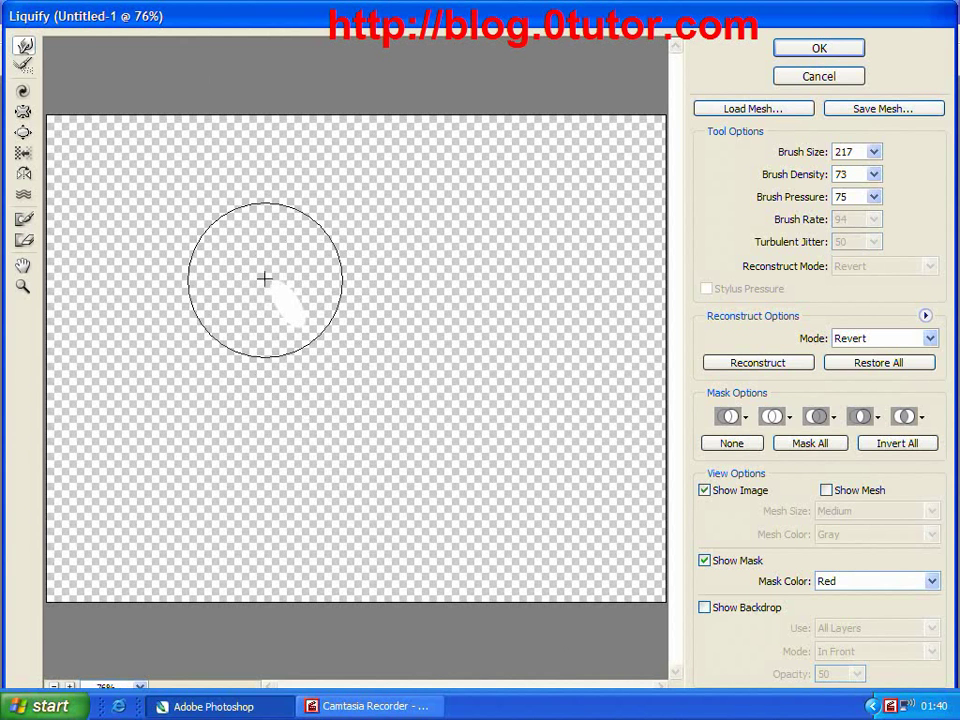
{"action": "mouse_move", "coordinate": [291, 300]}
{"action": "left_mouse_down"}
{"action": "mouse_move", "coordinate": [268, 355]}
{"action": "mouse_move", "coordinate": [266, 347]}
{"action": "mouse_move", "coordinate": [315, 356]}
{"action": "mouse_move", "coordinate": [294, 334]}
{"action": "mouse_move", "coordinate": [269, 346]}
{"action": "mouse_move", "coordinate": [255, 317]}
{"action": "mouse_move", "coordinate": [270, 306]}
{"action": "mouse_move", "coordinate": [284, 366]}
{"action": "mouse_move", "coordinate": [334, 360]}
{"action": "mouse_move", "coordinate": [261, 347]}
{"action": "mouse_move", "coordinate": [246, 328]}
{"action": "mouse_move", "coordinate": [304, 384]}
{"action": "mouse_move", "coordinate": [314, 383]}
{"action": "mouse_move", "coordinate": [264, 339]}
{"action": "left_mouse_up"}
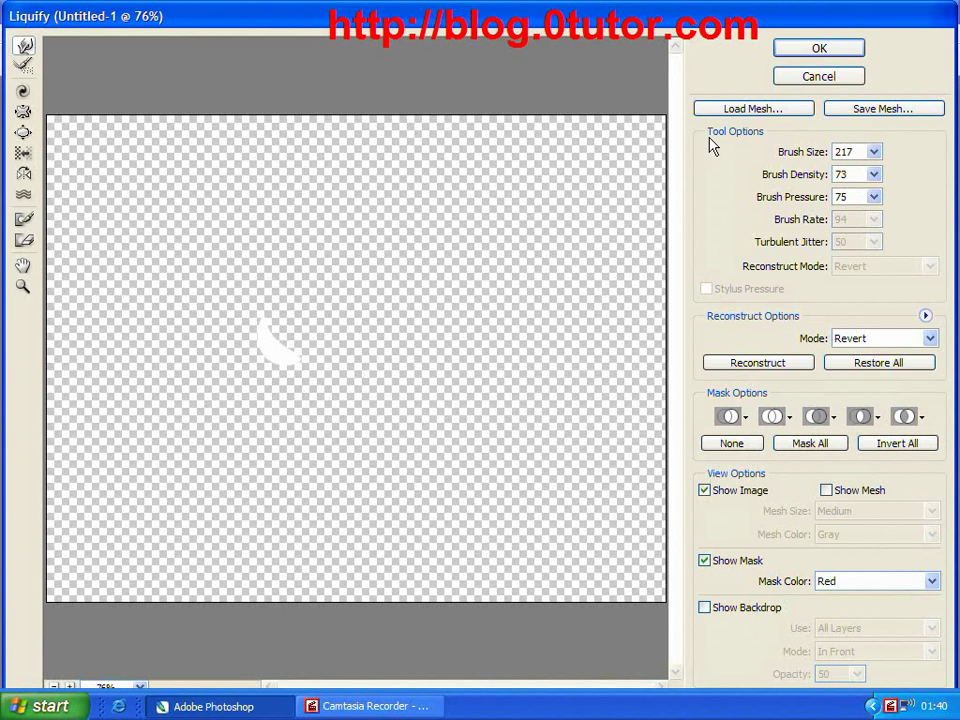
{"action": "left_click", "coordinate": [815, 48]}
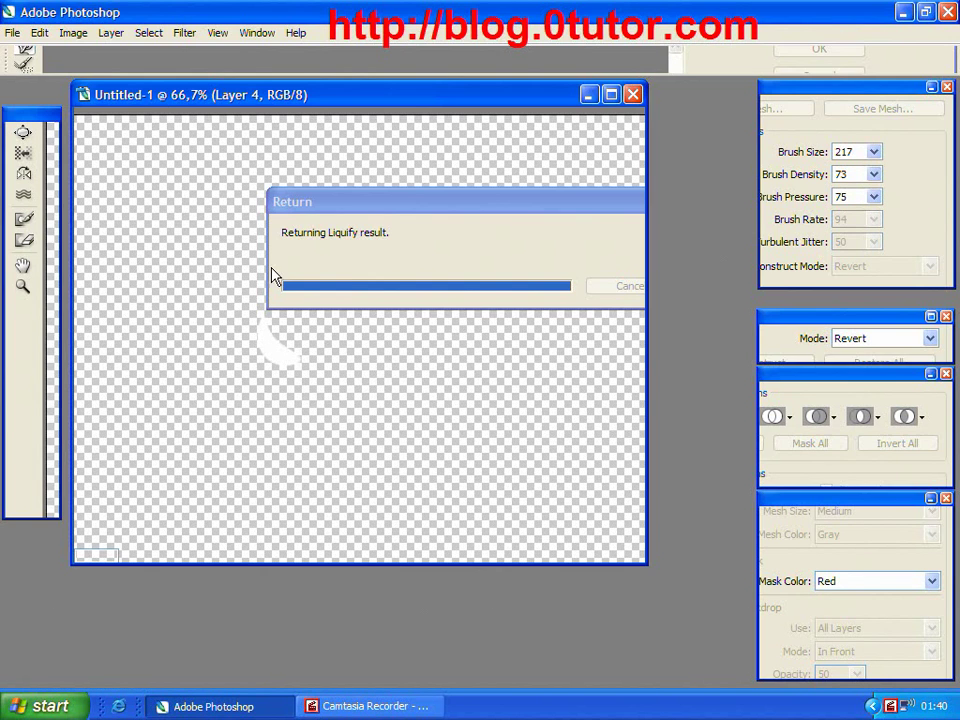
{"action": "key", "text": "v"}
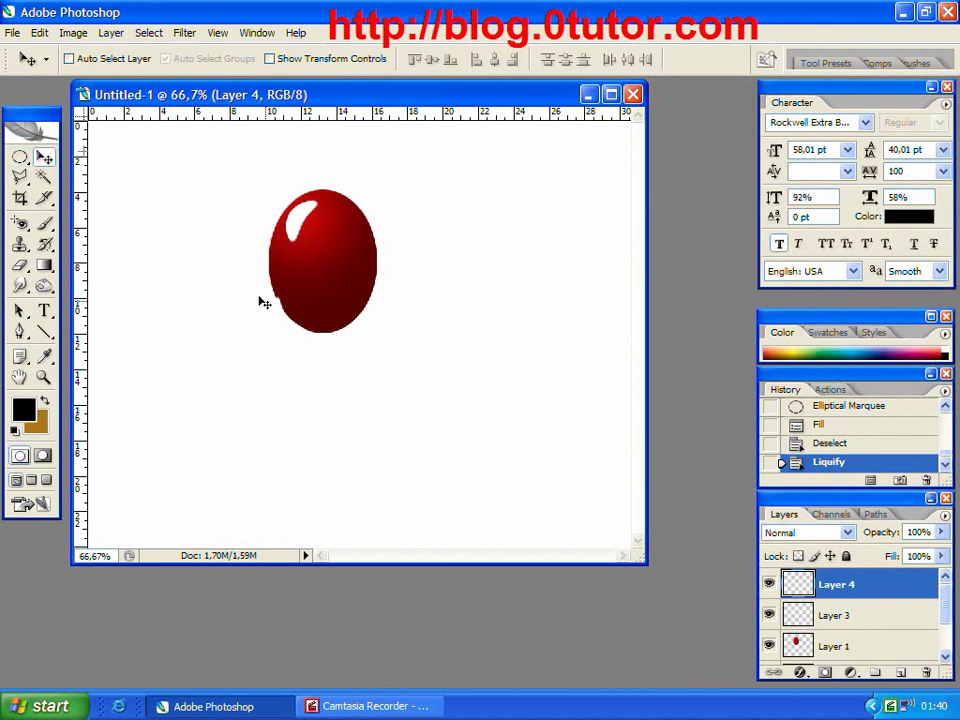
{"action": "mouse_move", "coordinate": [280, 317]}
{"action": "left_mouse_down"}
{"action": "mouse_move", "coordinate": [289, 307]}
{"action": "mouse_move", "coordinate": [298, 313]}
{"action": "left_mouse_up"}
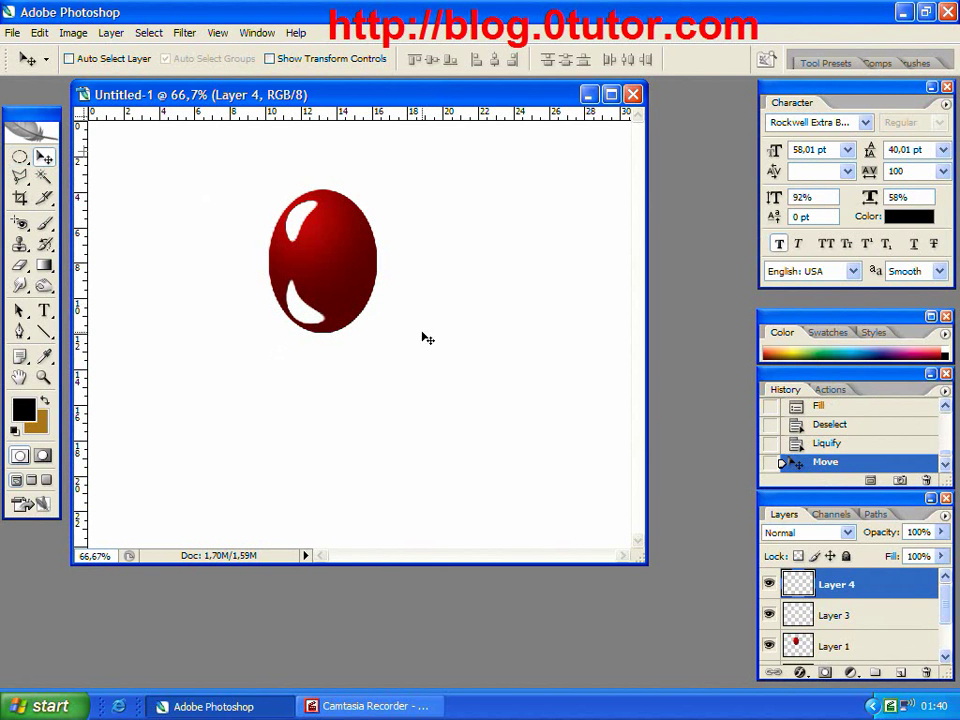
- Rewarp the lower highlight into a curve with Liquify and nudge it into position
{"action": "left_click", "coordinate": [184, 33]}
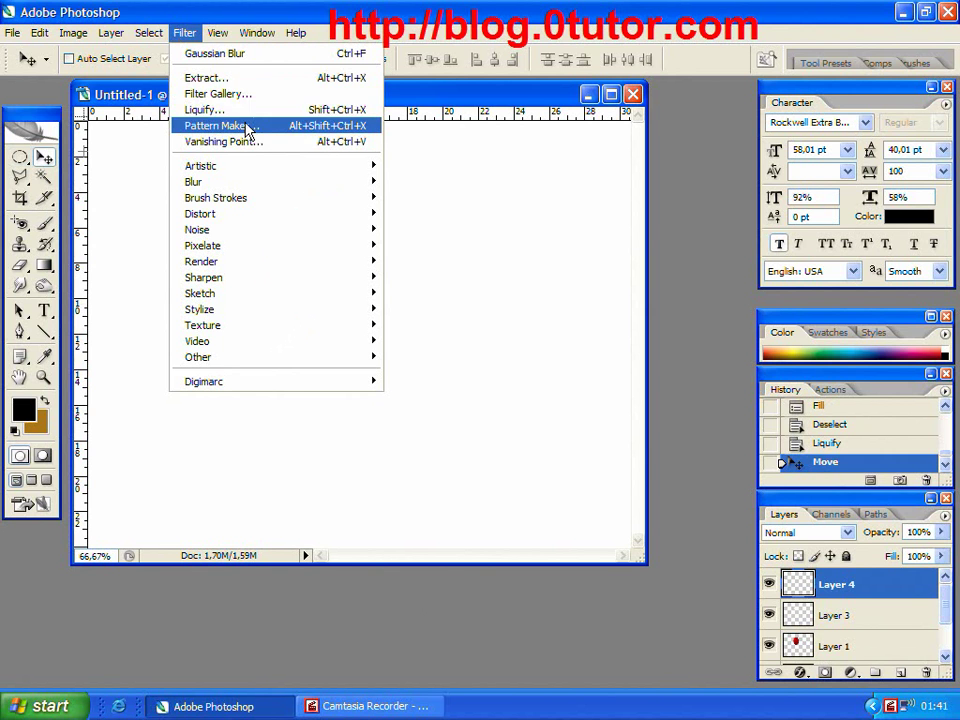
{"action": "left_click", "coordinate": [218, 109]}
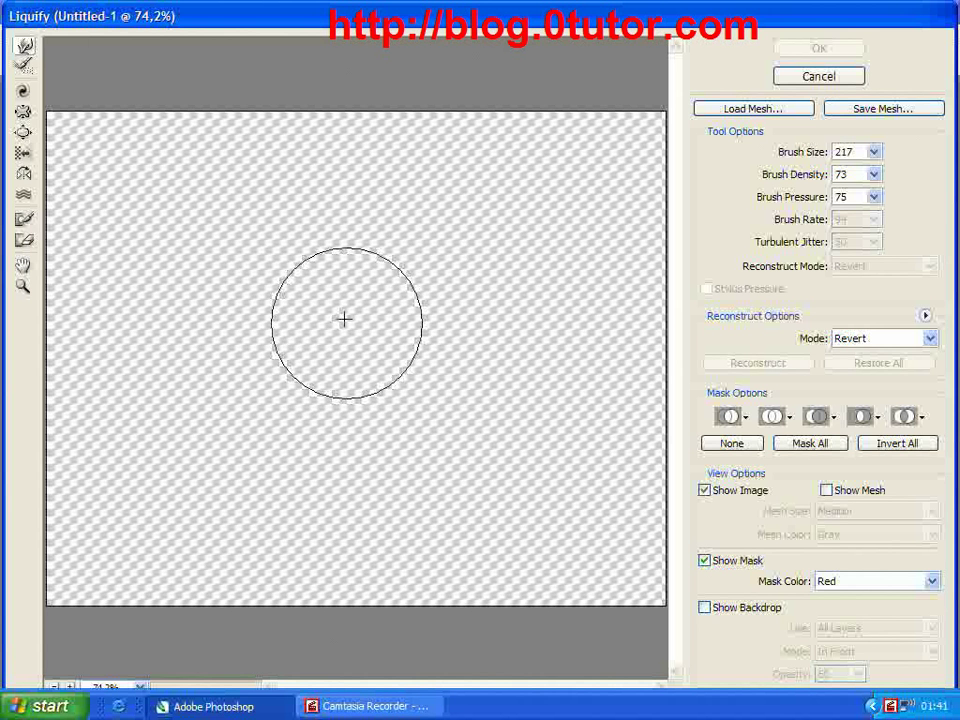
{"action": "mouse_move", "coordinate": [343, 317]}
{"action": "left_mouse_down"}
{"action": "mouse_move", "coordinate": [343, 341]}
{"action": "mouse_move", "coordinate": [281, 336]}
{"action": "mouse_move", "coordinate": [251, 306]}
{"action": "mouse_move", "coordinate": [304, 356]}
{"action": "mouse_move", "coordinate": [240, 304]}
{"action": "mouse_move", "coordinate": [251, 317]}
{"action": "mouse_move", "coordinate": [244, 326]}
{"action": "mouse_move", "coordinate": [276, 364]}
{"action": "mouse_move", "coordinate": [264, 349]}
{"action": "mouse_move", "coordinate": [316, 361]}
{"action": "mouse_move", "coordinate": [304, 351]}
{"action": "mouse_move", "coordinate": [298, 358]}
{"action": "mouse_move", "coordinate": [257, 300]}
{"action": "mouse_move", "coordinate": [231, 334]}
{"action": "mouse_move", "coordinate": [295, 370]}
{"action": "left_mouse_up"}
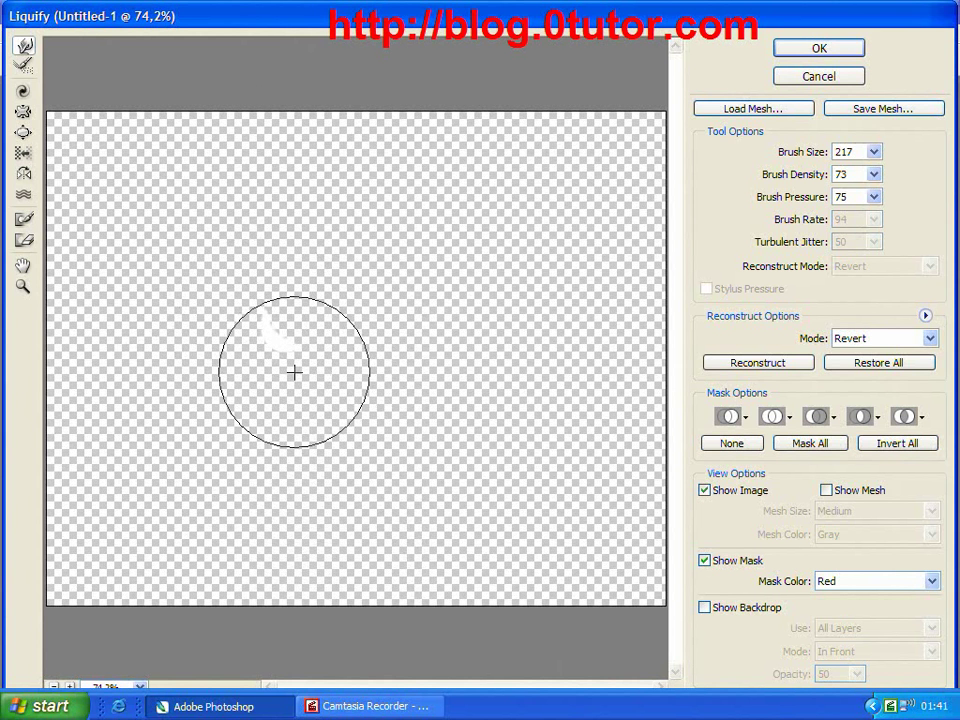
{"action": "left_click", "coordinate": [814, 47]}
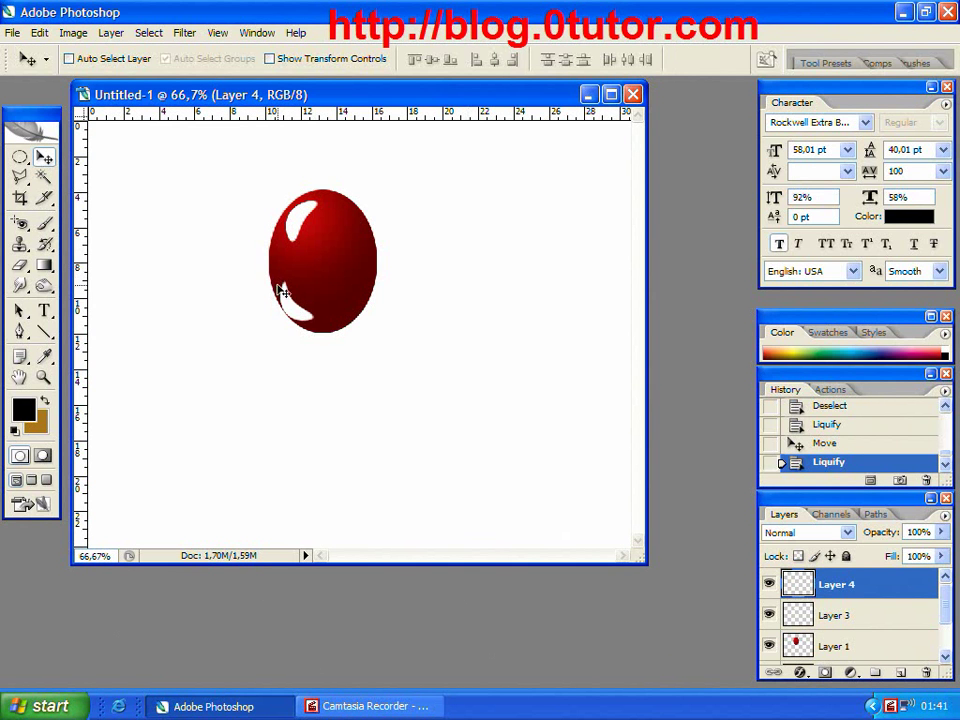
{"action": "left_click_drag", "start_coordinate": [310, 325], "coordinate": [318, 325]}
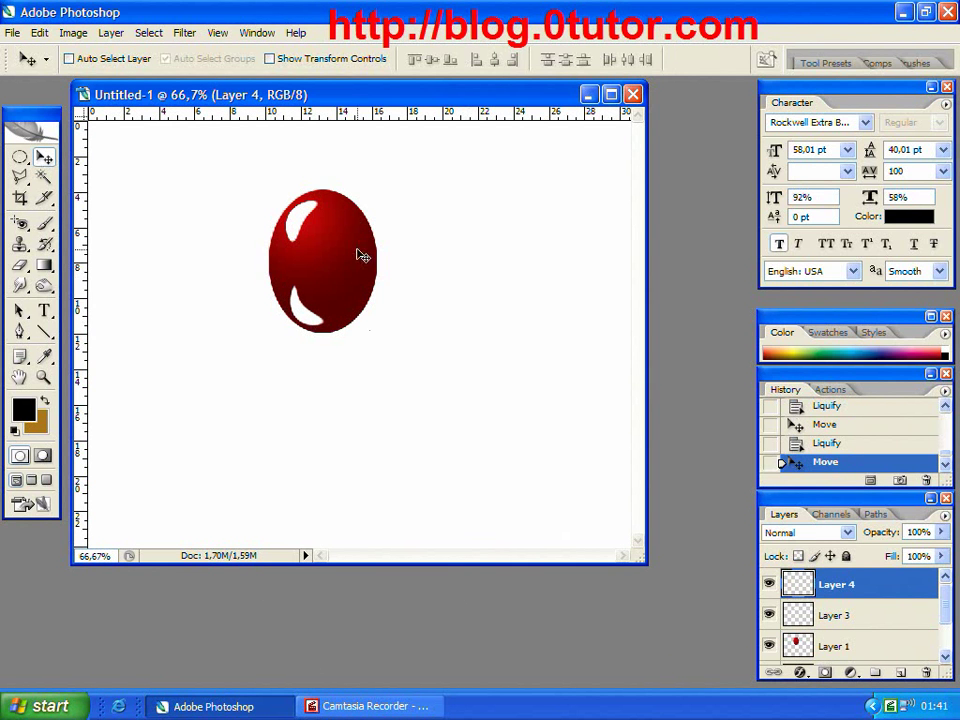
- Bend the highlight further into a thin streak, shift it slightly down, and add Layer 5
{"action": "left_click", "coordinate": [185, 32]}
{"action": "left_click", "coordinate": [229, 111]}
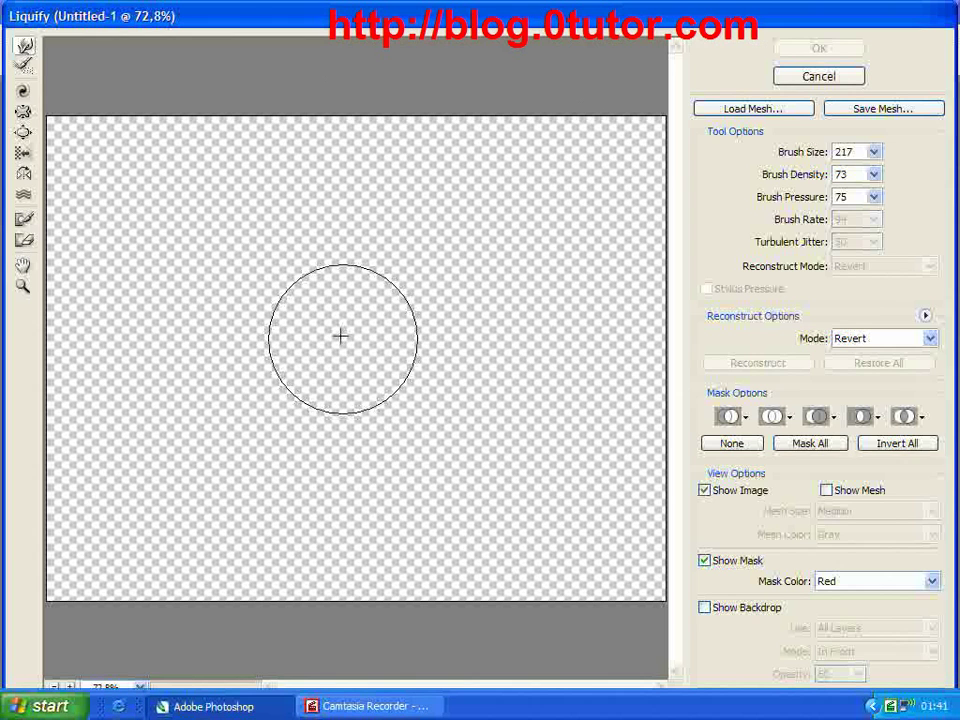
{"action": "mouse_move", "coordinate": [340, 337]}
{"action": "left_mouse_down"}
{"action": "mouse_move", "coordinate": [339, 364]}
{"action": "mouse_move", "coordinate": [257, 330]}
{"action": "mouse_move", "coordinate": [242, 306]}
{"action": "mouse_move", "coordinate": [270, 289]}
{"action": "left_mouse_up"}
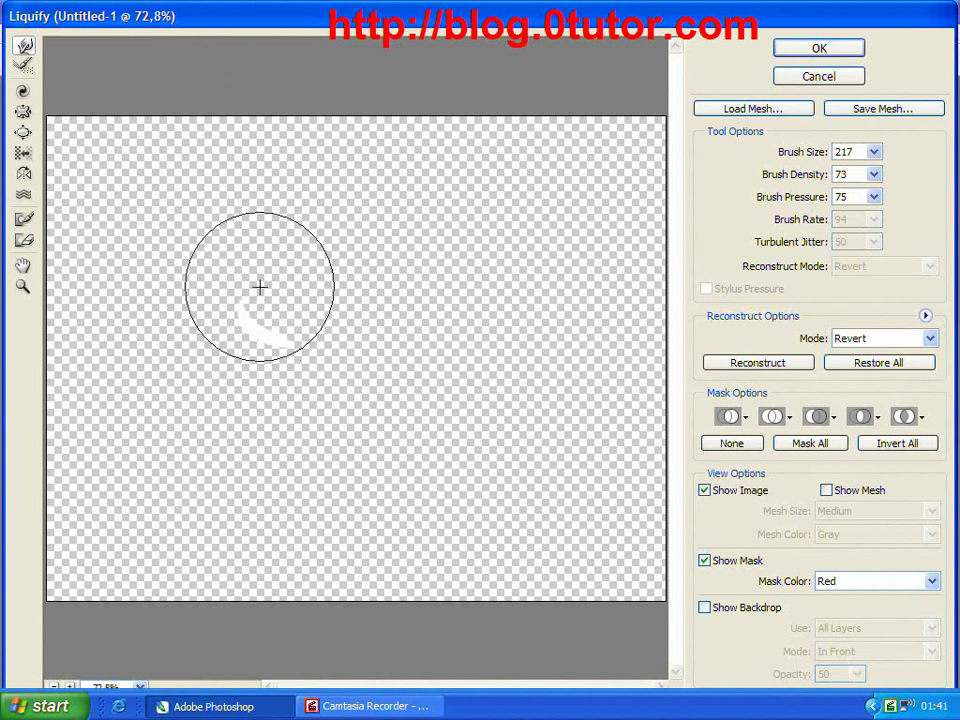
{"action": "mouse_move", "coordinate": [237, 341]}
{"action": "left_mouse_down"}
{"action": "mouse_move", "coordinate": [261, 349]}
{"action": "mouse_move", "coordinate": [268, 325]}
{"action": "left_mouse_up"}
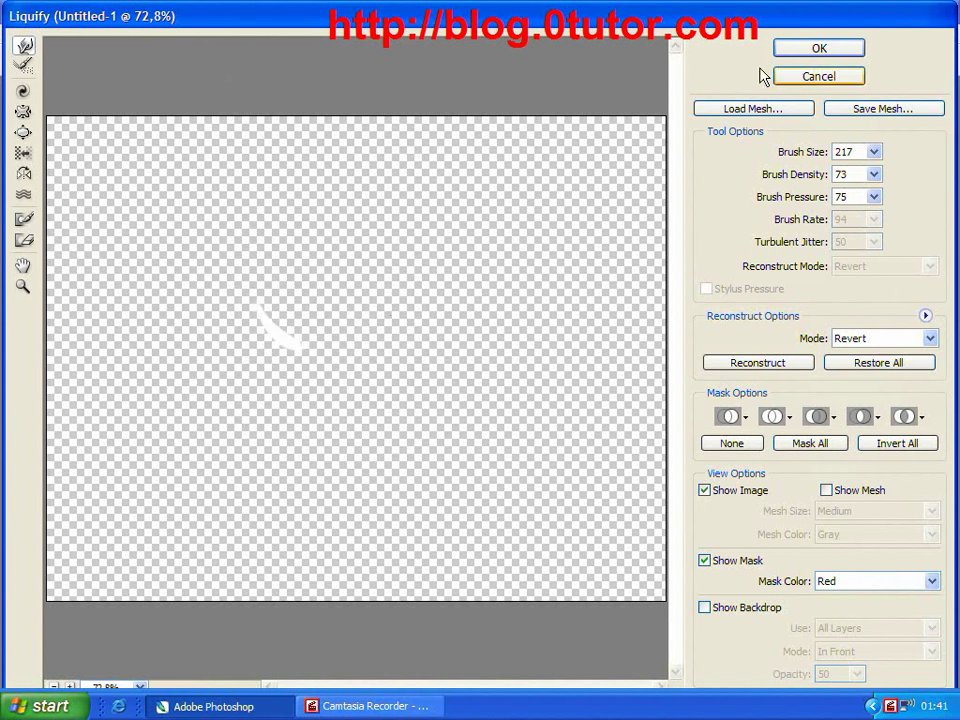
{"action": "left_click", "coordinate": [817, 48]}
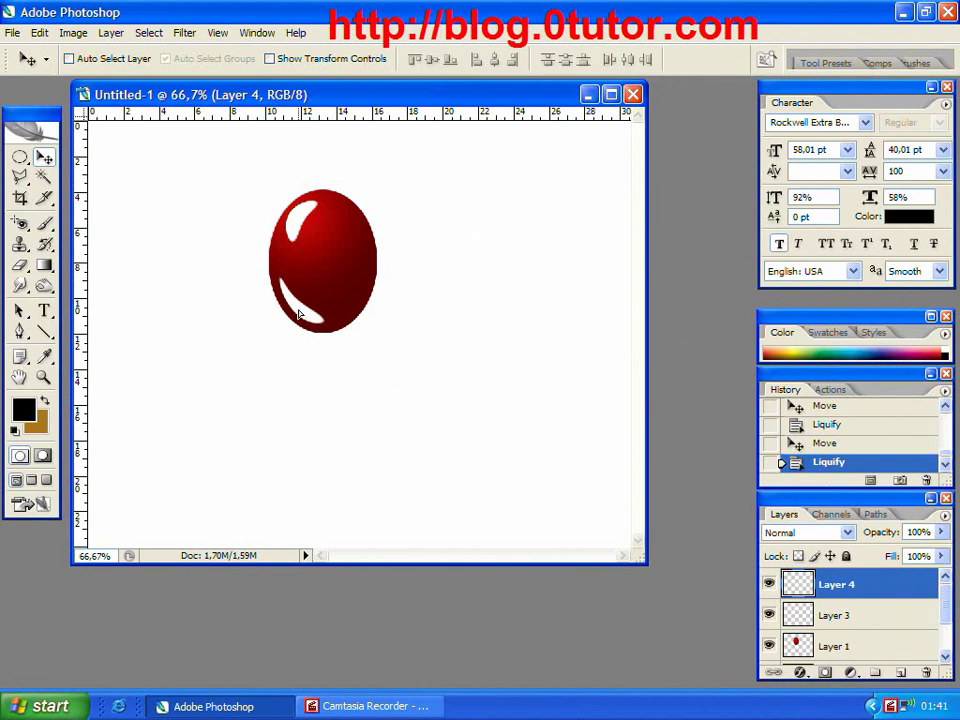
{"action": "left_click_drag", "start_coordinate": [298, 314], "coordinate": [302, 316]}
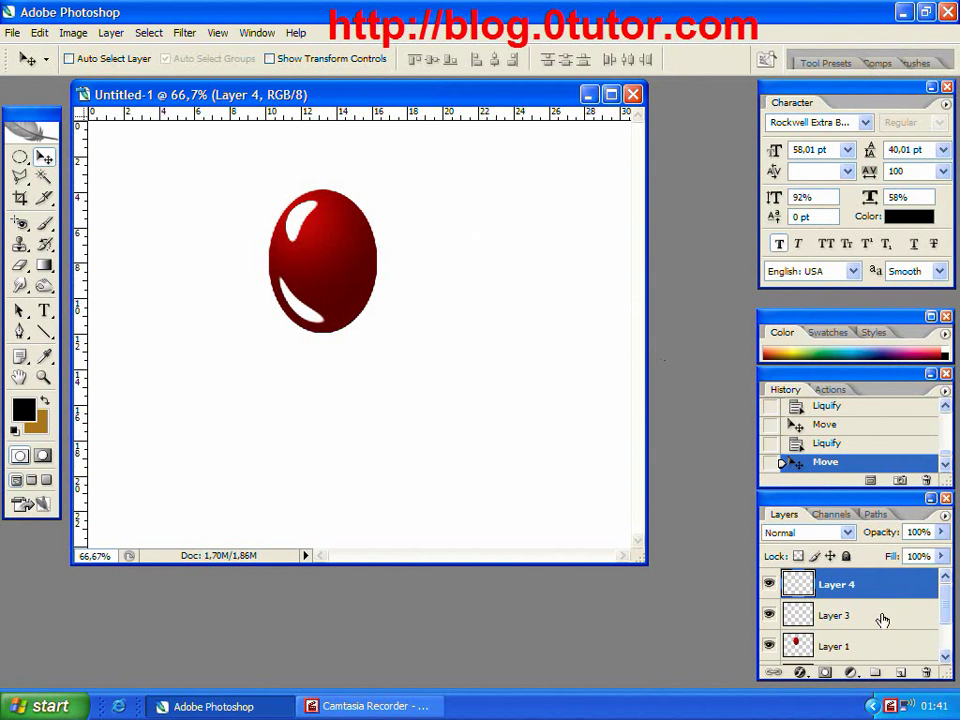
{"action": "key", "text": "ctrl+shift+alt+n"}
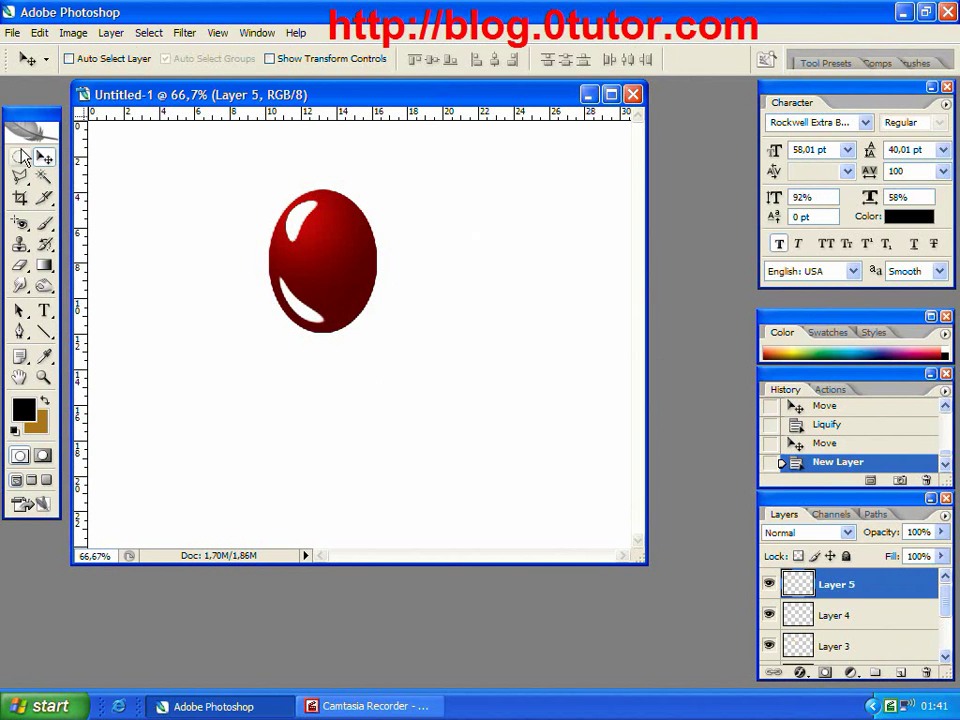
- Fill a narrow ellipse on the ball's right side with white
{"action": "left_click", "coordinate": [21, 157]}
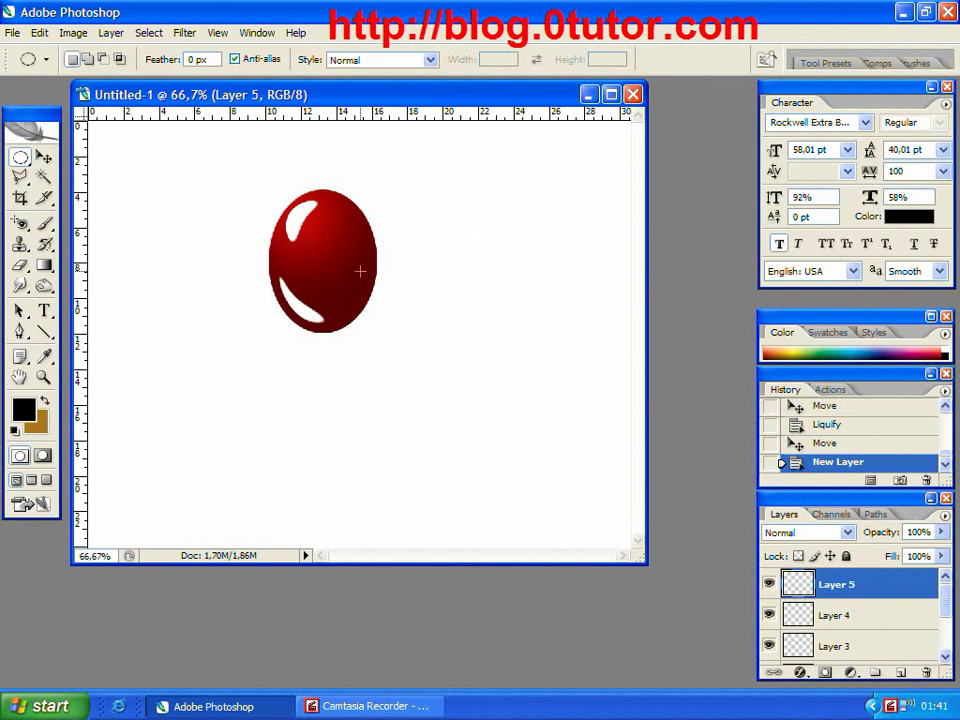
{"action": "left_click_drag", "start_coordinate": [353, 298], "coordinate": [356, 310]}
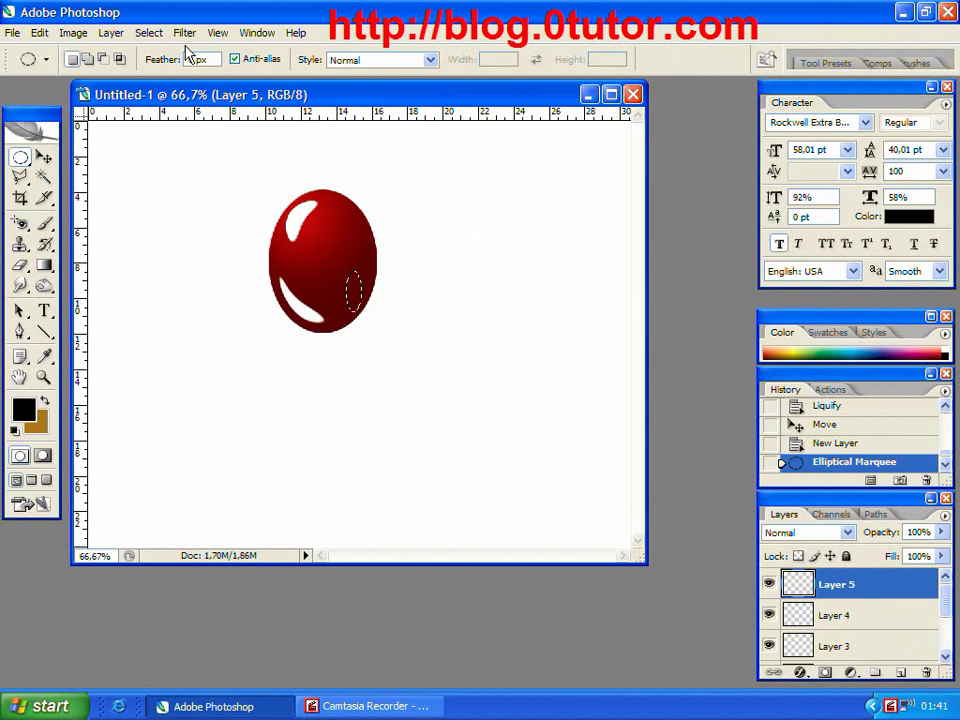
{"action": "key", "text": "shift+BackSpace"}
{"action": "key", "text": "Return"}
{"action": "key", "text": "ctrl+d"}
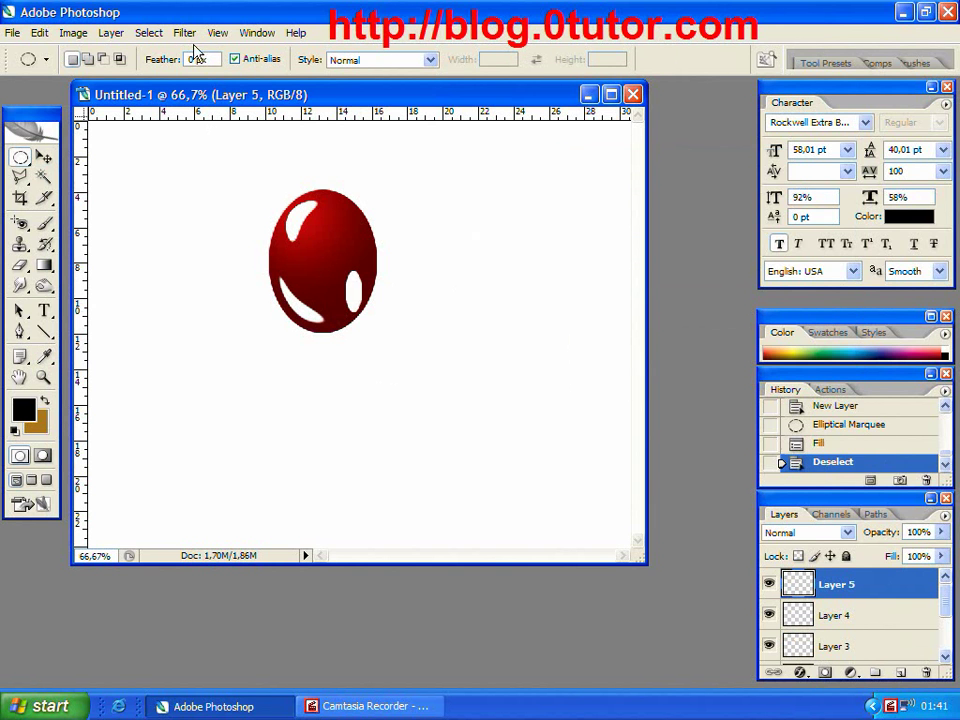
- Liquify the shape into a crescent and nudge it onto the ball's lower right
{"action": "left_click", "coordinate": [184, 32]}
{"action": "left_click", "coordinate": [229, 110]}
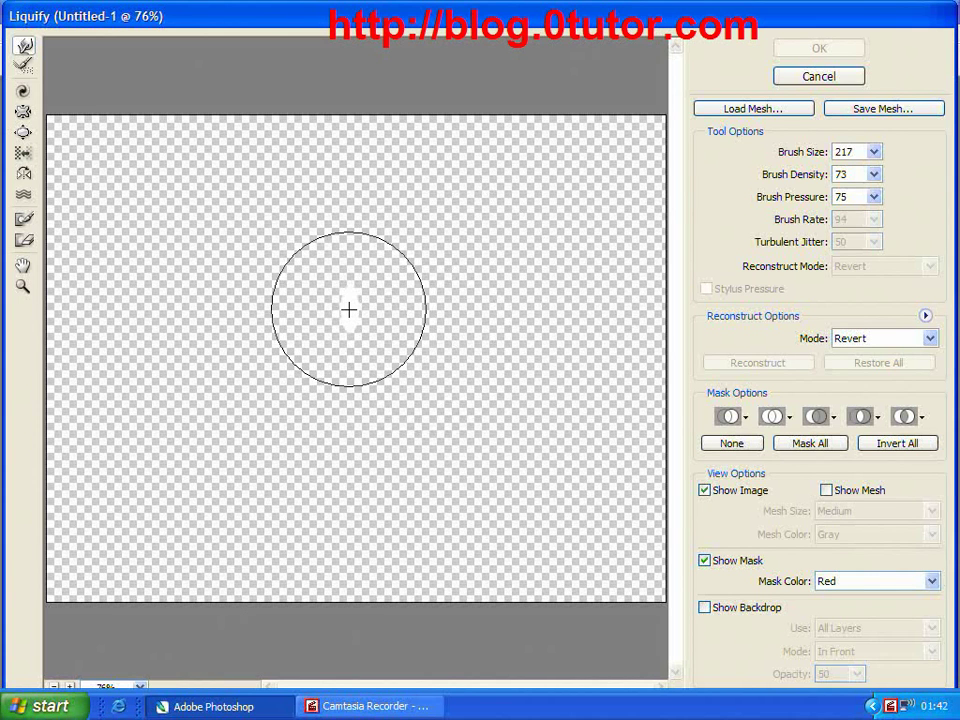
{"action": "mouse_move", "coordinate": [350, 283]}
{"action": "left_mouse_down"}
{"action": "mouse_move", "coordinate": [354, 253]}
{"action": "mouse_move", "coordinate": [382, 296]}
{"action": "mouse_move", "coordinate": [381, 315]}
{"action": "mouse_move", "coordinate": [354, 339]}
{"action": "mouse_move", "coordinate": [390, 257]}
{"action": "mouse_move", "coordinate": [379, 270]}
{"action": "mouse_move", "coordinate": [392, 285]}
{"action": "mouse_move", "coordinate": [386, 298]}
{"action": "mouse_move", "coordinate": [351, 339]}
{"action": "left_mouse_up"}
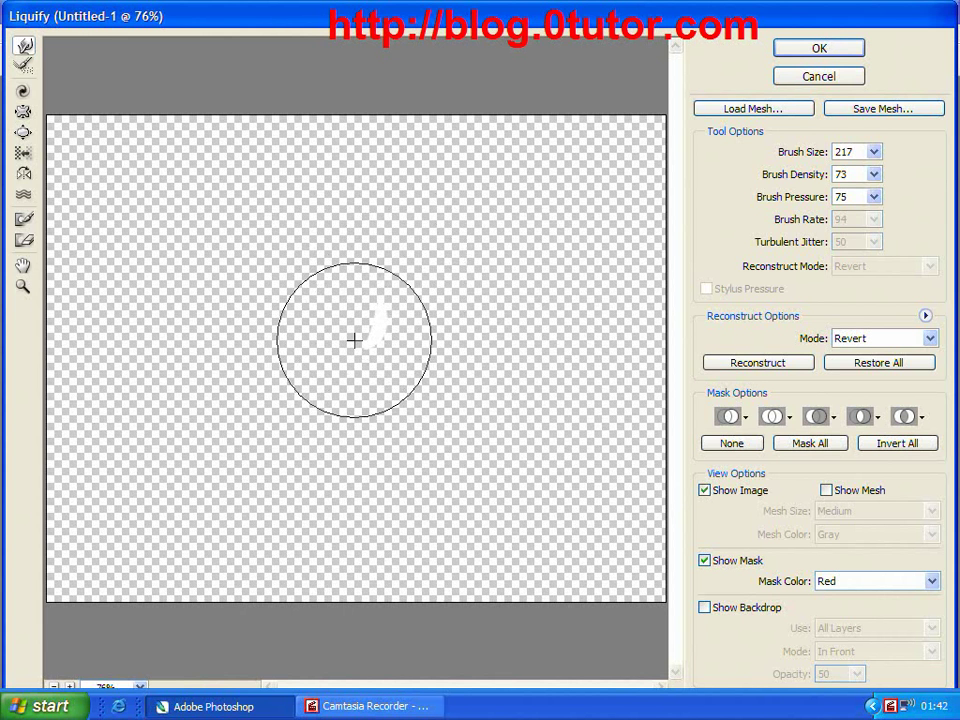
{"action": "left_click", "coordinate": [823, 47]}
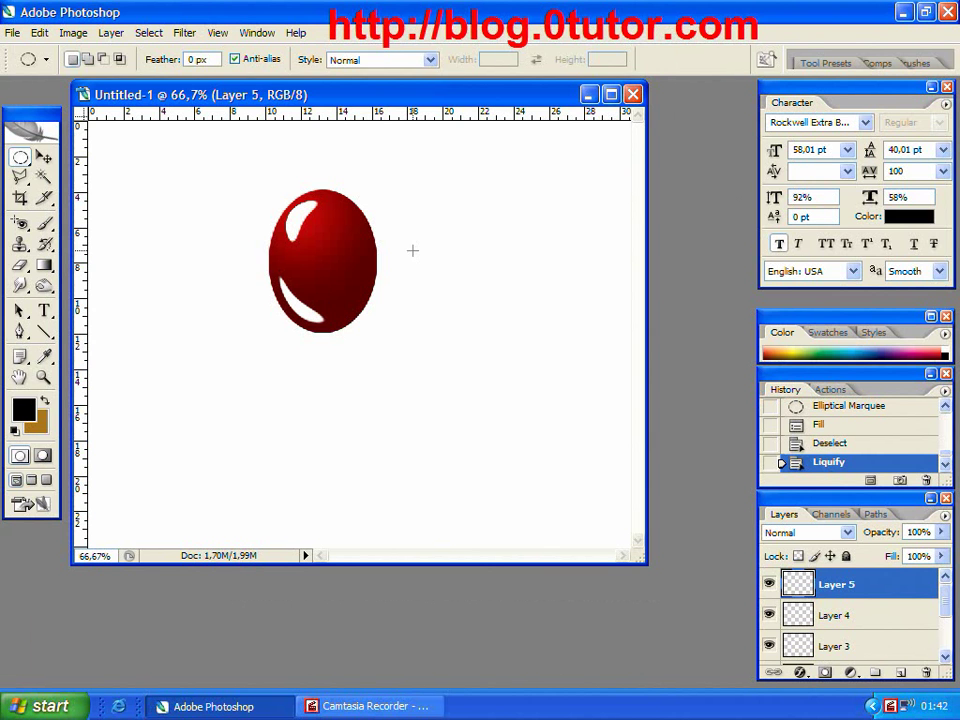
{"action": "left_click", "coordinate": [43, 157]}
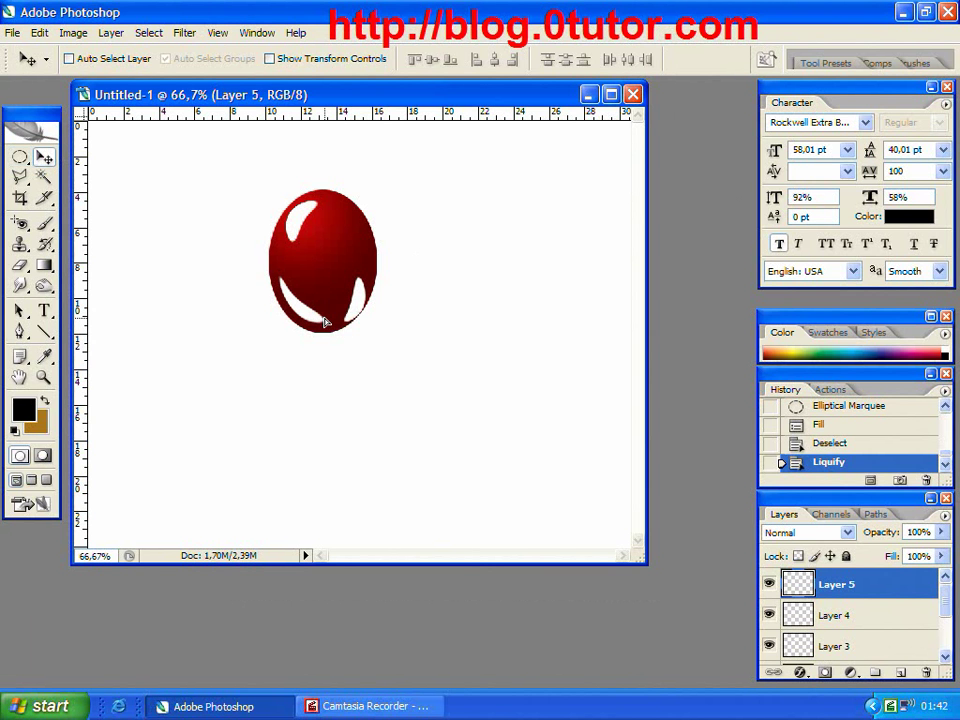
{"action": "left_click_drag", "start_coordinate": [324, 320], "coordinate": [328, 320]}
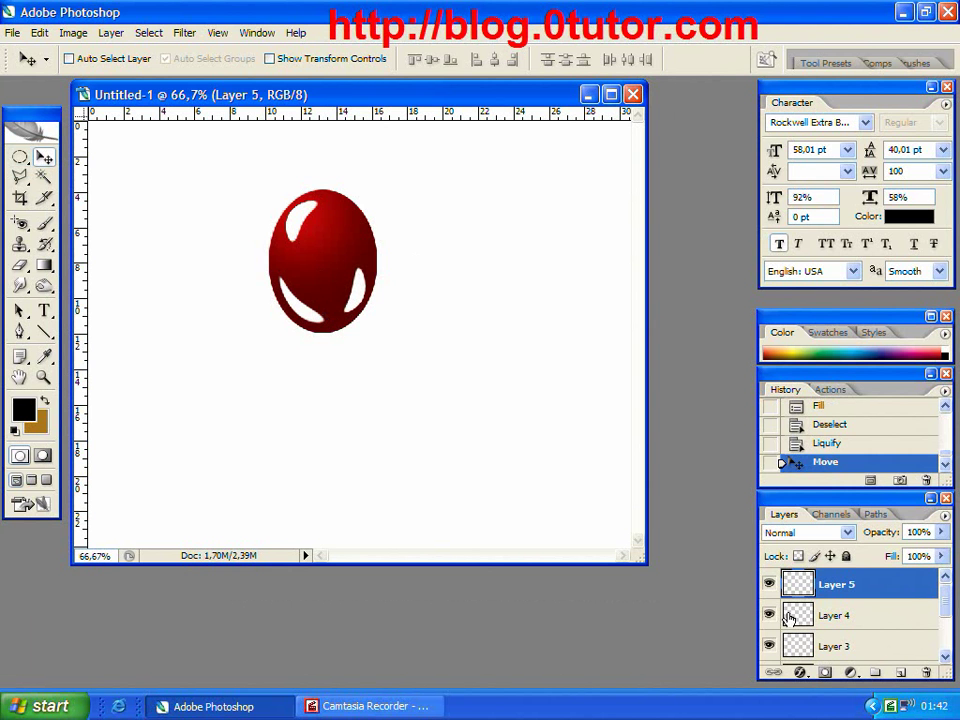
- Gaussian-blur the lower-right highlight, shift it slightly left, and rotate it slightly
{"action": "left_click", "coordinate": [184, 33]}
{"action": "mouse_move", "coordinate": [200, 181]}
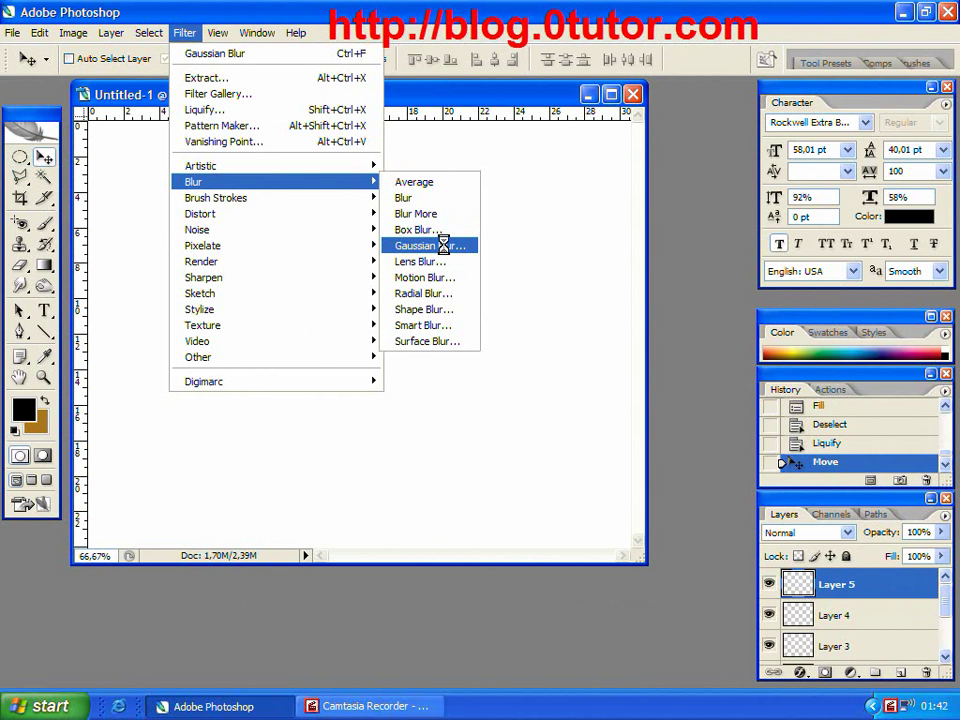
{"action": "left_click", "coordinate": [447, 246]}
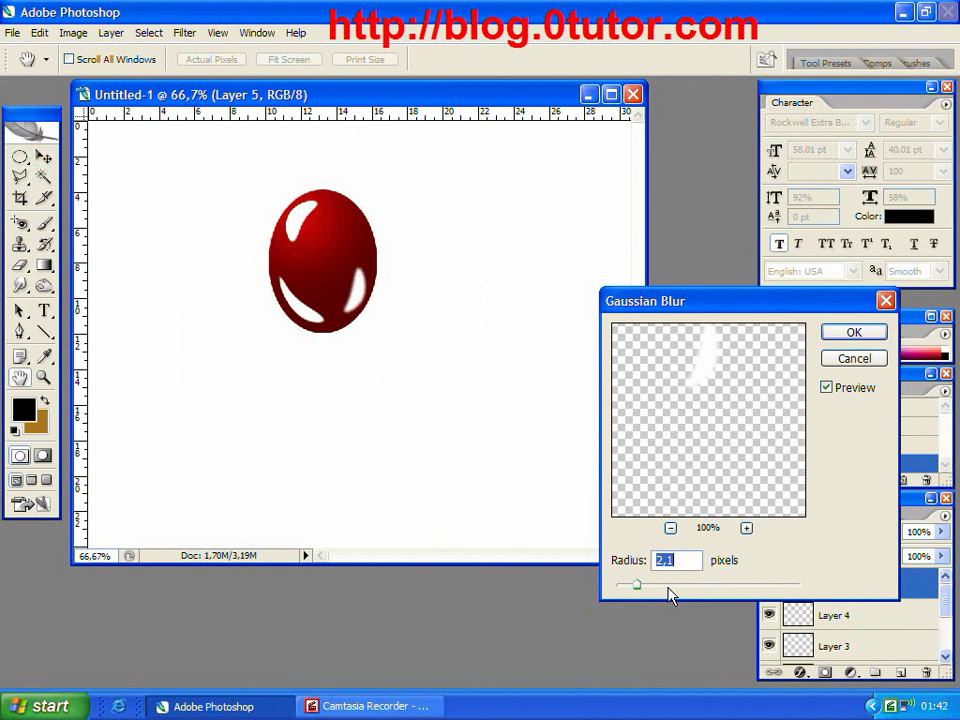
{"action": "mouse_move", "coordinate": [668, 594]}
{"action": "left_mouse_down"}
{"action": "mouse_move", "coordinate": [700, 592]}
{"action": "mouse_move", "coordinate": [689, 592]}
{"action": "left_mouse_up"}
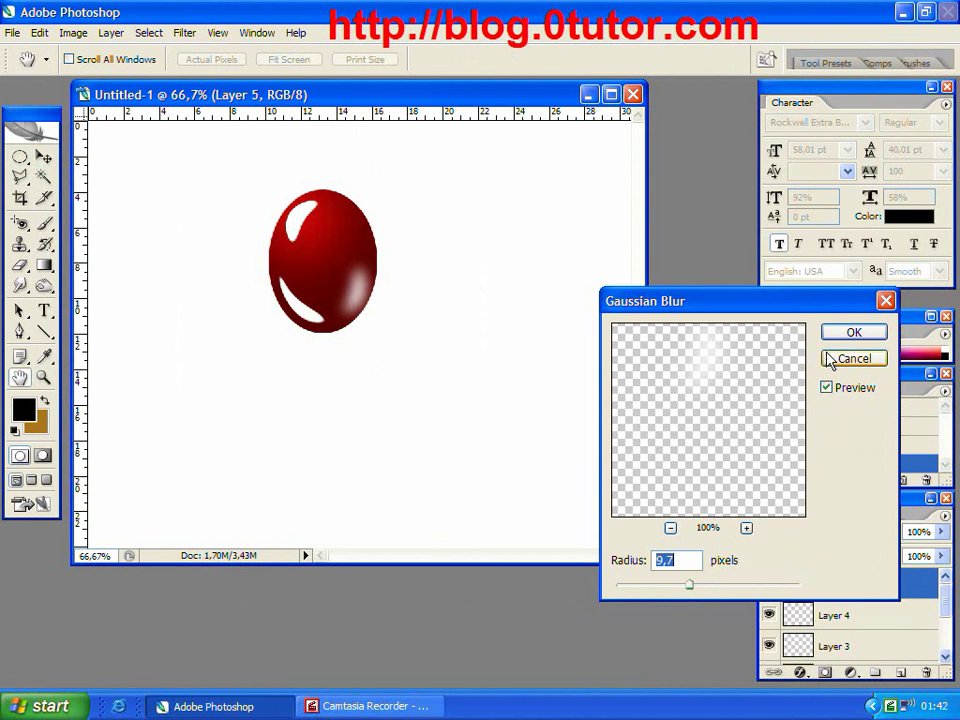
{"action": "key", "text": "Return"}
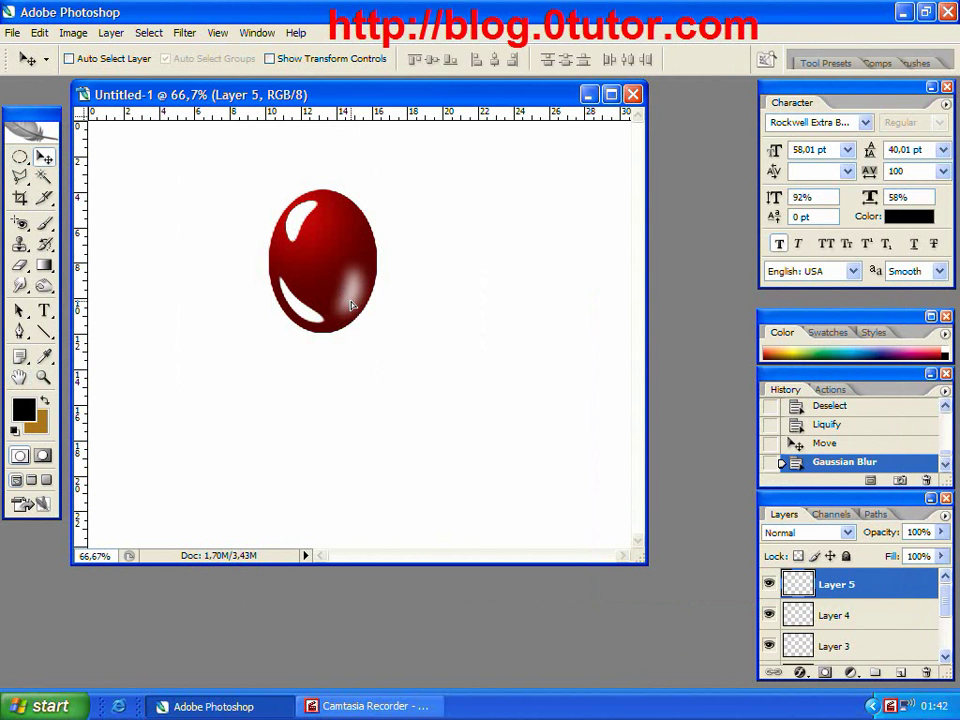
{"action": "left_click_drag", "start_coordinate": [362, 306], "coordinate": [356, 302]}
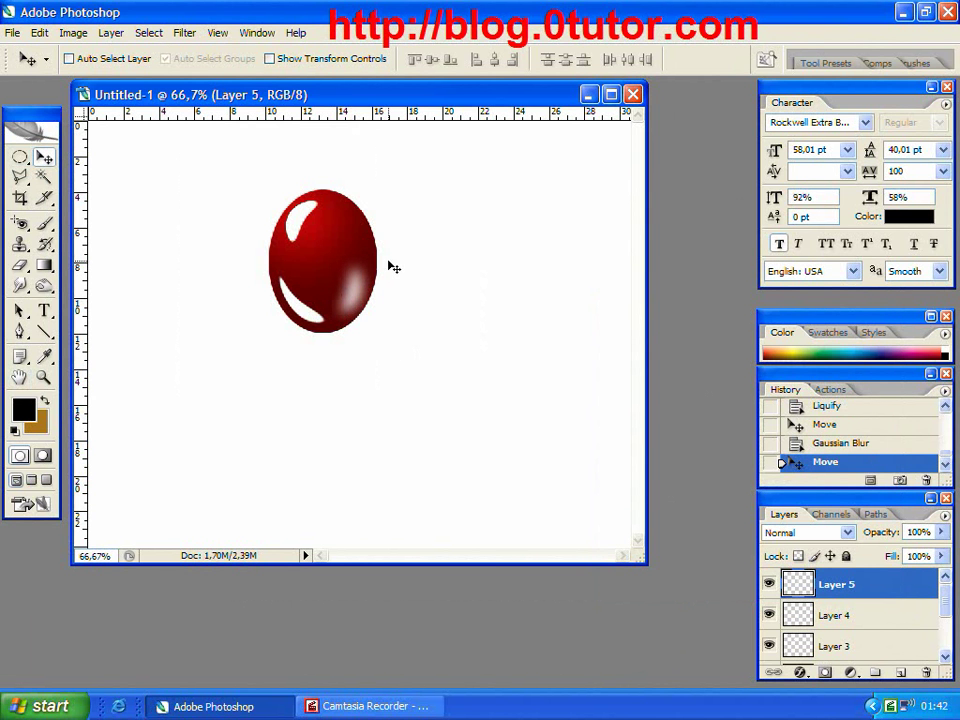
{"action": "key", "text": "ctrl+t"}
{"action": "left_click_drag", "start_coordinate": [381, 231], "coordinate": [384, 255]}
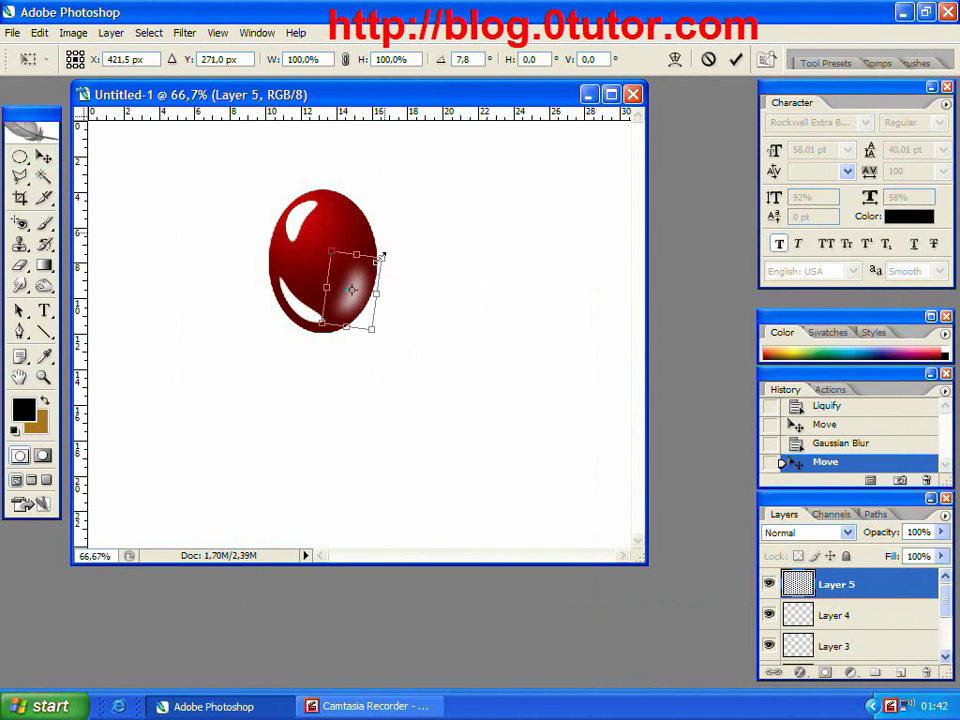
{"action": "left_click", "coordinate": [736, 59]}
- Soften Layer 4's lower-left highlight with an 11.2-pixel Gaussian Blur
{"action": "left_click", "coordinate": [872, 615]}
{"action": "left_click", "coordinate": [187, 34]}
{"action": "mouse_move", "coordinate": [193, 182]}
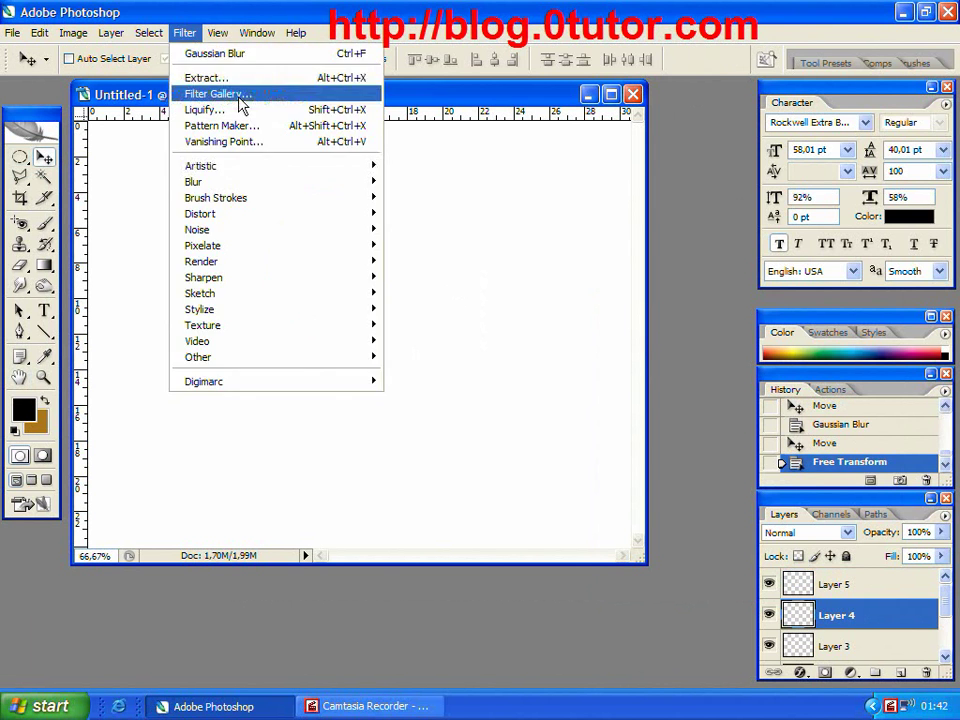
{"action": "left_click", "coordinate": [452, 245]}
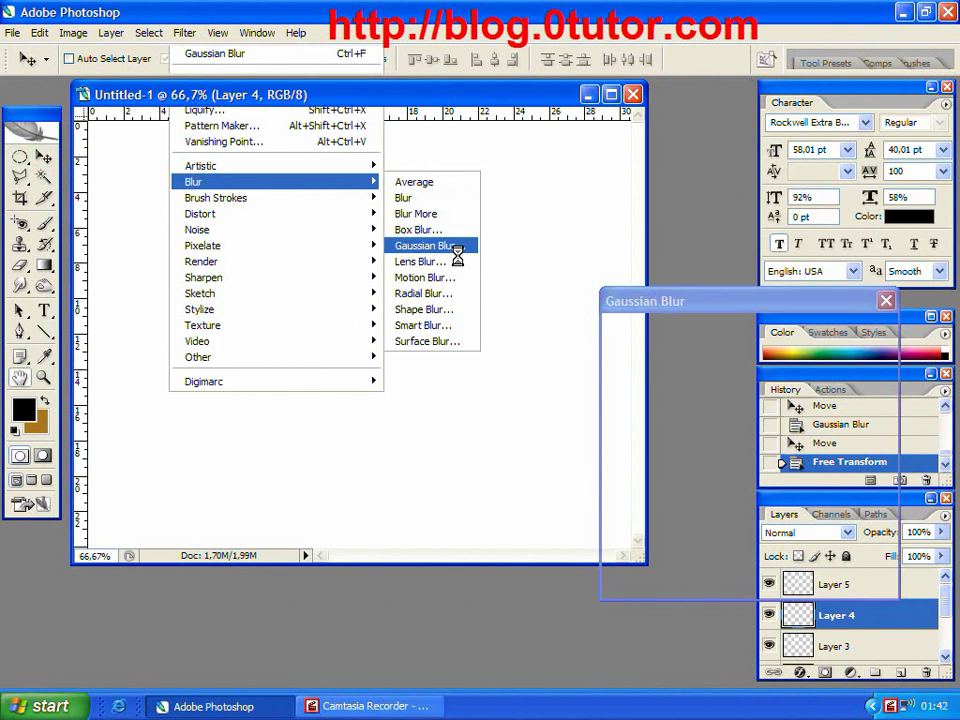
{"action": "left_click_drag", "start_coordinate": [681, 588], "coordinate": [692, 586]}
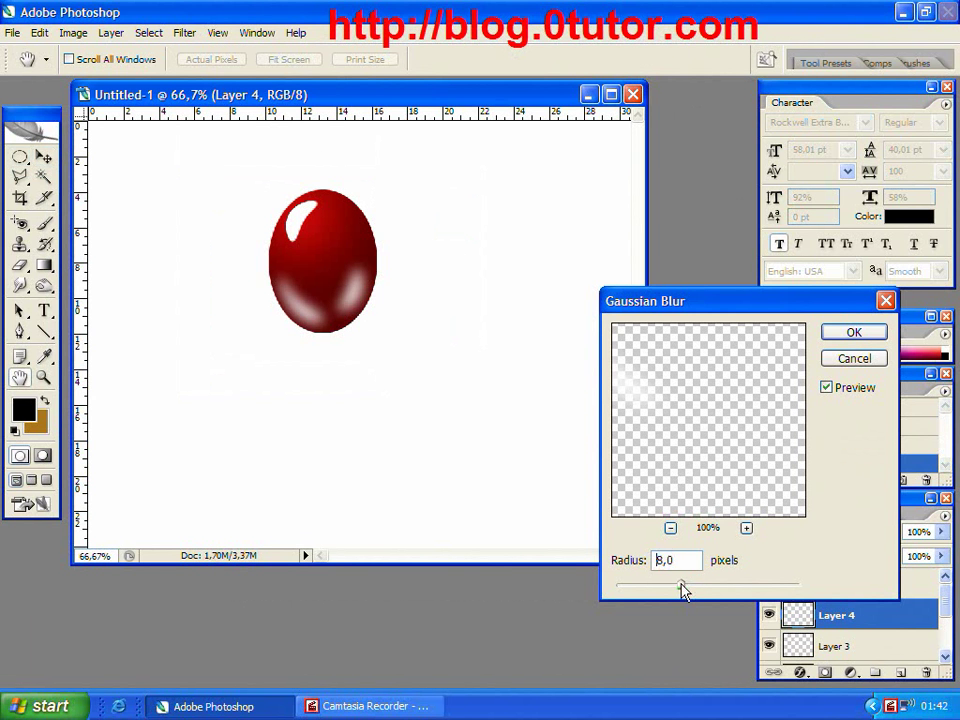
{"action": "left_click", "coordinate": [852, 337]}
{"action": "key", "text": "v"}
- Tilt Layer 4's highlight by 1.7° and nudge it up a few pixels
{"action": "key", "text": "ctrl+t"}
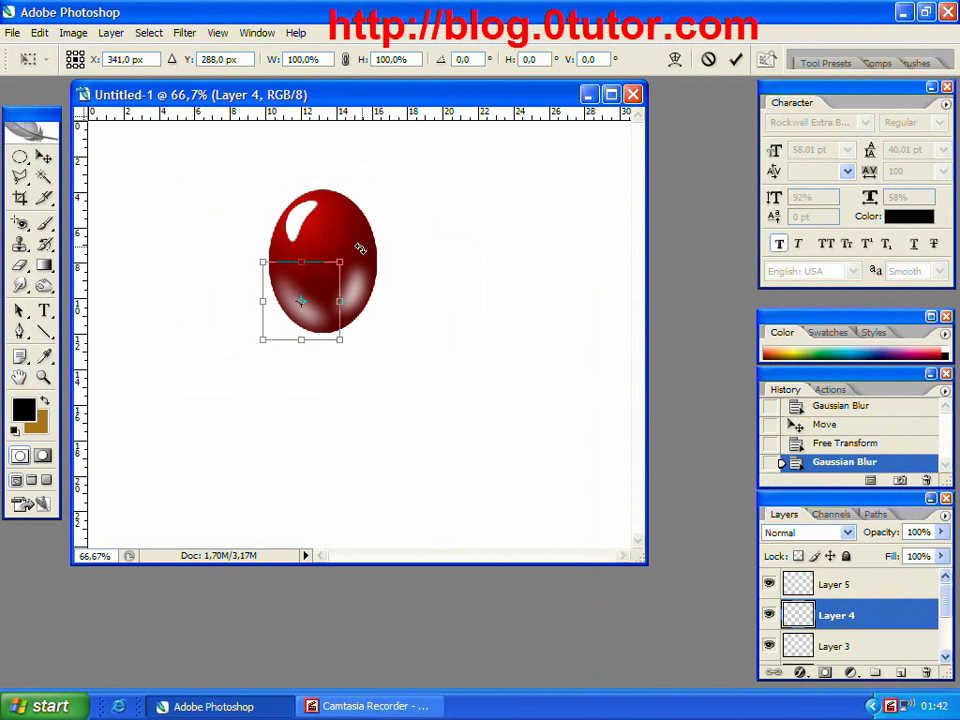
{"action": "left_click_drag", "start_coordinate": [360, 251], "coordinate": [363, 240]}
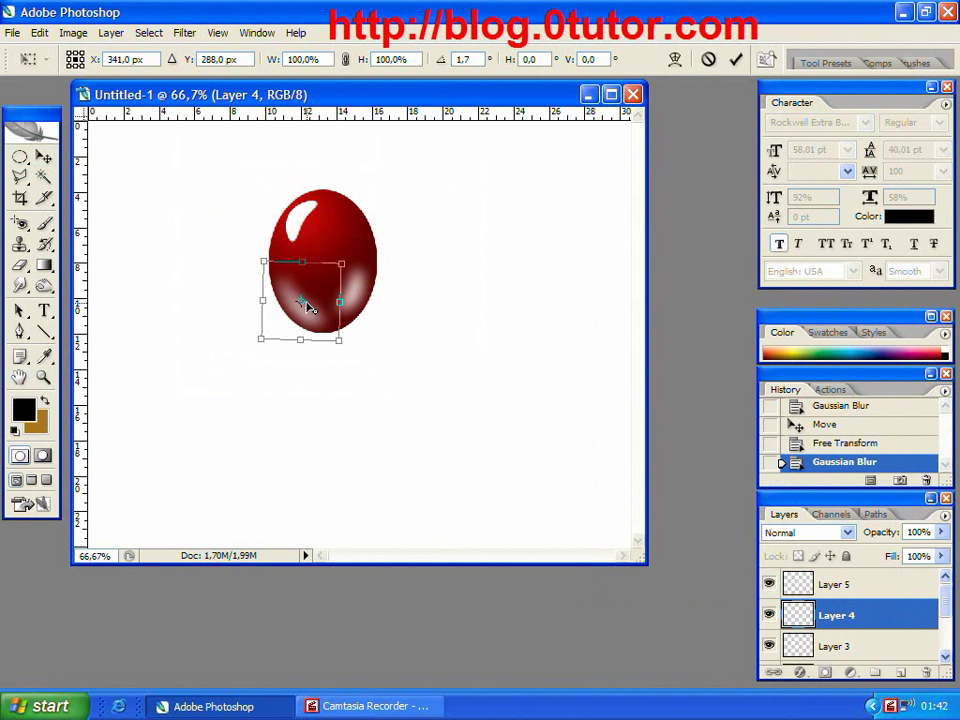
{"action": "left_click_drag", "start_coordinate": [309, 309], "coordinate": [310, 300]}
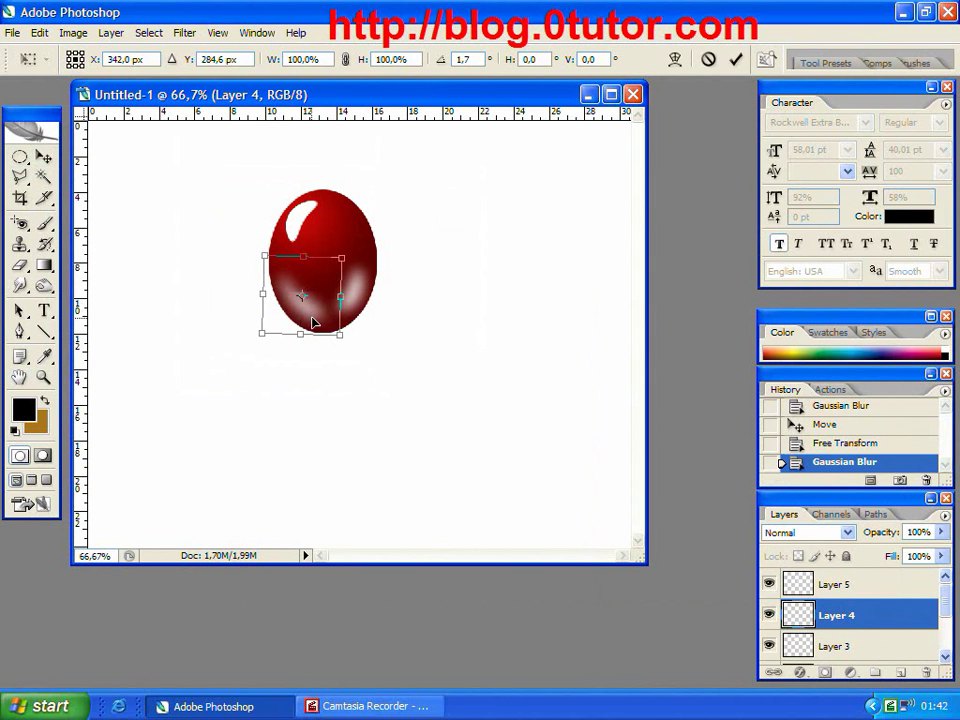
{"action": "left_click", "coordinate": [735, 59]}
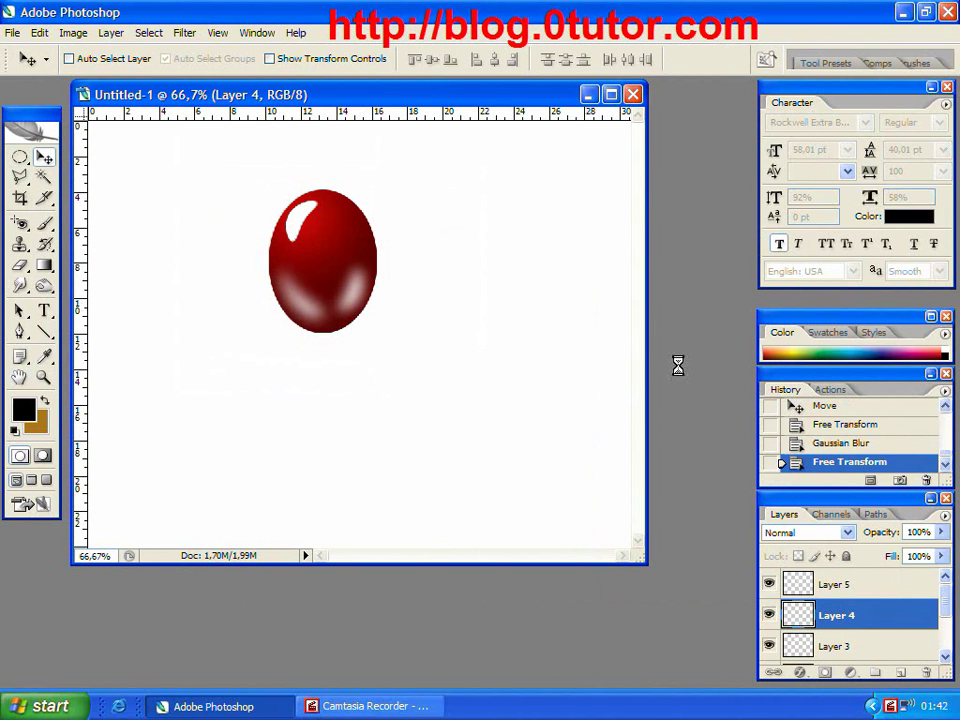
{"action": "left_click", "coordinate": [857, 645]}
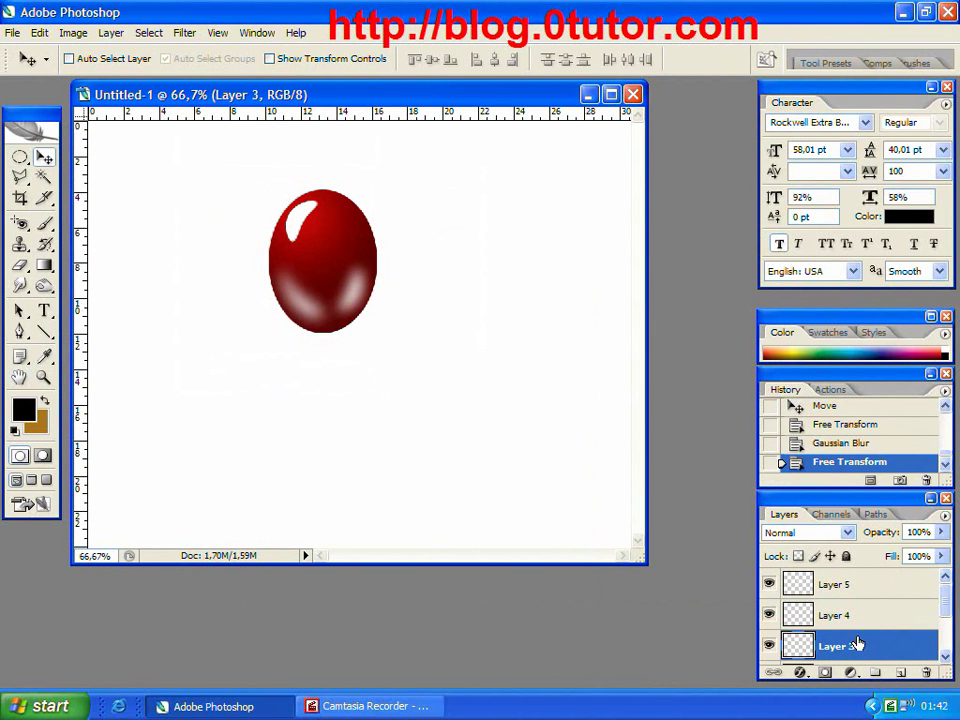
- Soften Layer 3's upper-left highlight with an 8.9-pixel Gaussian Blur
{"action": "left_click", "coordinate": [184, 33]}
{"action": "mouse_move", "coordinate": [276, 182]}
{"action": "left_click", "coordinate": [448, 246]}
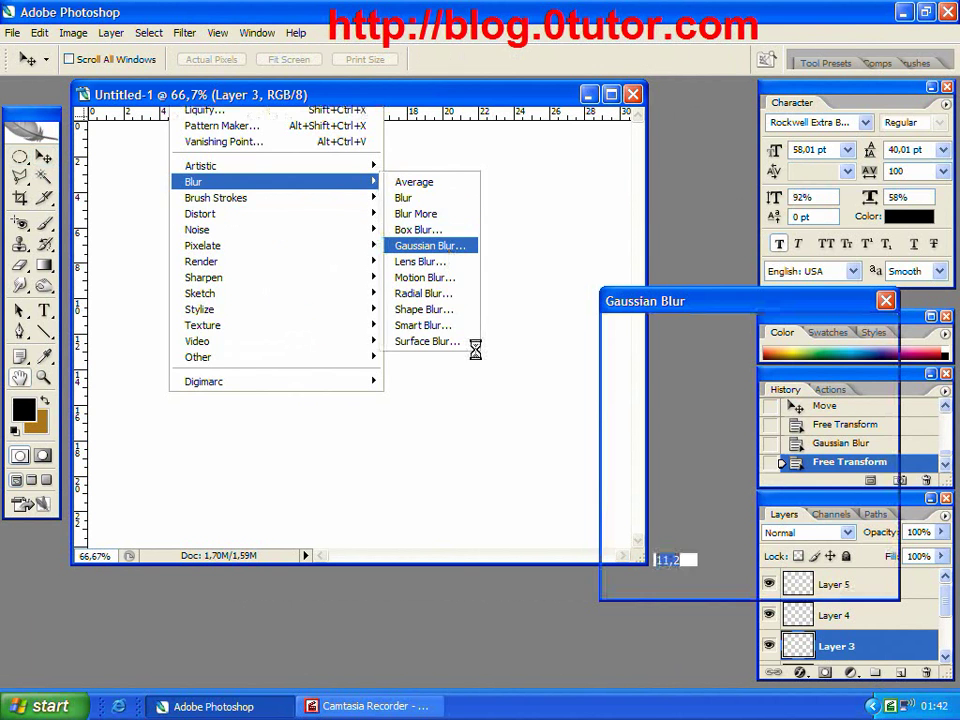
{"action": "left_click_drag", "start_coordinate": [692, 584], "coordinate": [687, 588]}
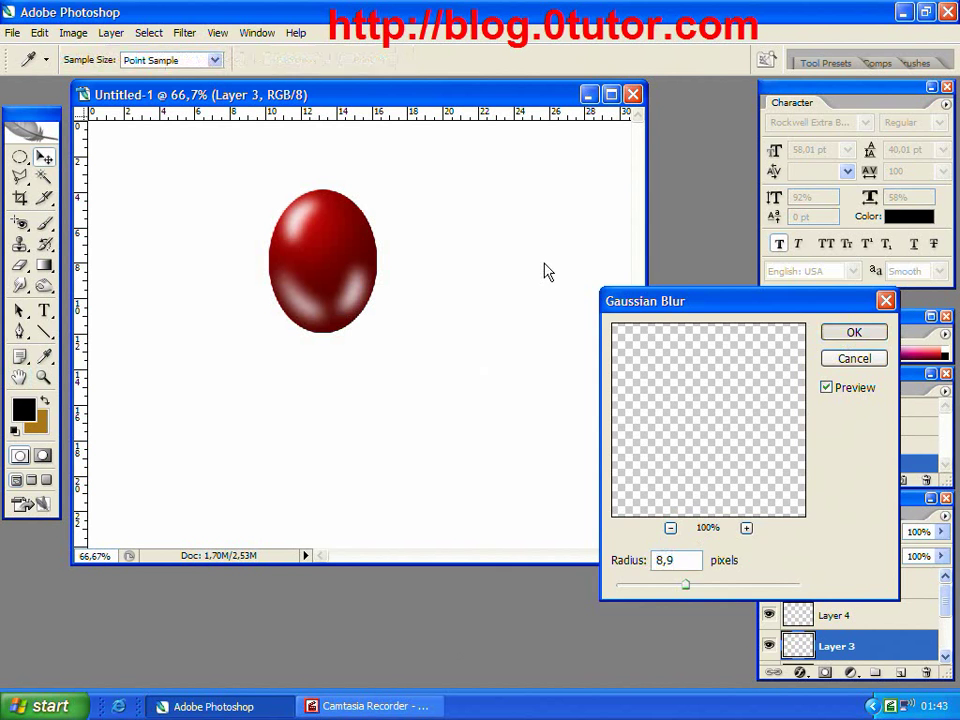
{"action": "key", "text": "Return"}
- Enlarge the upper-left highlight to about 110.9%
{"action": "key", "text": "t"}
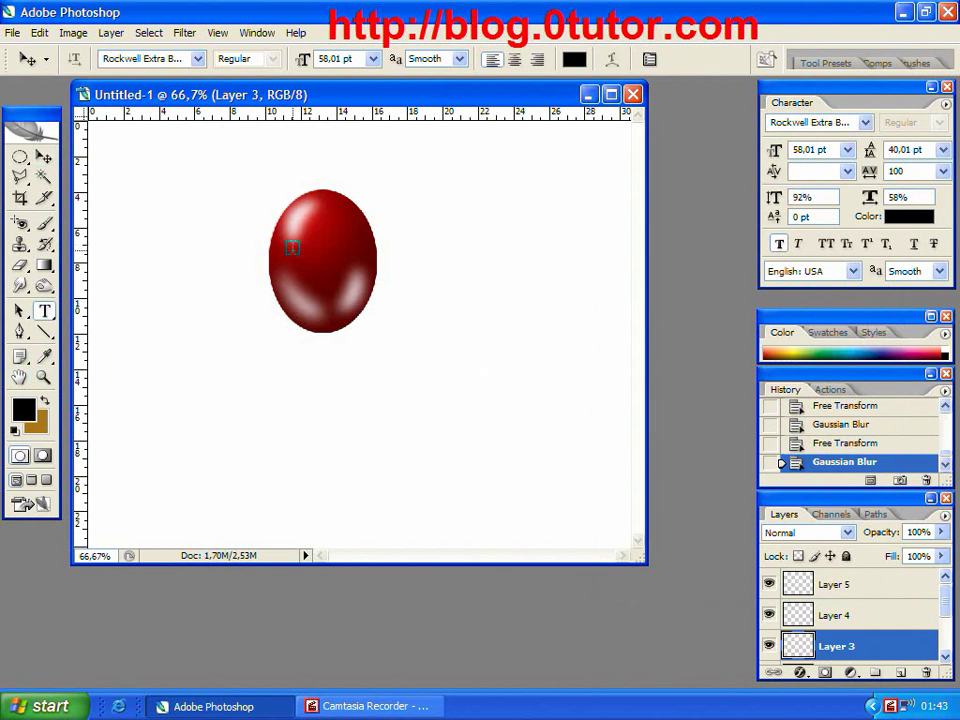
{"action": "key", "text": "ctrl+t"}
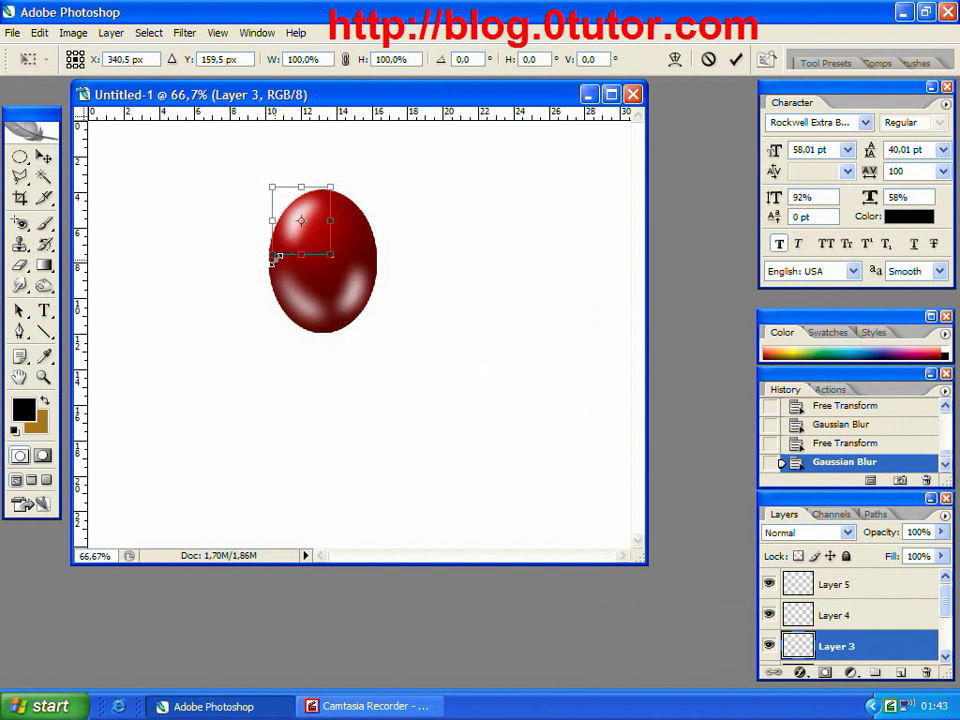
{"action": "left_click_drag", "start_coordinate": [278, 262], "coordinate": [272, 268]}
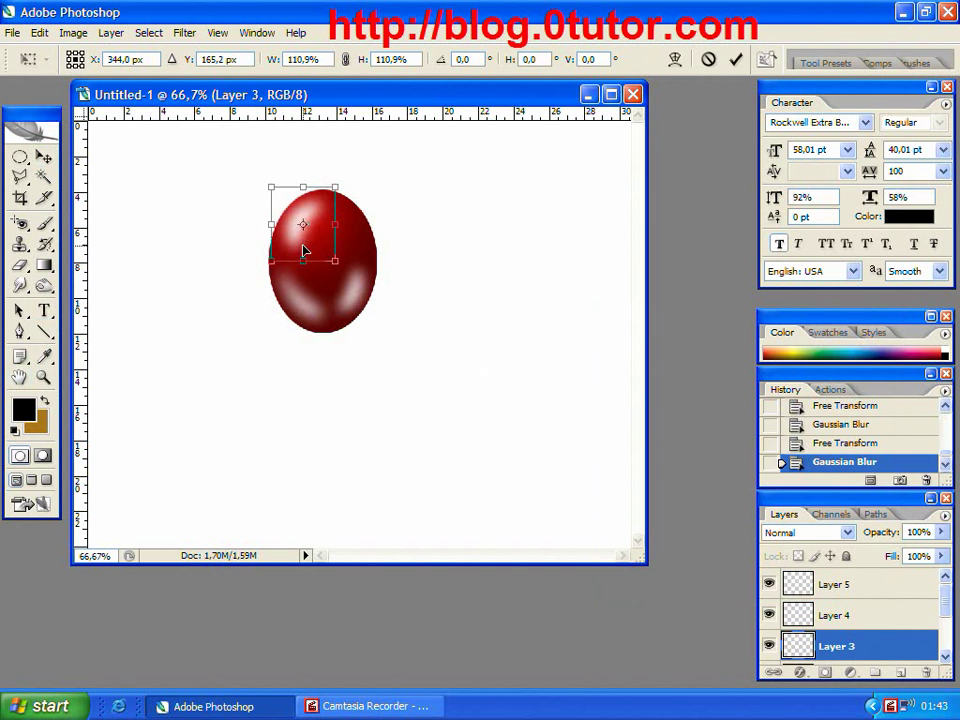
{"action": "left_click", "coordinate": [736, 59]}
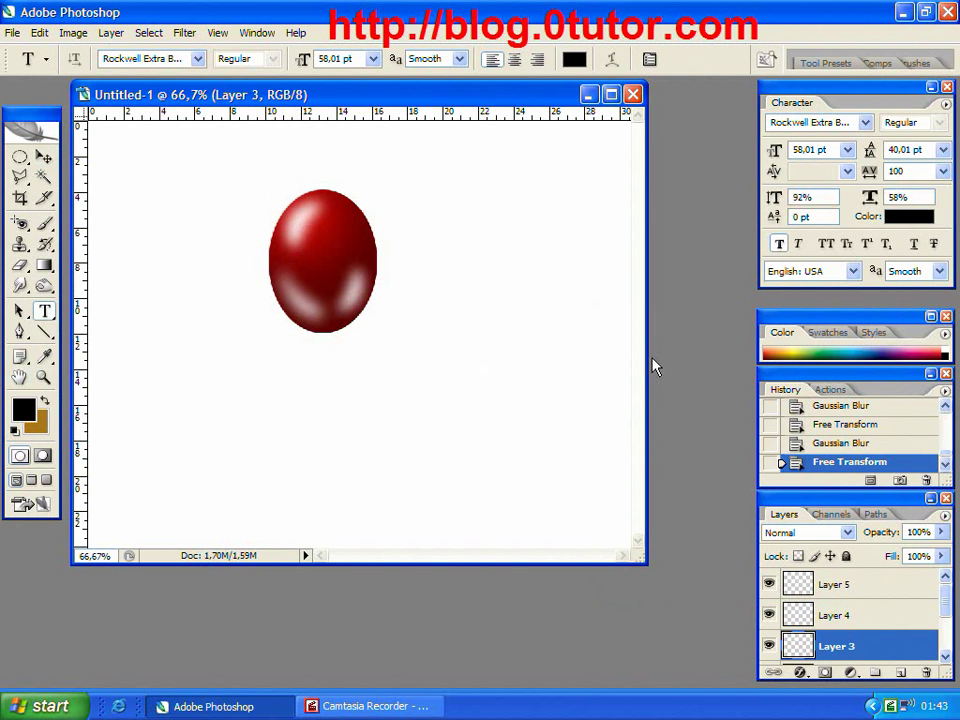
{"action": "left_click", "coordinate": [889, 613]}
- Create a new layer group named 'baloon'
{"action": "key", "text": "alt+bracketright"}
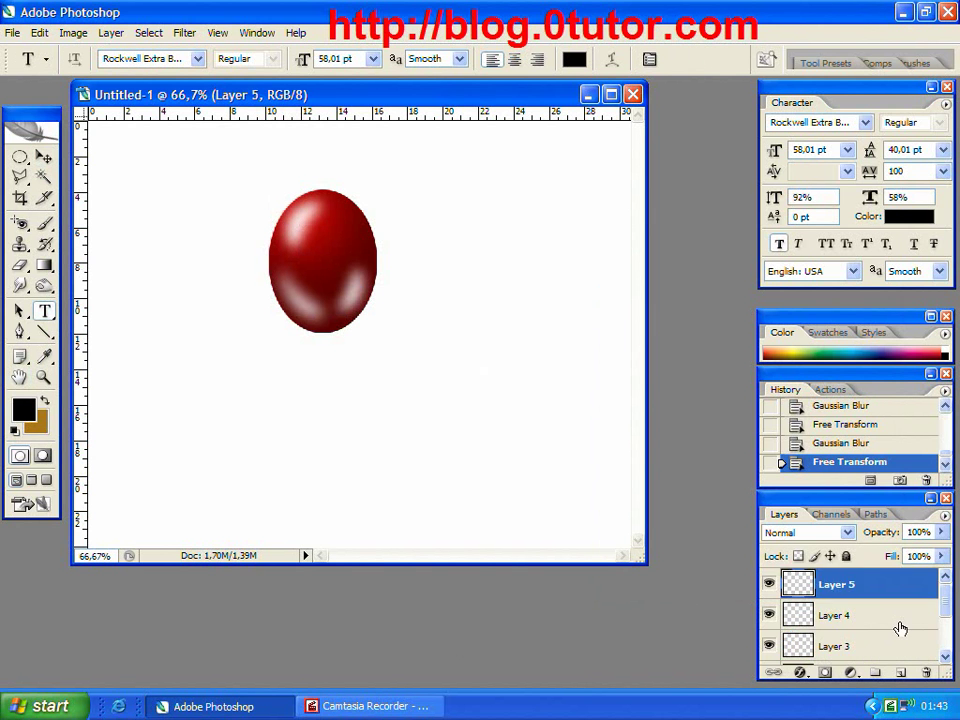
{"action": "key", "text": "ctrl+g"}
{"action": "double_click", "coordinate": [845, 584]}
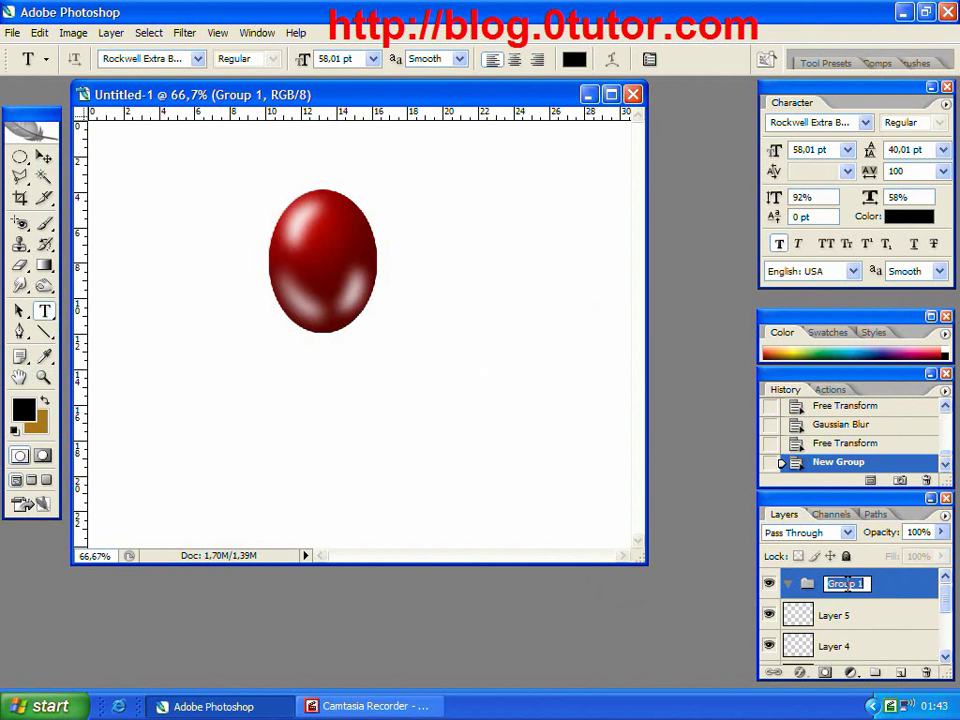
{"action": "type", "text": "baloon"}
{"action": "key", "text": "Return"}
- Move Layers 5, 4, 3, 1 and 2 into the baloon group
{"action": "left_click", "coordinate": [870, 618]}
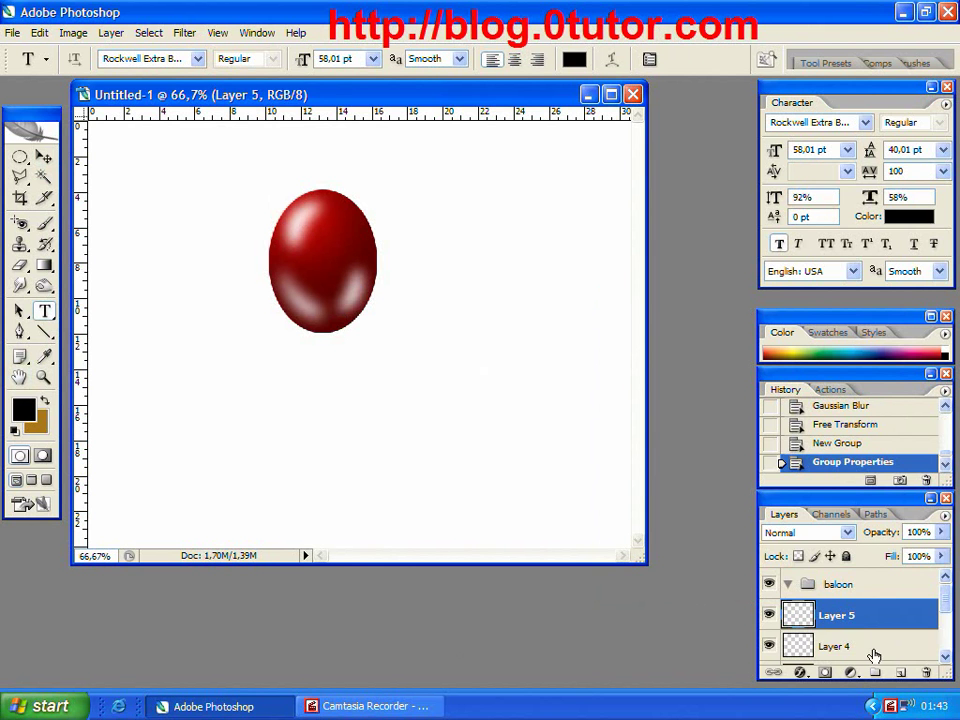
{"action": "left_click", "coordinate": [868, 648], "text": "shift"}
{"action": "scroll", "coordinate": [838, 650], "scroll_direction": "down", "scroll_amount": 2}
{"action": "left_click", "coordinate": [849, 617], "text": "shift"}
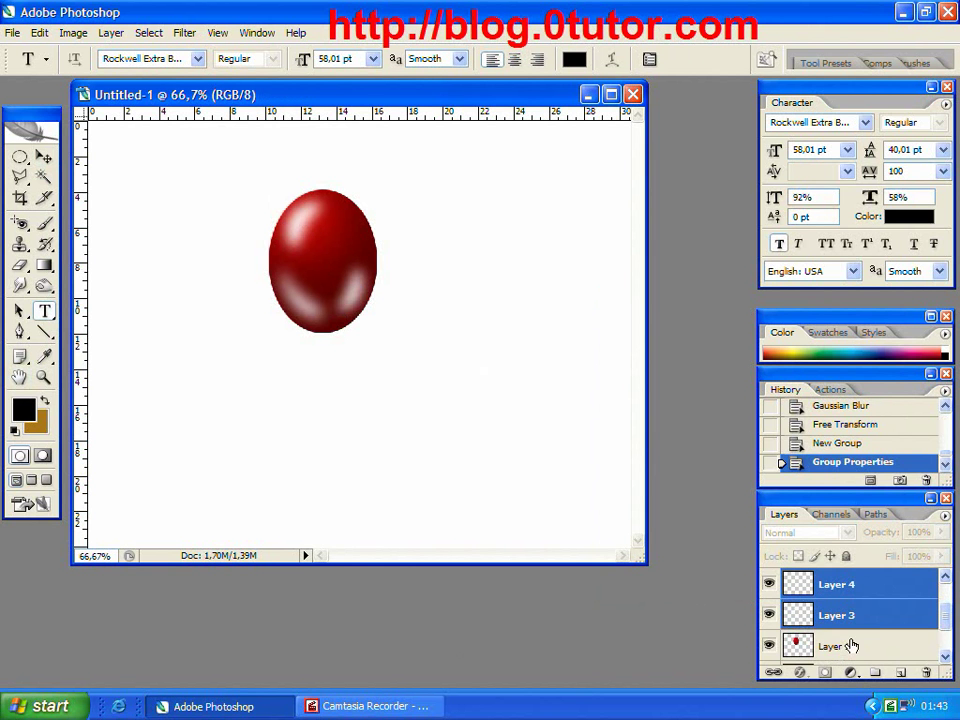
{"action": "left_click", "coordinate": [851, 643], "text": "shift"}
{"action": "scroll", "coordinate": [851, 643], "scroll_direction": "down", "scroll_amount": 1}
{"action": "left_click", "coordinate": [851, 648], "text": "shift"}
{"action": "scroll", "coordinate": [945, 630], "scroll_direction": "up", "scroll_amount": 3}
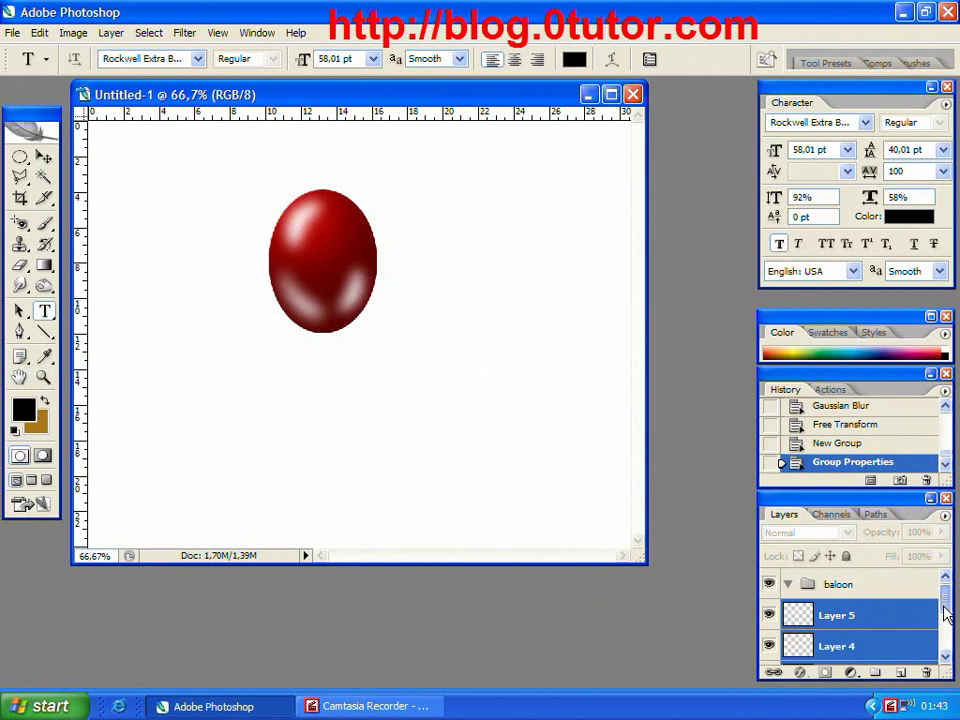
{"action": "left_click_drag", "start_coordinate": [836, 617], "coordinate": [830, 593]}
{"action": "left_click", "coordinate": [857, 640]}
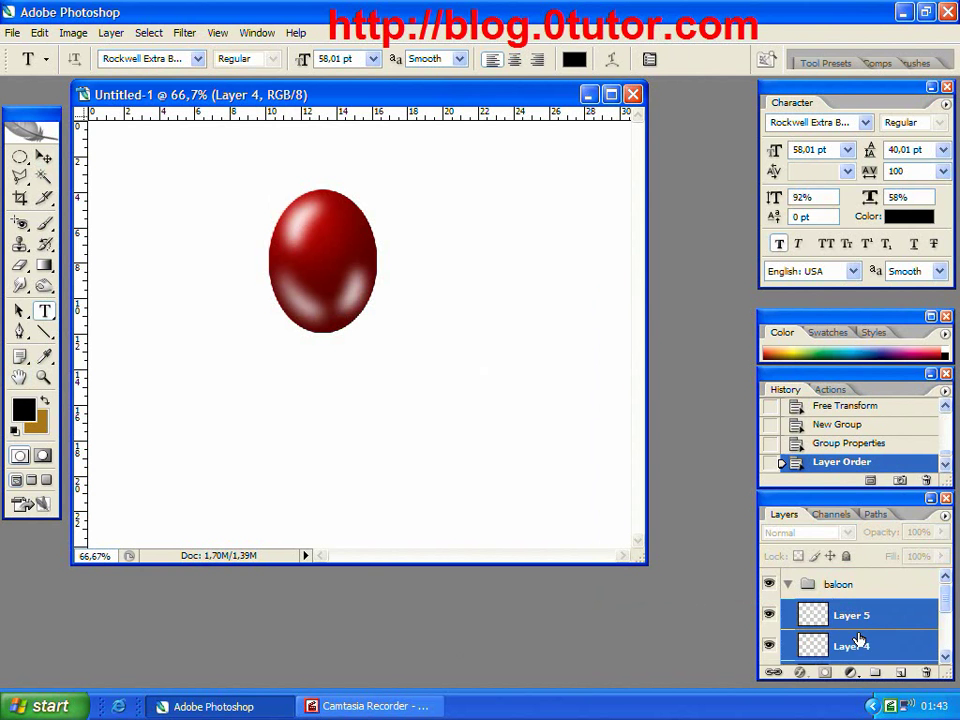
{"action": "scroll", "coordinate": [857, 636], "scroll_direction": "down", "scroll_amount": 3}
{"action": "left_click", "coordinate": [857, 627]}
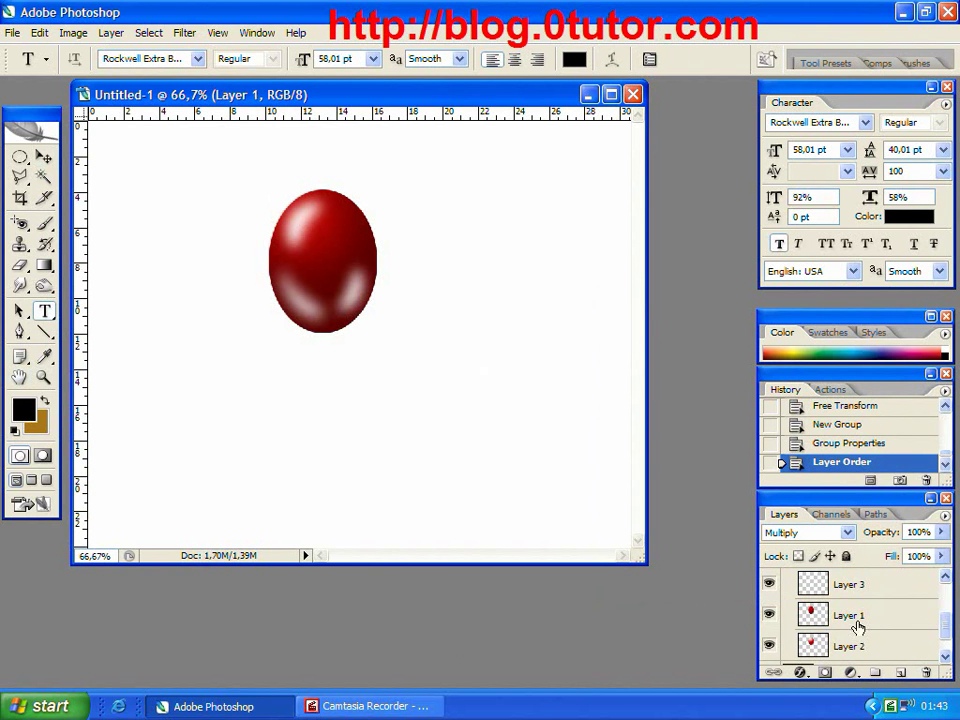
- Apply a Gaussian Blur of radius 2 to Layer 1
{"action": "left_click", "coordinate": [186, 34]}
{"action": "mouse_move", "coordinate": [200, 181]}
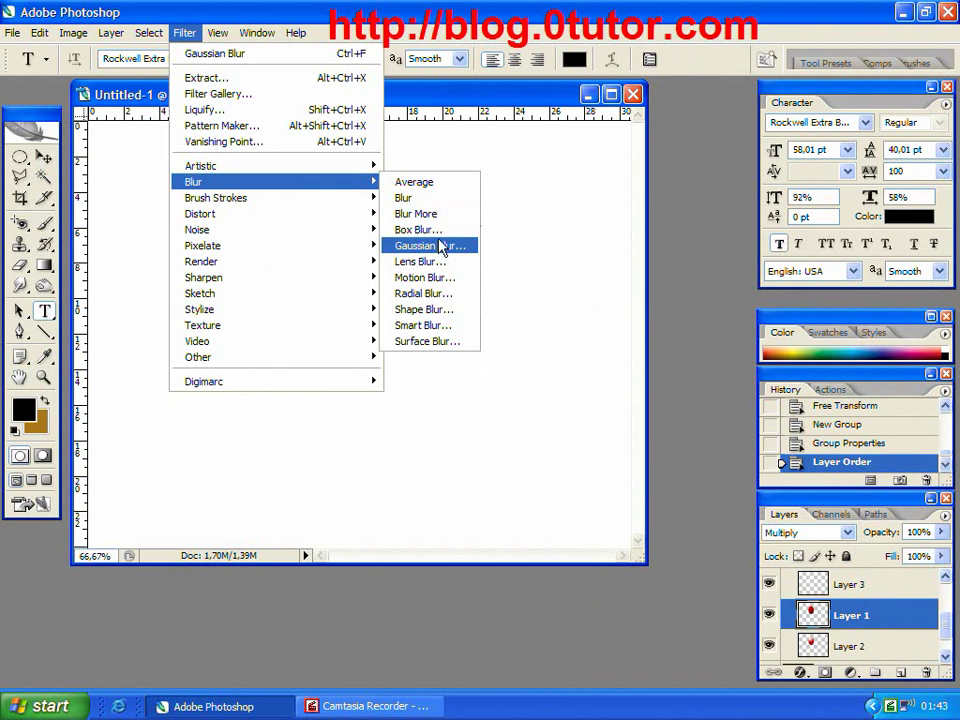
{"action": "left_click", "coordinate": [458, 247]}
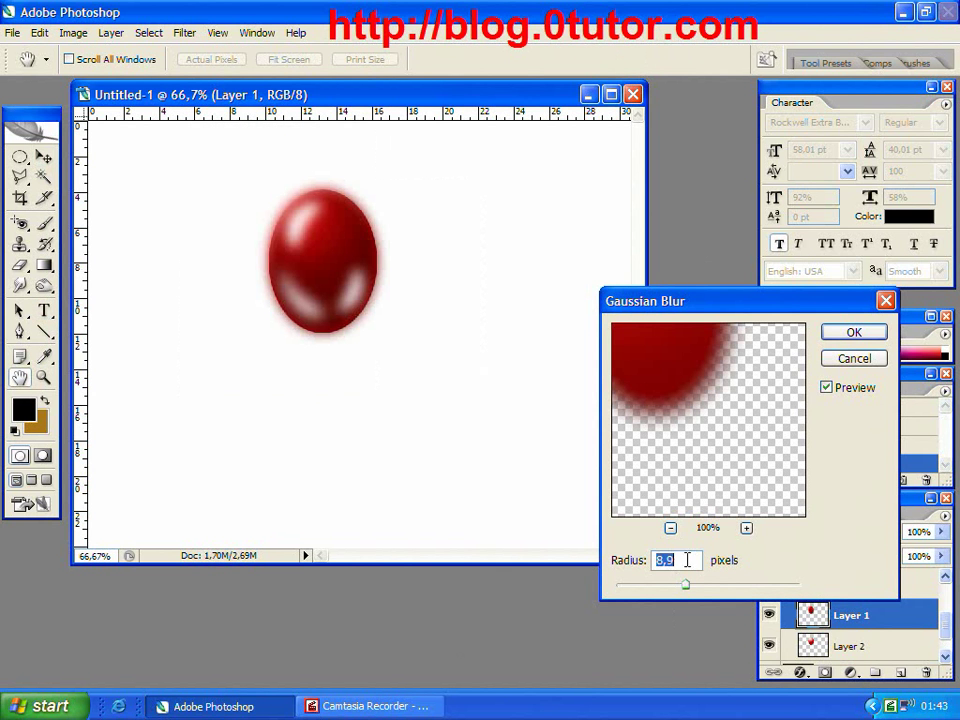
{"action": "type", "text": "1"}
{"action": "double_click", "coordinate": [662, 560]}
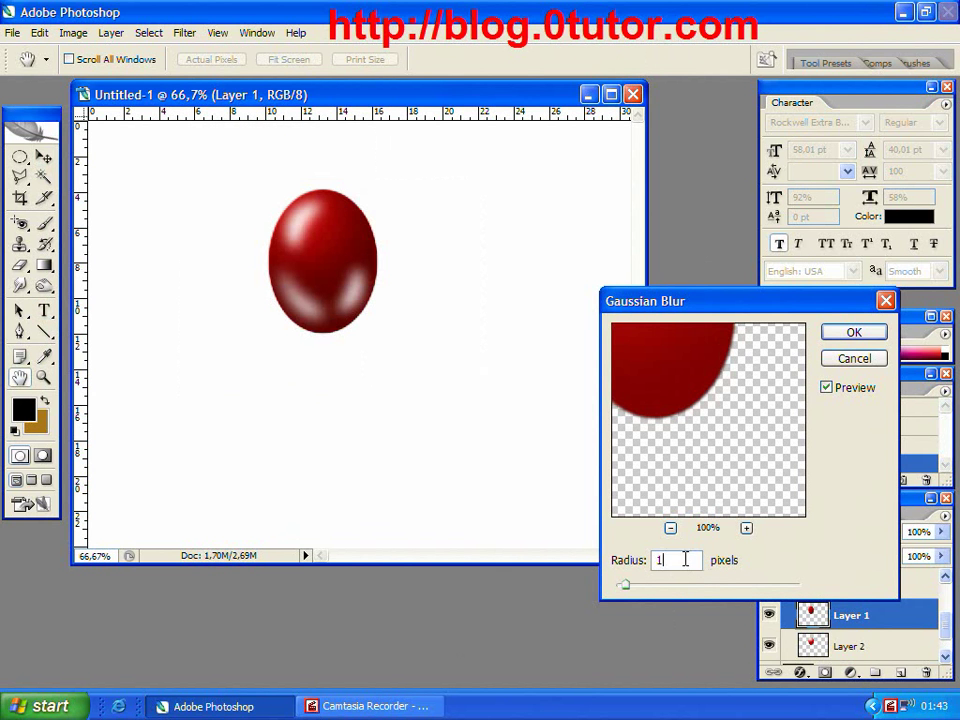
{"action": "type", "text": "2"}
{"action": "left_click", "coordinate": [854, 332]}
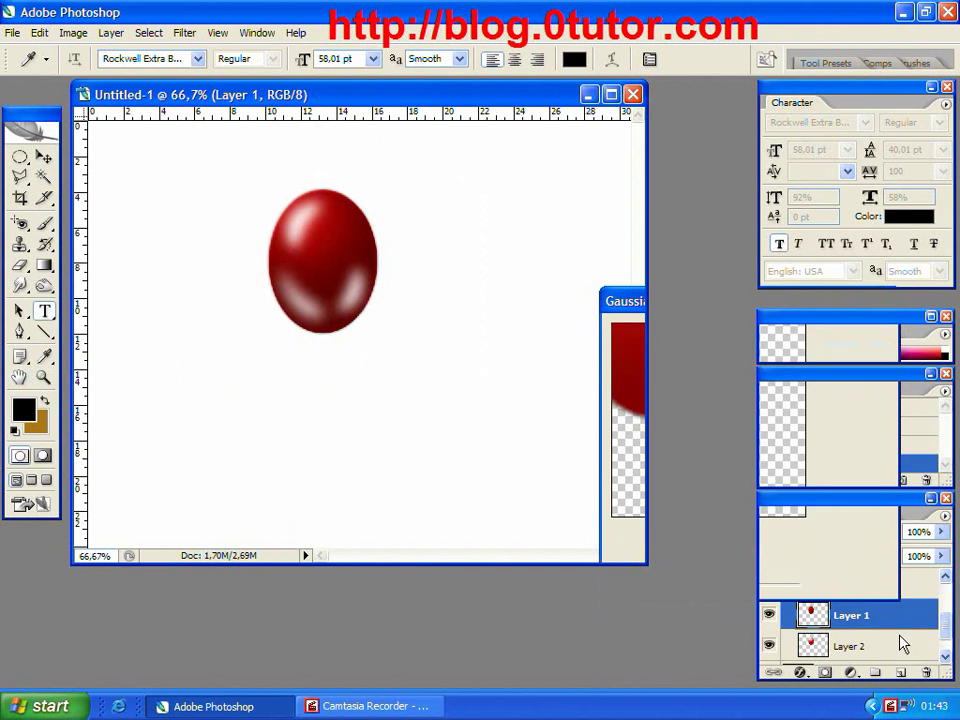
- Undo the last blur and set a 4-pixel Gaussian Blur radius for Layer 2
{"action": "left_click", "coordinate": [851, 646]}
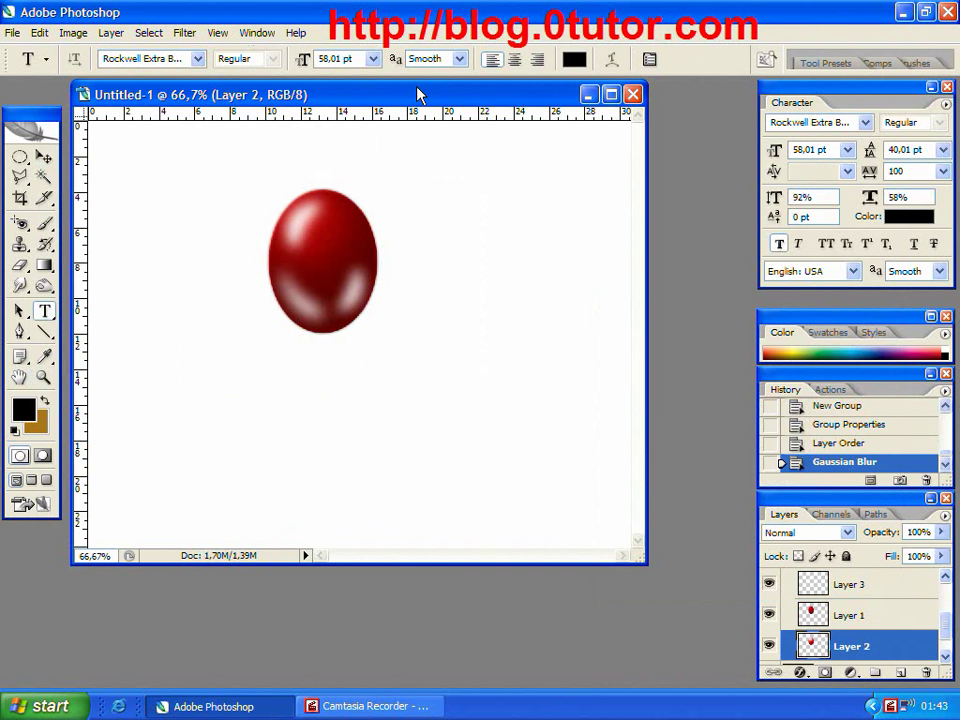
{"action": "key", "text": "ctrl+z"}
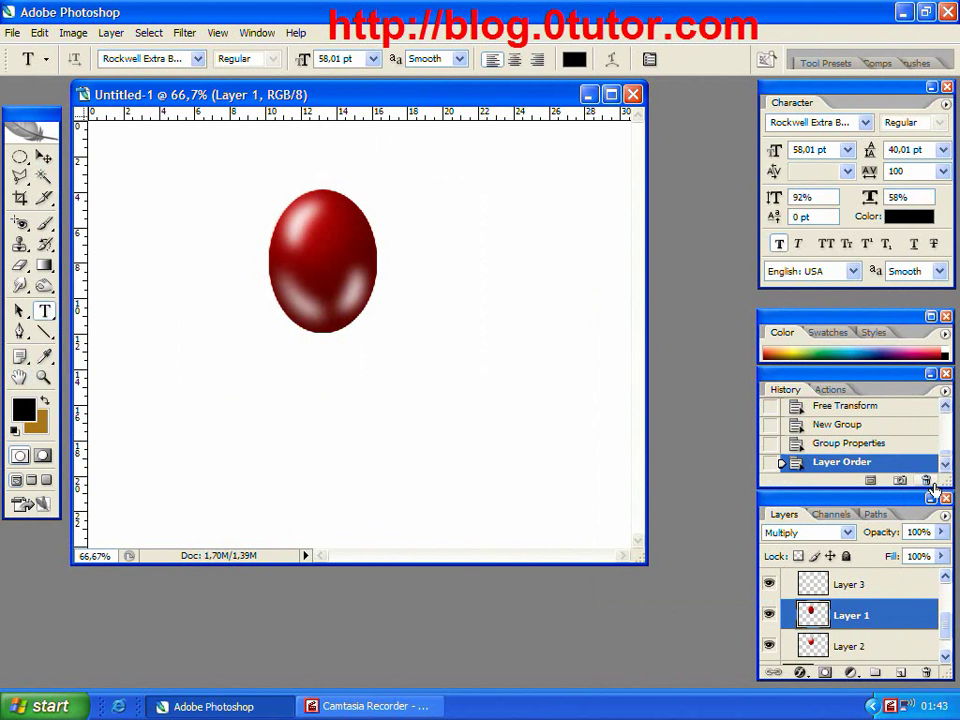
{"action": "left_click", "coordinate": [830, 645]}
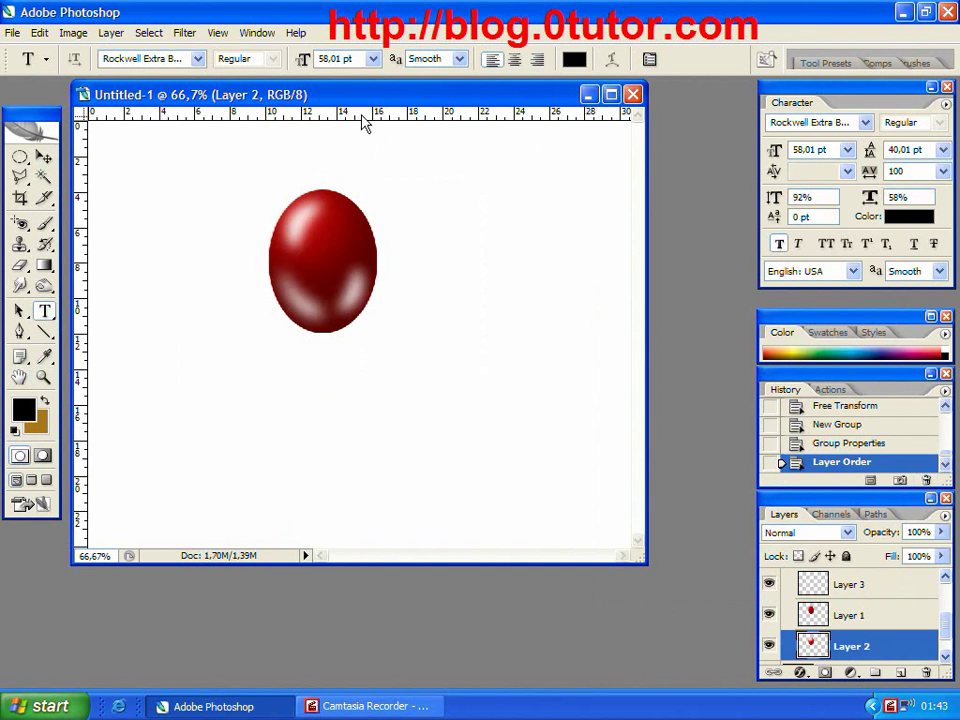
{"action": "left_click", "coordinate": [185, 32]}
{"action": "left_click", "coordinate": [455, 246]}
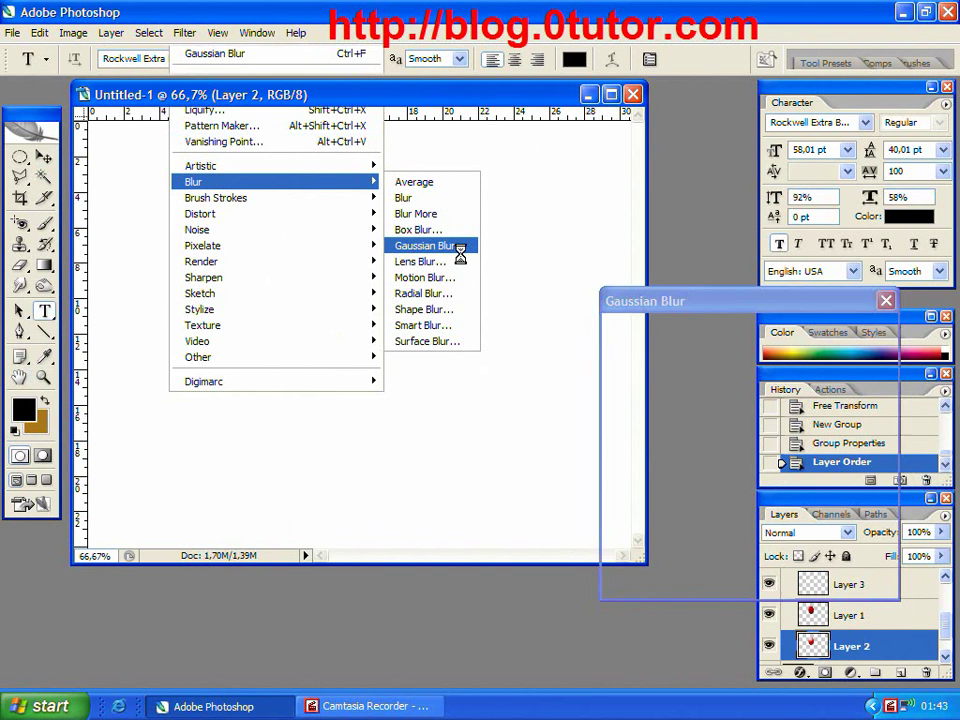
{"action": "type", "text": "2"}
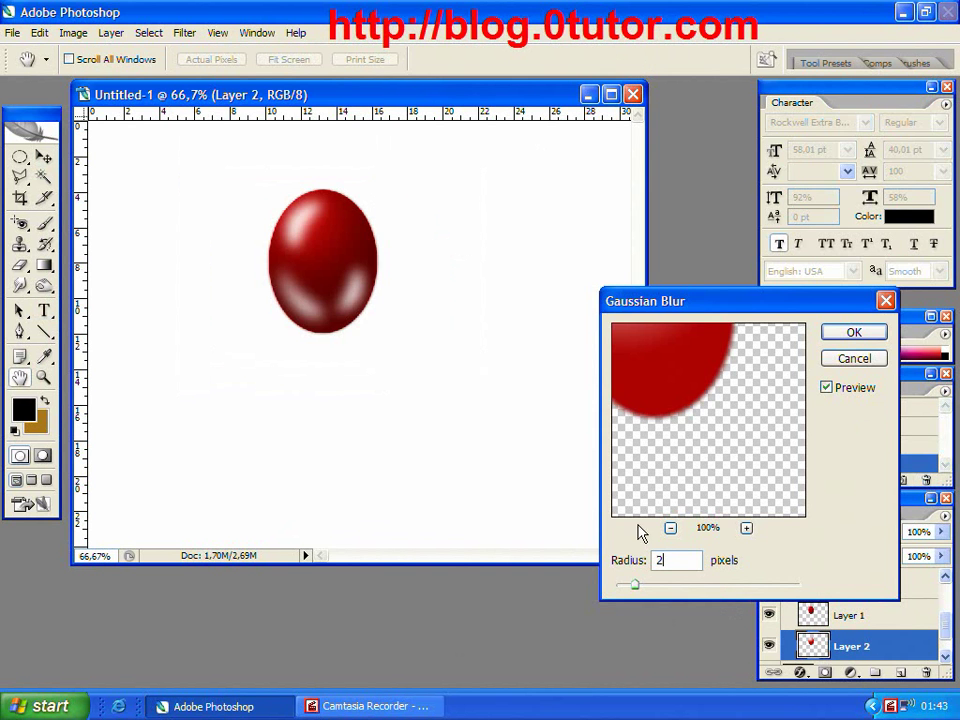
{"action": "key", "text": "BackSpace"}
{"action": "type", "text": "4"}
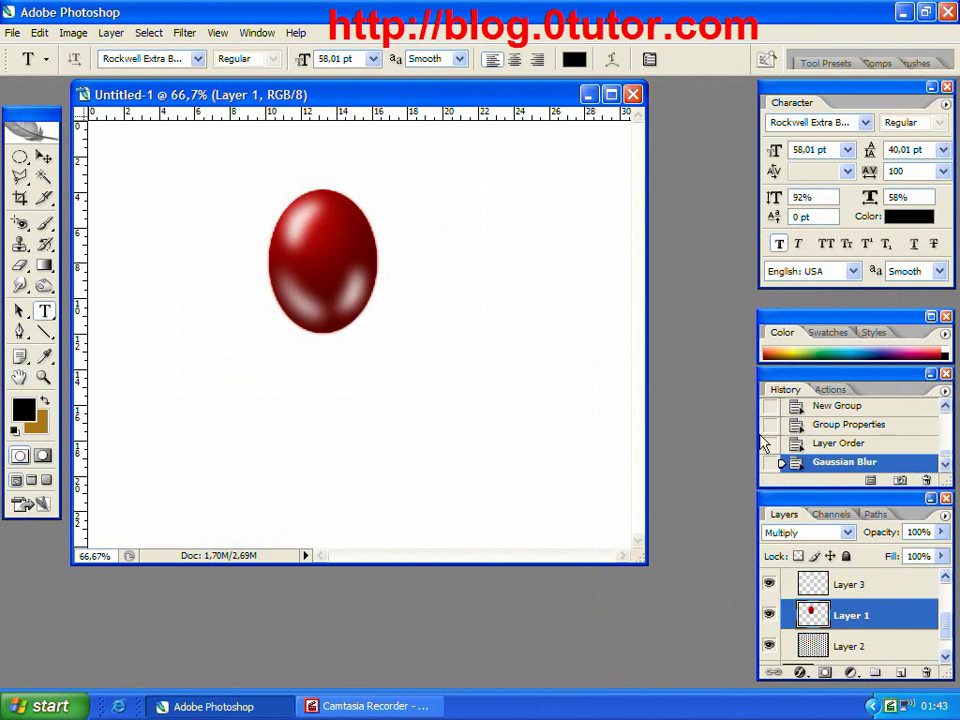
- Apply a 1-pixel Gaussian Blur to Layer 1
{"action": "left_click", "coordinate": [184, 33]}
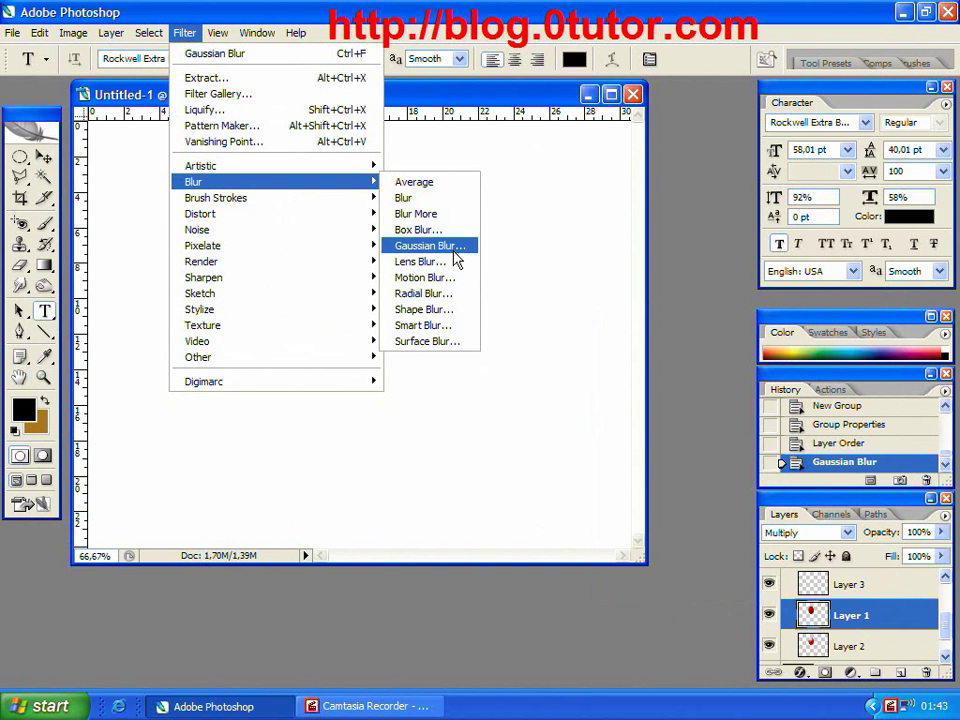
{"action": "left_click", "coordinate": [455, 245]}
{"action": "type", "text": "1"}
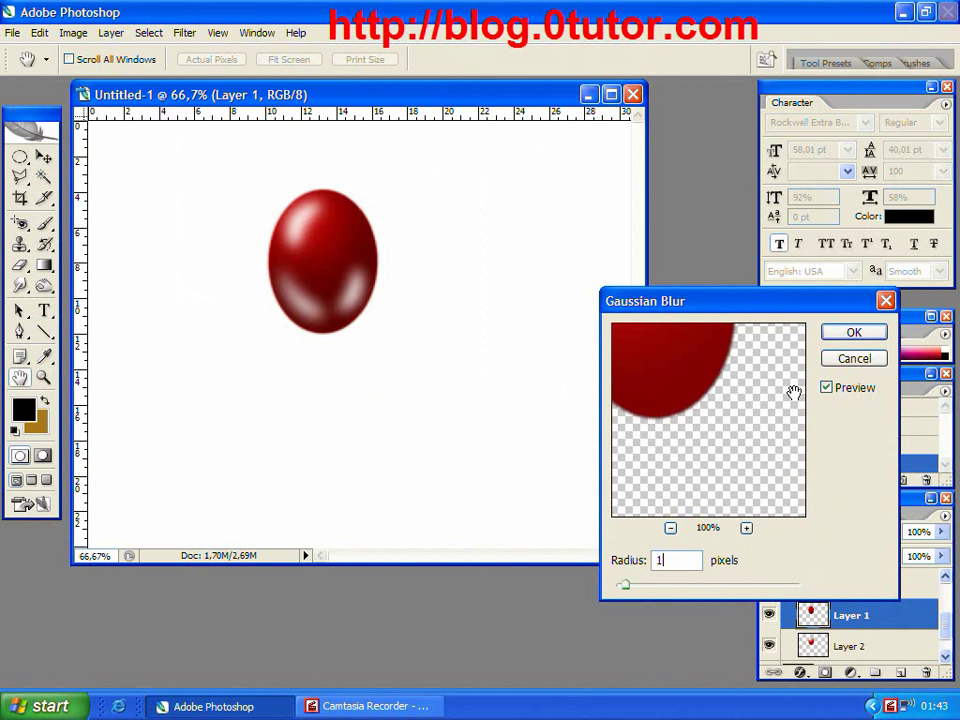
{"action": "left_click", "coordinate": [836, 336]}
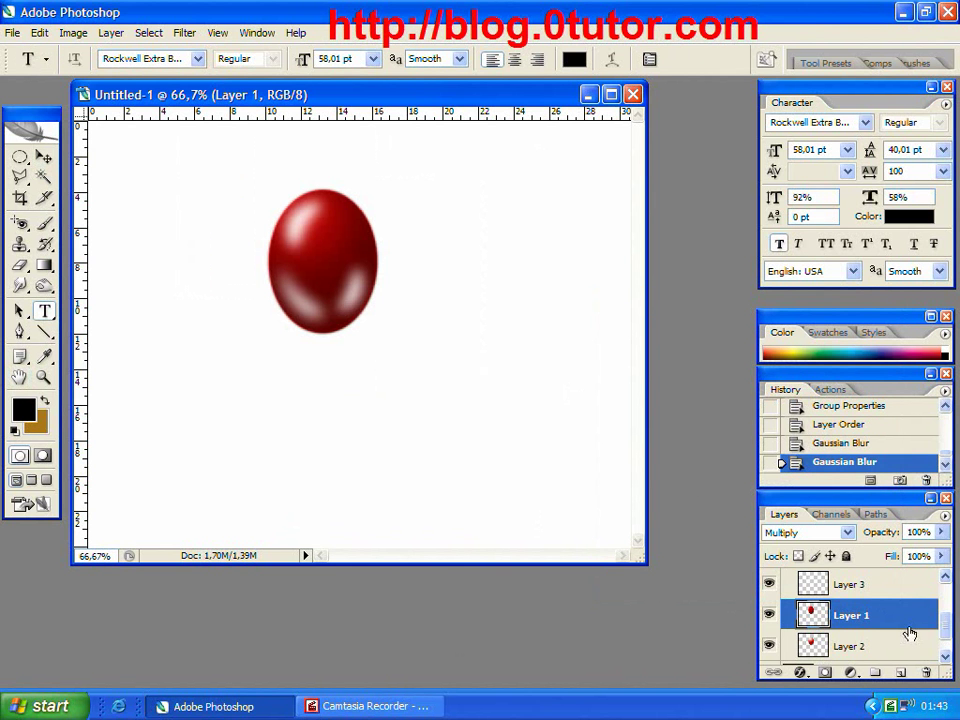
{"action": "left_click_drag", "start_coordinate": [944, 625], "coordinate": [944, 603]}
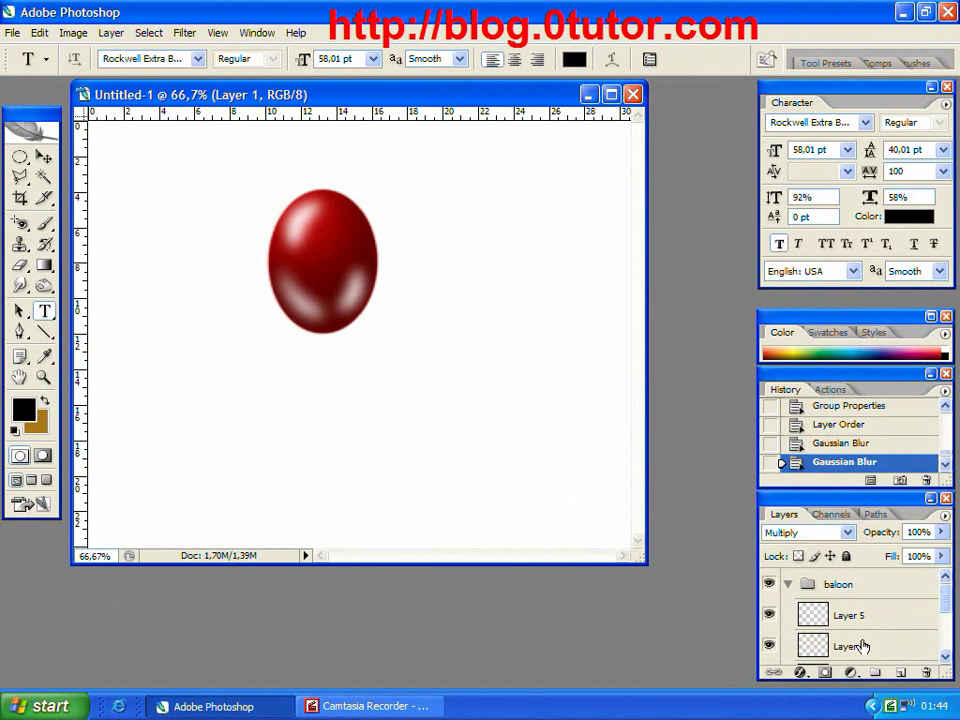
{"action": "scroll", "coordinate": [860, 640], "scroll_direction": "down", "scroll_amount": 3}
{"action": "left_click", "coordinate": [867, 625]}
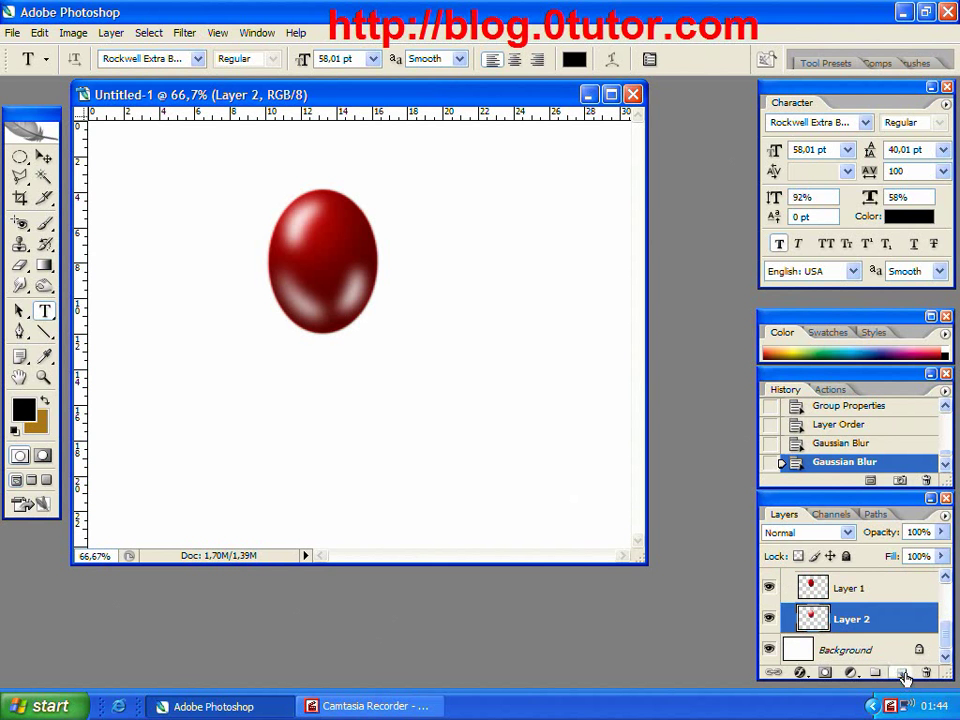
- Add a new layer named 'string' beneath Layer 2
{"action": "left_click", "coordinate": [903, 672]}
{"action": "left_click_drag", "start_coordinate": [848, 648], "coordinate": [848, 605]}
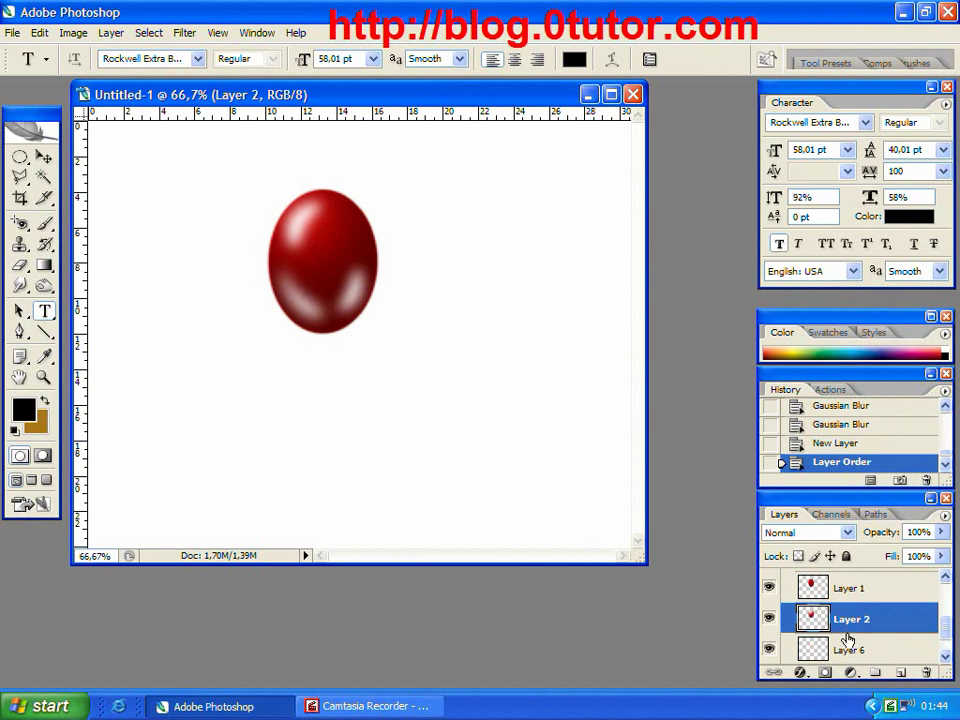
{"action": "left_click", "coordinate": [849, 650]}
{"action": "double_click", "coordinate": [849, 650]}
{"action": "type", "text": "str"}
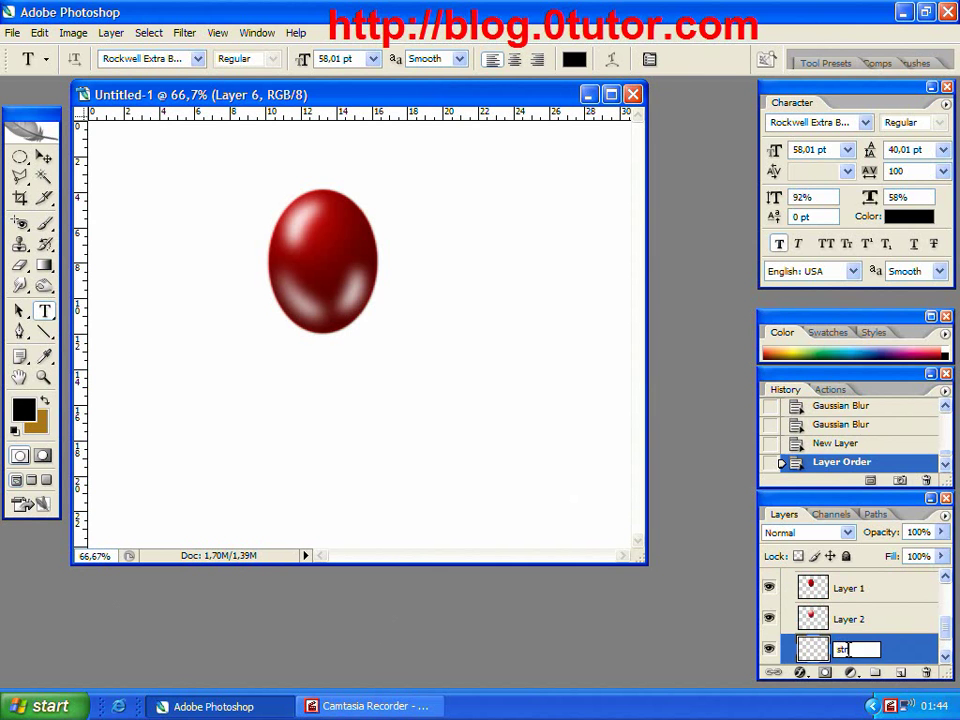
{"action": "type", "text": "ing"}
{"action": "key", "text": "Return"}
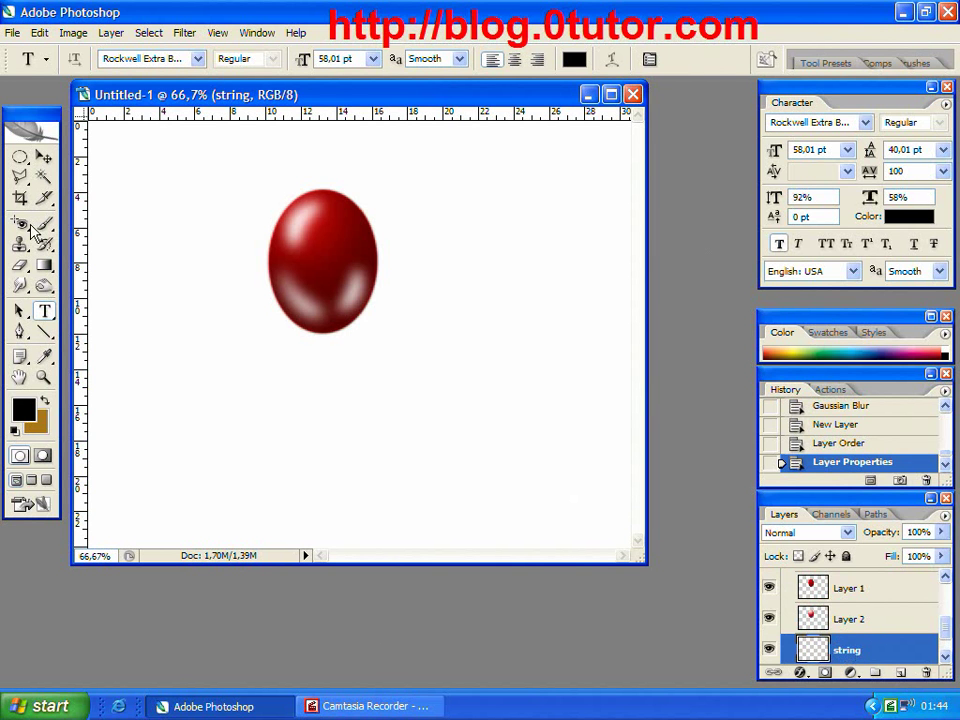
- Paint a wavy black string with the Brush from the balloon down to the canvas bottom
{"action": "left_click", "coordinate": [44, 223]}
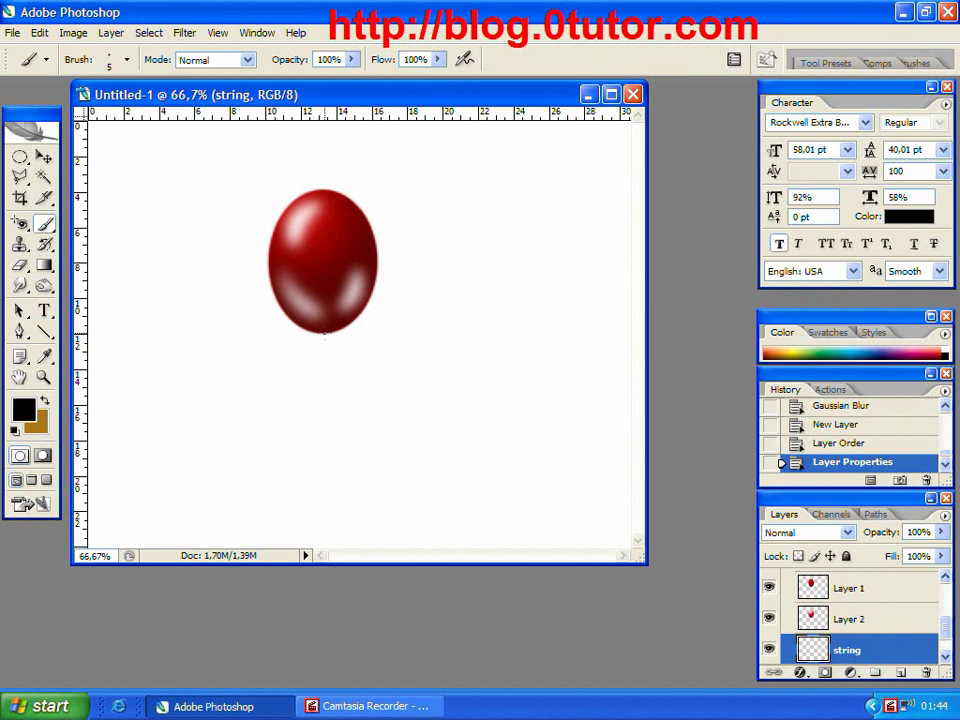
{"action": "left_click_drag", "start_coordinate": [328, 357], "coordinate": [351, 423]}
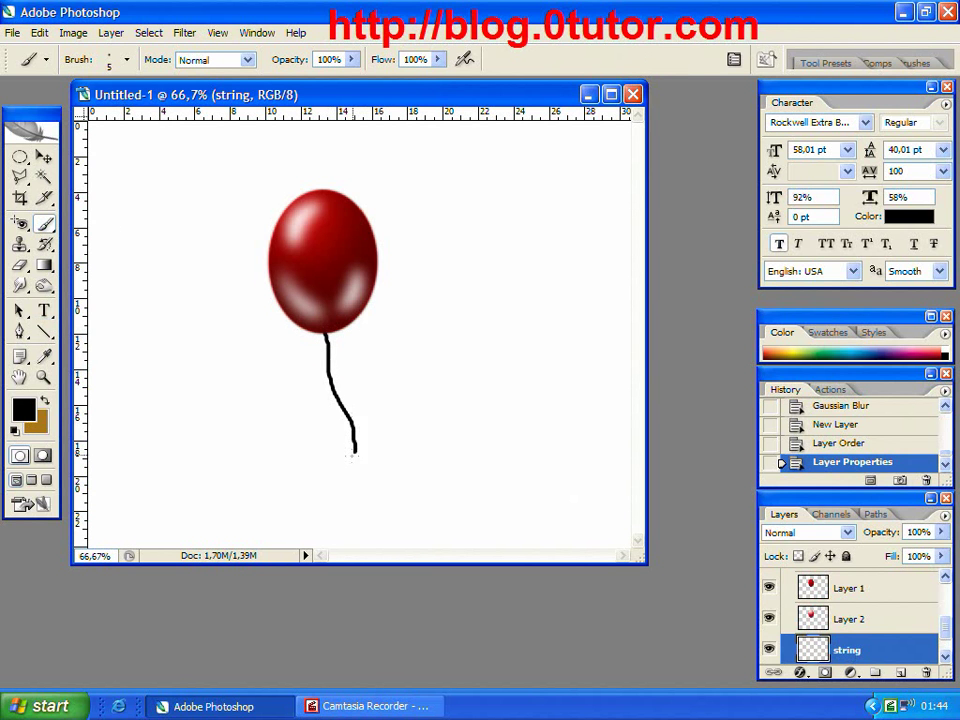
{"action": "left_click_drag", "start_coordinate": [340, 492], "coordinate": [336, 605]}
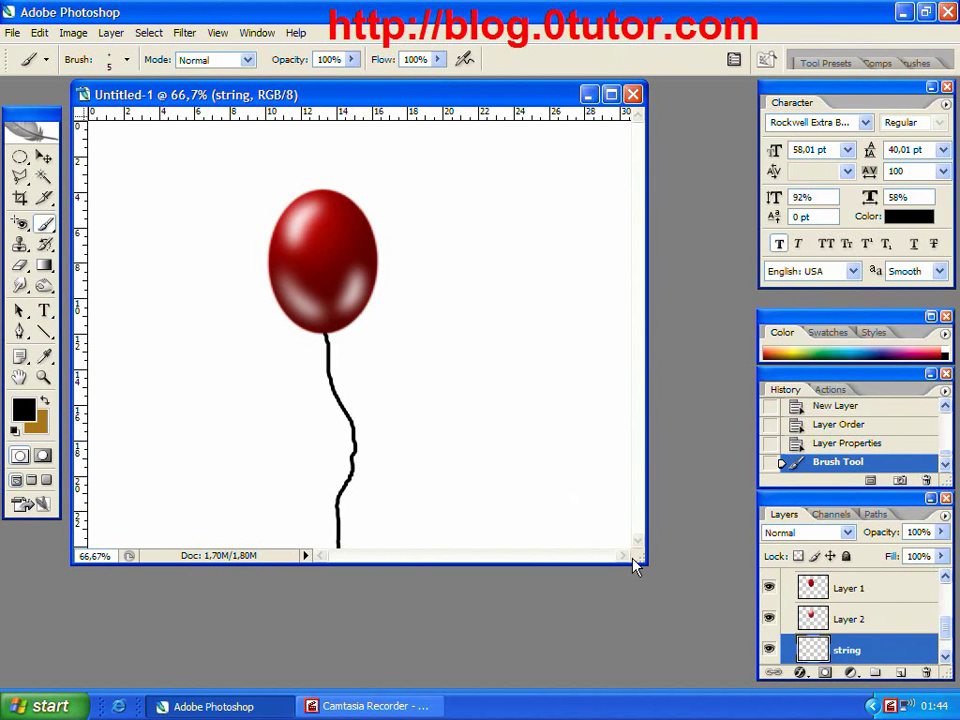
{"action": "left_click", "coordinate": [183, 34]}
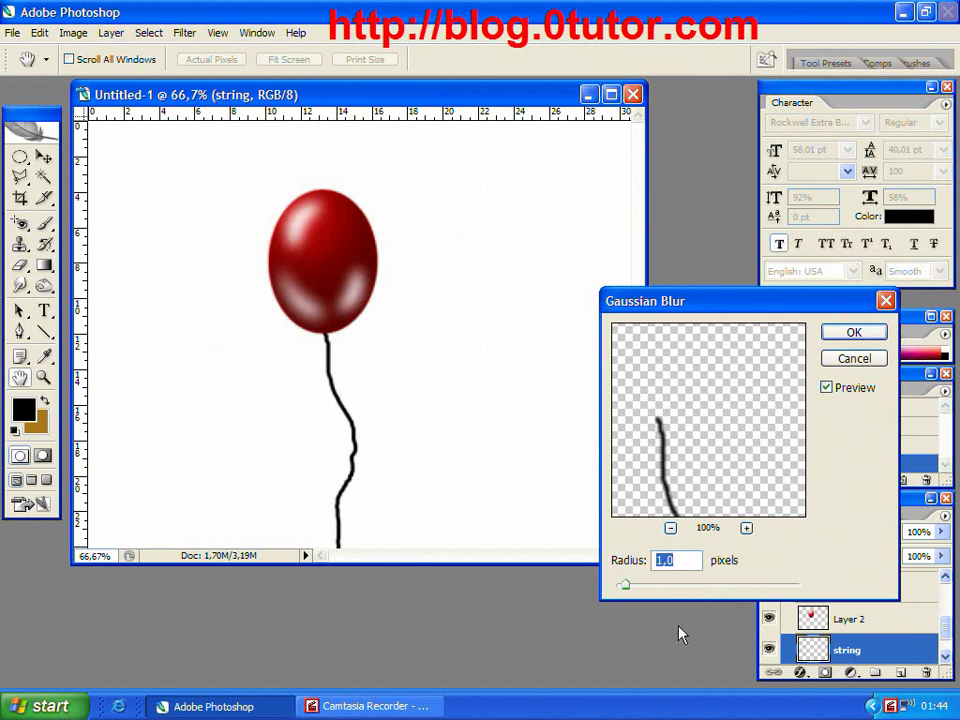
- Blur the string layer with a 2.1-pixel Gaussian Blur
{"action": "left_click_drag", "start_coordinate": [627, 587], "coordinate": [638, 587]}
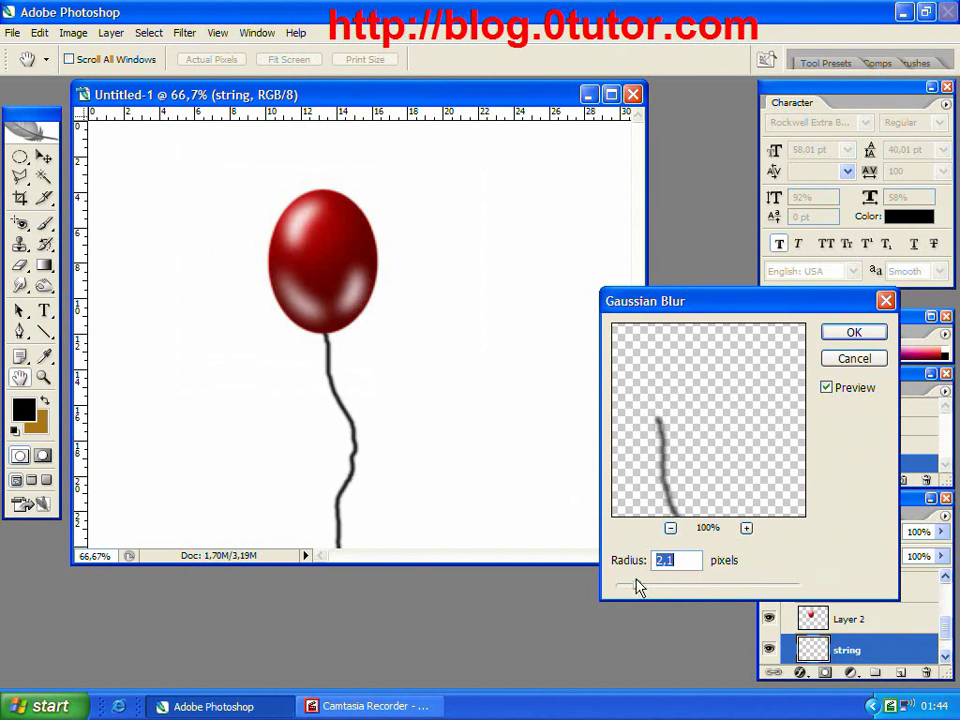
{"action": "left_click", "coordinate": [853, 332]}
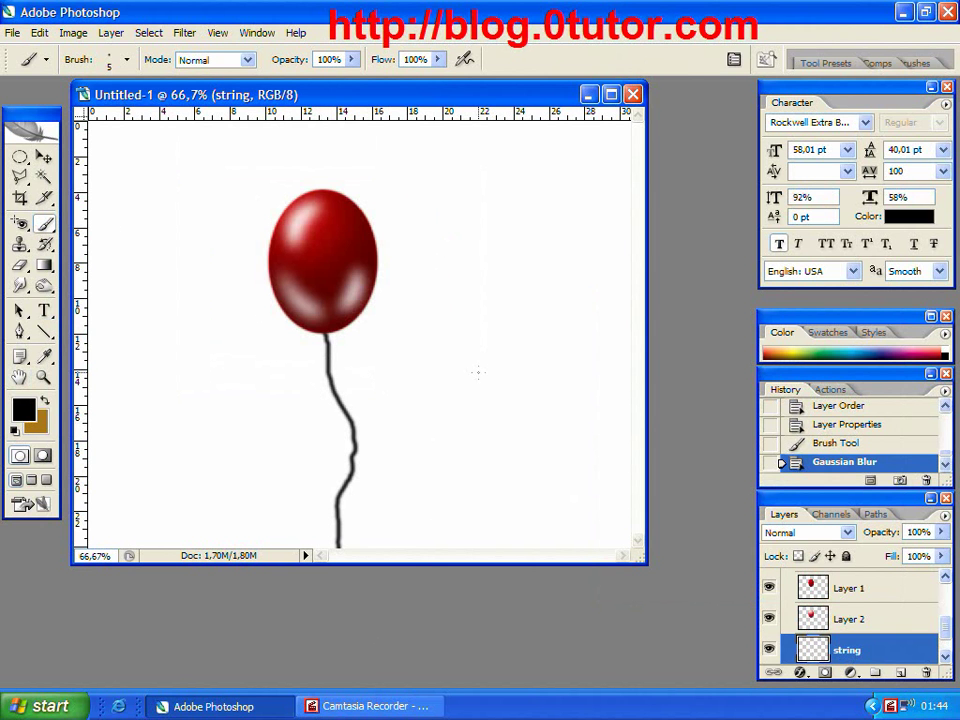
- Duplicate the collapsed baloon group and drag the copy right and slightly down
{"action": "left_click", "coordinate": [863, 588]}
{"action": "scroll", "coordinate": [915, 595], "scroll_direction": "up", "scroll_amount": 3}
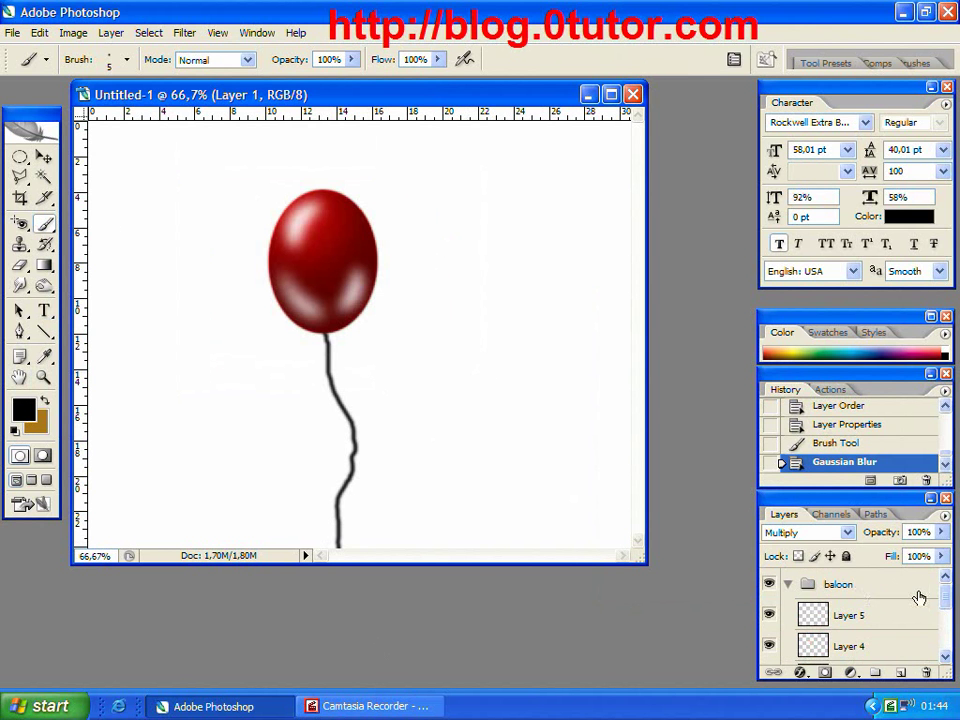
{"action": "left_click", "coordinate": [788, 584]}
{"action": "left_click", "coordinate": [840, 586]}
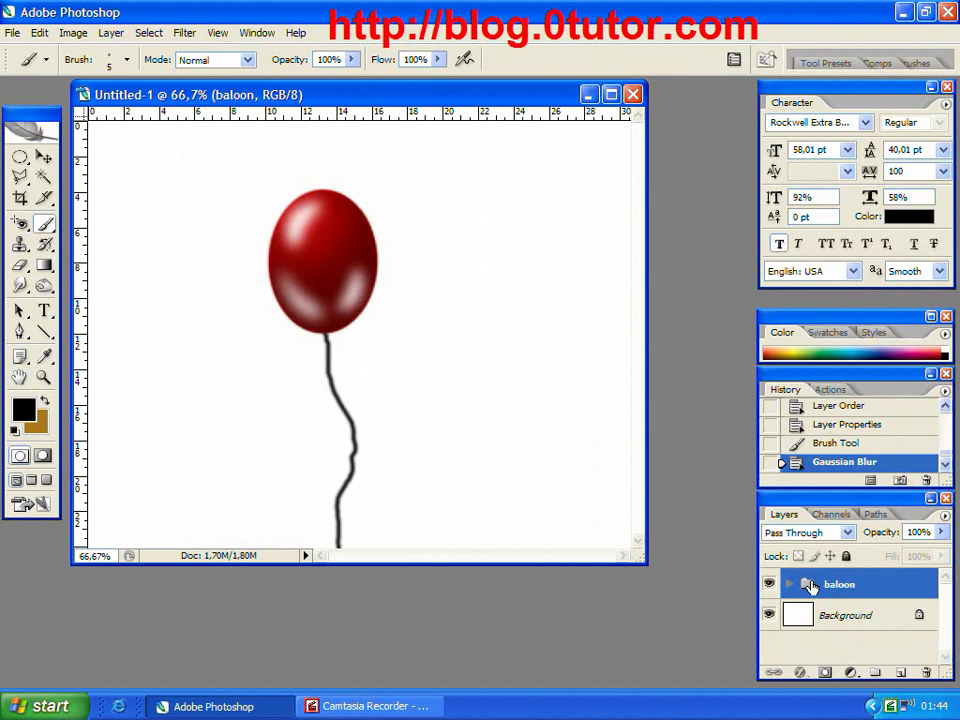
{"action": "left_click_drag", "start_coordinate": [810, 586], "coordinate": [900, 672]}
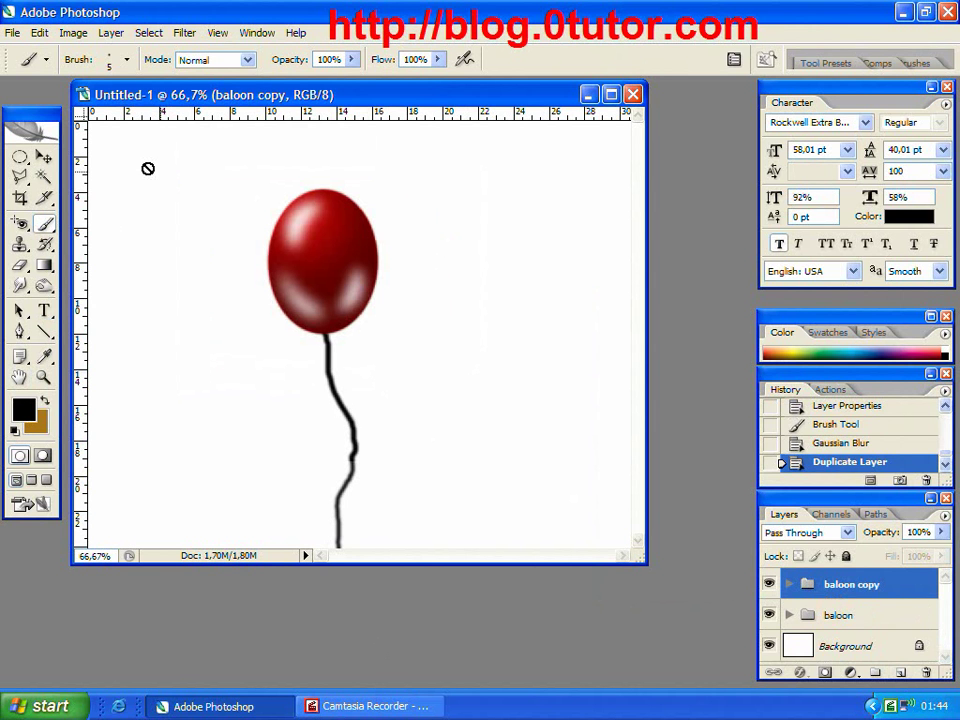
{"action": "left_click", "coordinate": [43, 158]}
{"action": "mouse_move", "coordinate": [354, 268]}
{"action": "left_mouse_down"}
{"action": "mouse_move", "coordinate": [413, 281]}
{"action": "mouse_move", "coordinate": [407, 297]}
{"action": "left_mouse_up"}
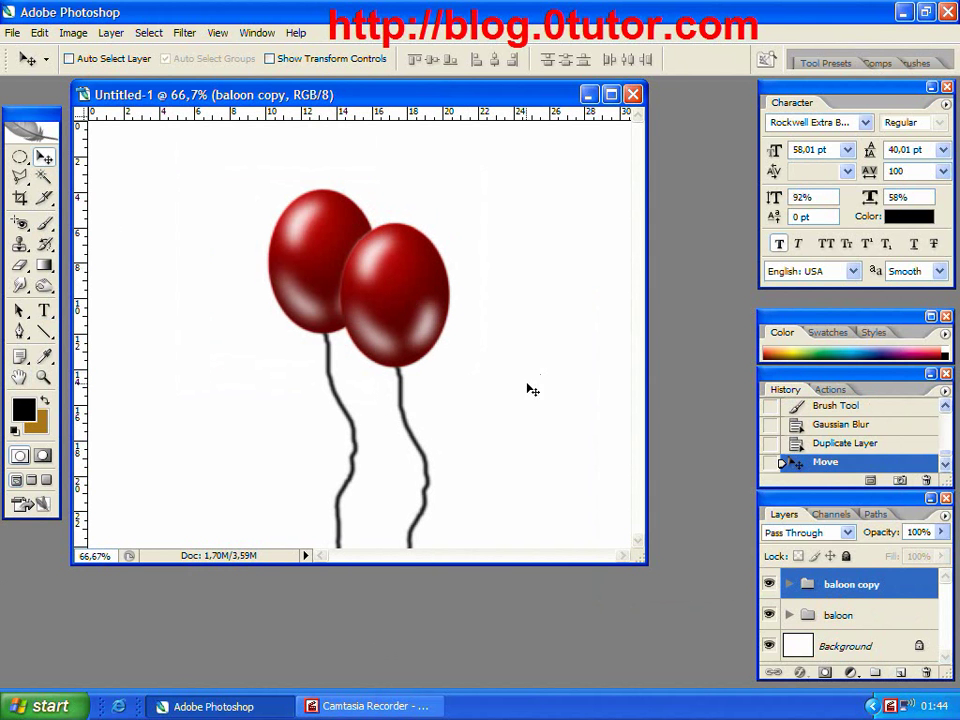
- Colorize Layer 1 copy green at hue 140 with raised saturation and lightness
{"action": "left_click", "coordinate": [790, 584]}
{"action": "scroll", "coordinate": [810, 626], "scroll_direction": "down", "scroll_amount": 2}
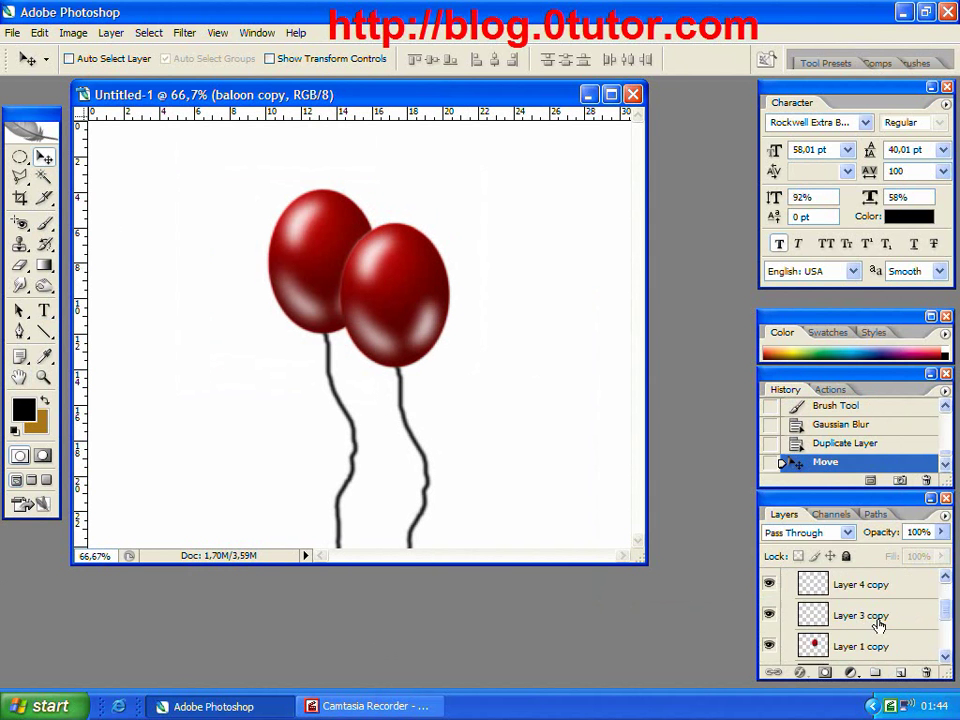
{"action": "scroll", "coordinate": [821, 626], "scroll_direction": "down", "scroll_amount": 1}
{"action": "left_click", "coordinate": [878, 620]}
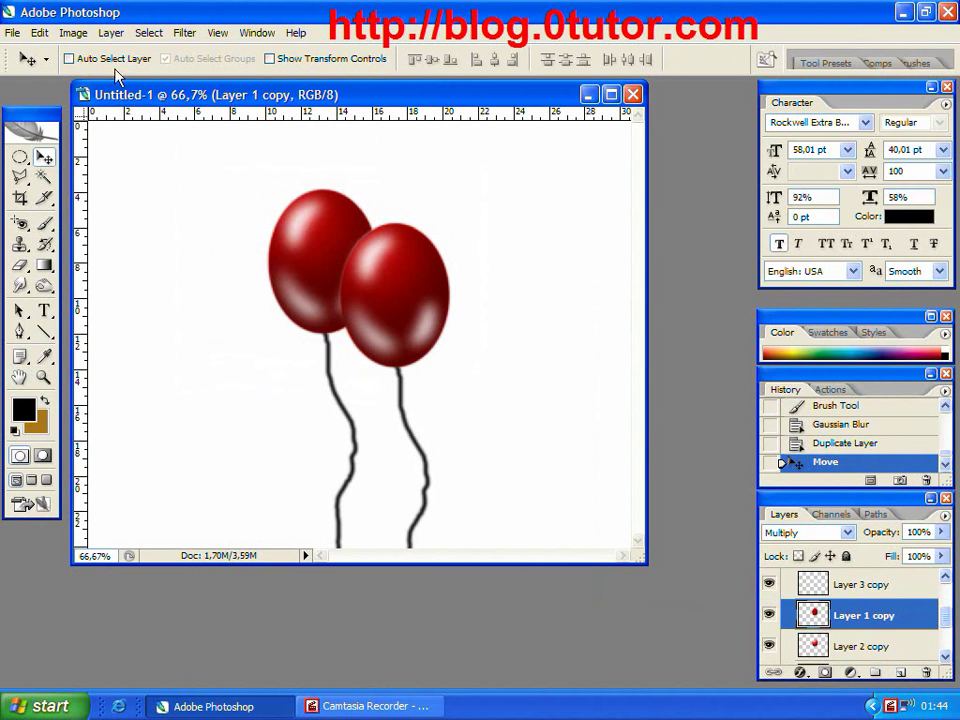
{"action": "left_click", "coordinate": [73, 32]}
{"action": "mouse_move", "coordinate": [99, 77]}
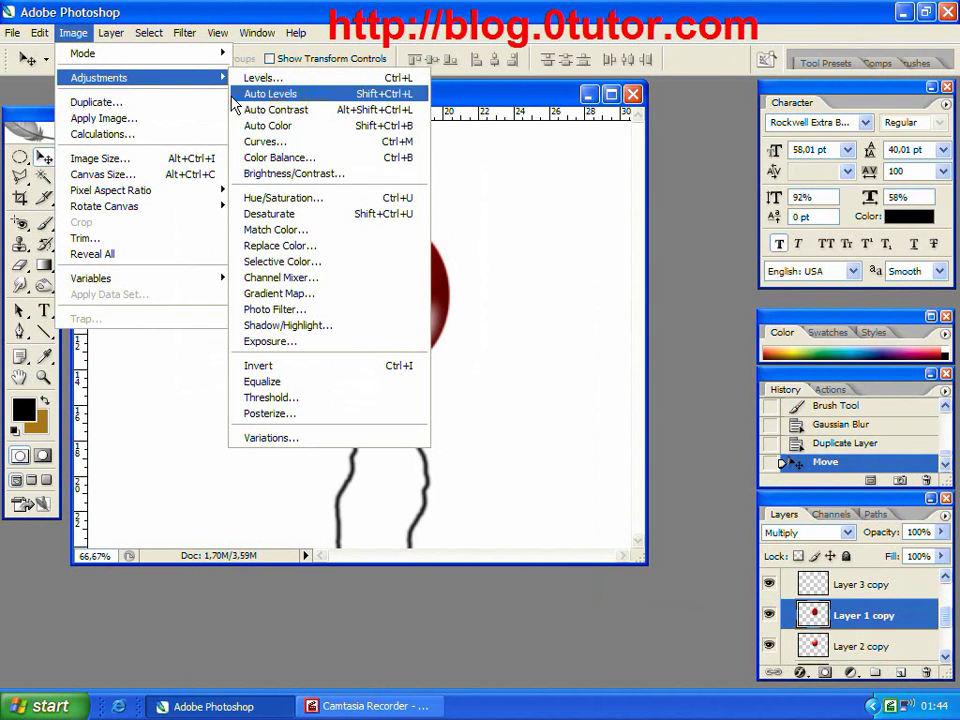
{"action": "left_click", "coordinate": [372, 199]}
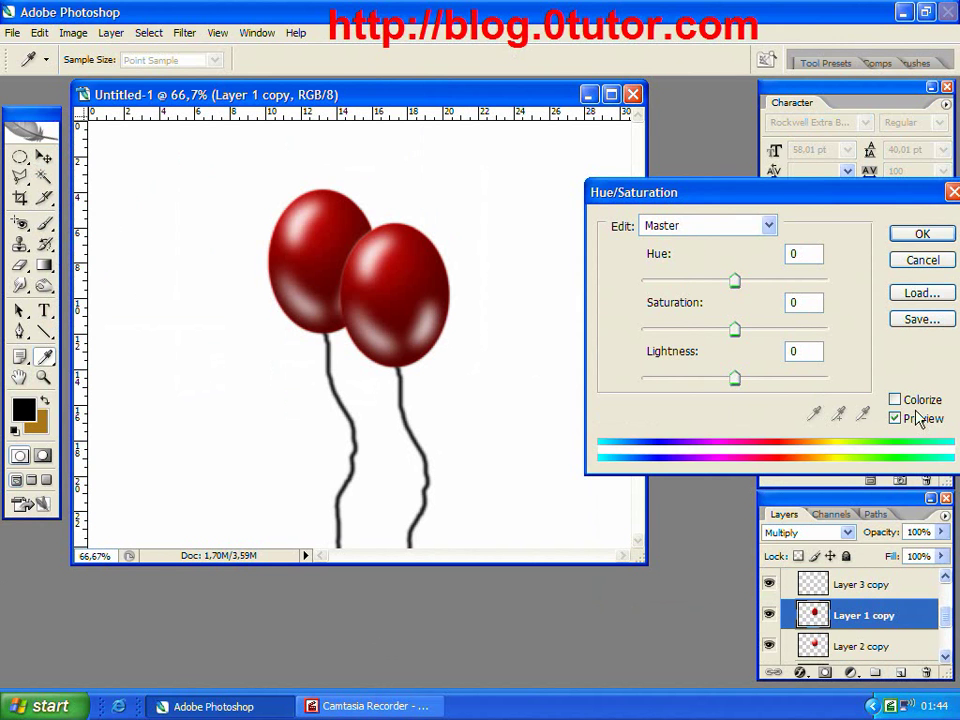
{"action": "left_click", "coordinate": [918, 400]}
{"action": "left_click_drag", "start_coordinate": [690, 330], "coordinate": [800, 330]}
{"action": "mouse_move", "coordinate": [737, 379]}
{"action": "left_mouse_down"}
{"action": "mouse_move", "coordinate": [714, 381]}
{"action": "mouse_move", "coordinate": [765, 380]}
{"action": "left_mouse_up"}
{"action": "left_click", "coordinate": [714, 281]}
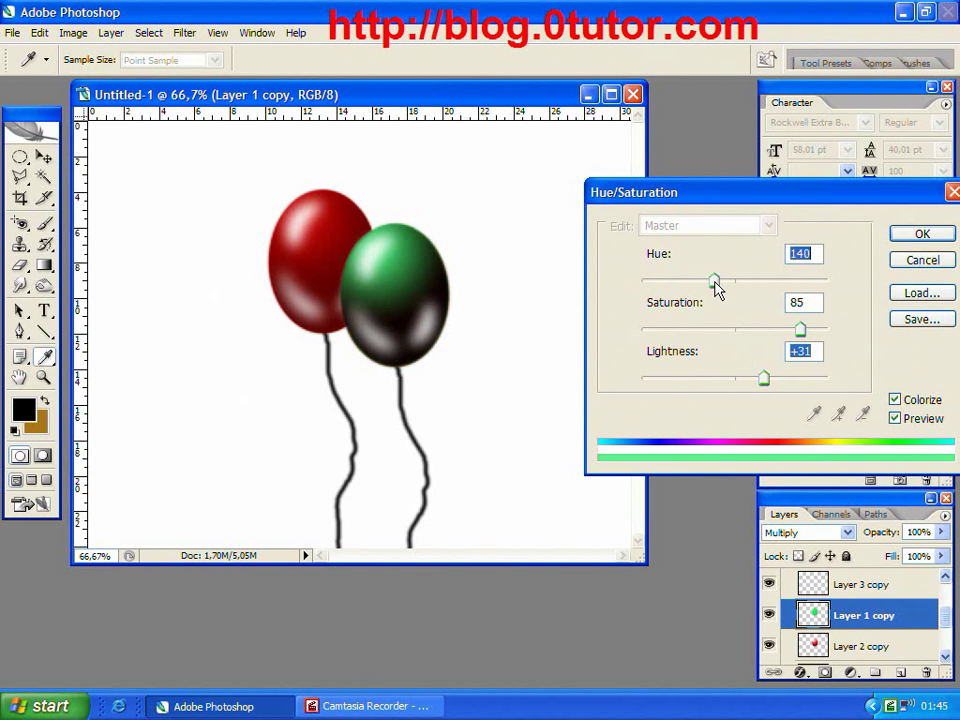
{"action": "left_click_drag", "start_coordinate": [716, 289], "coordinate": [710, 289]}
{"action": "left_click", "coordinate": [921, 234]}
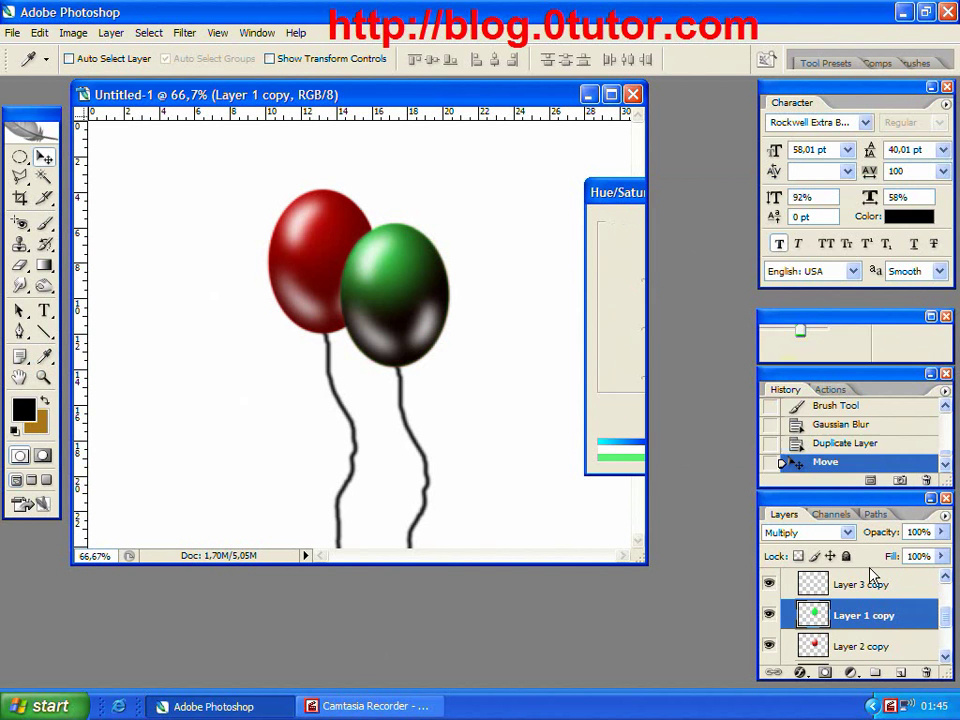
- Colorize Layer 2 copy with hue 77 and saturation 40
{"action": "left_click", "coordinate": [870, 647]}
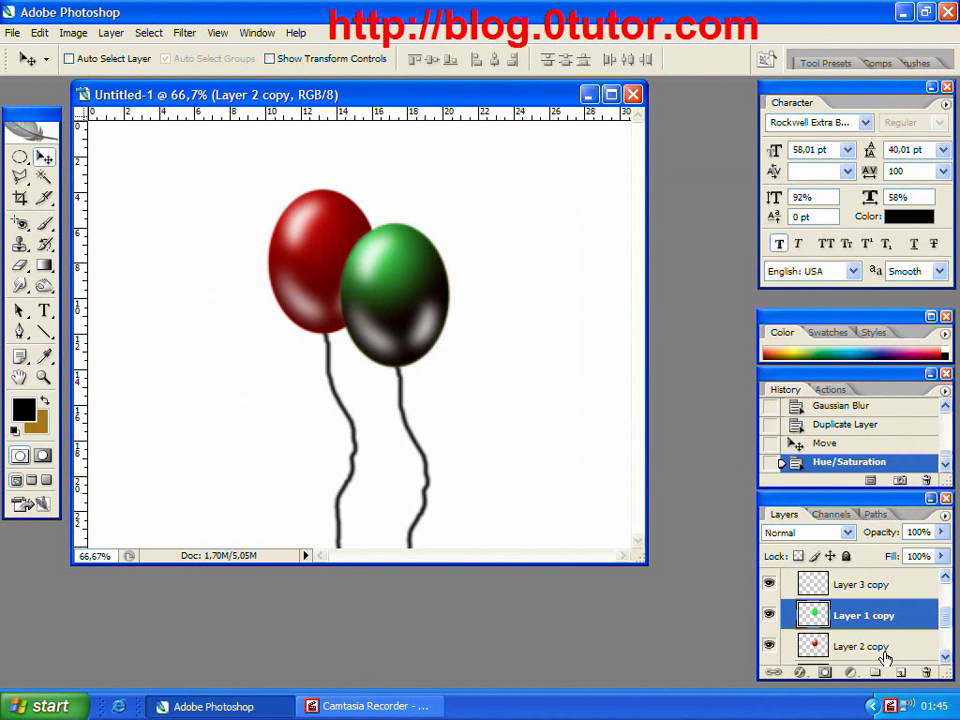
{"action": "left_click", "coordinate": [73, 32]}
{"action": "mouse_move", "coordinate": [145, 101]}
{"action": "left_click", "coordinate": [304, 197]}
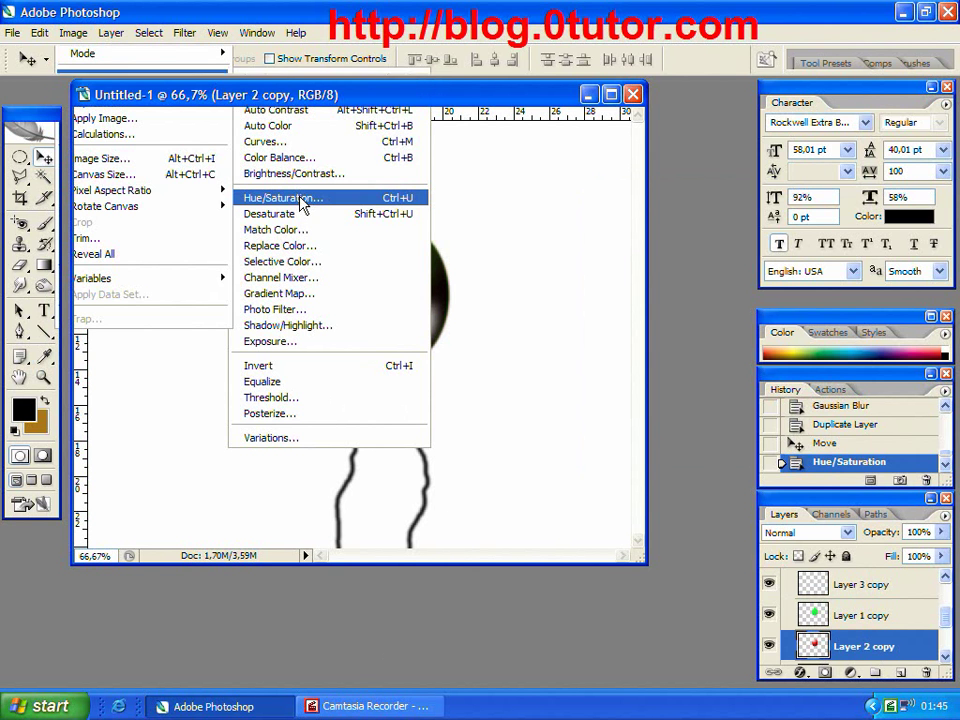
{"action": "left_click", "coordinate": [895, 400]}
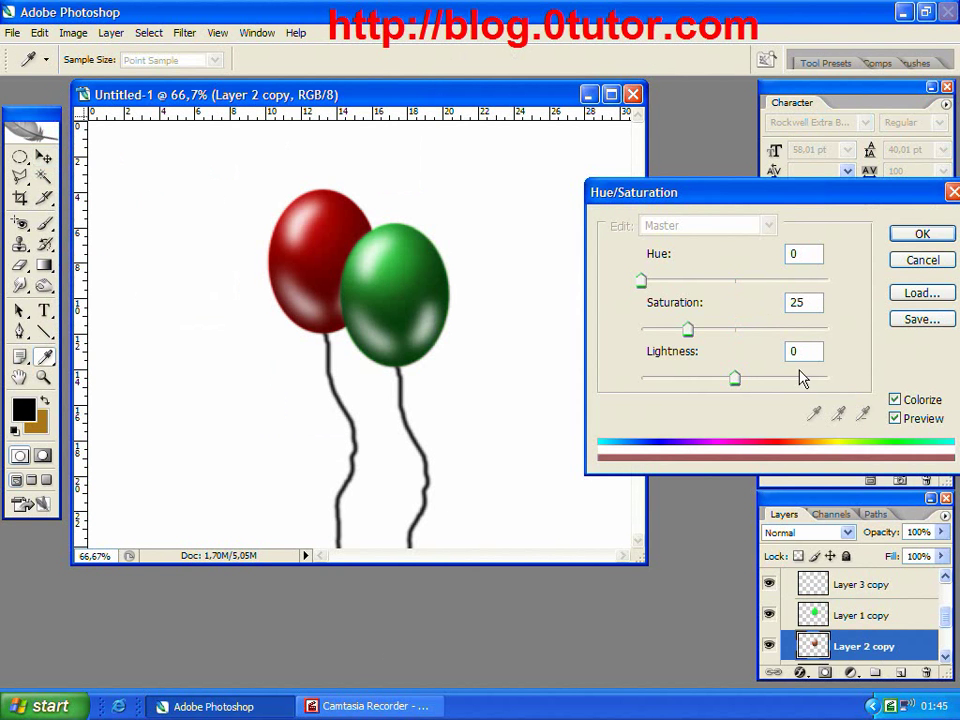
{"action": "left_click", "coordinate": [682, 282]}
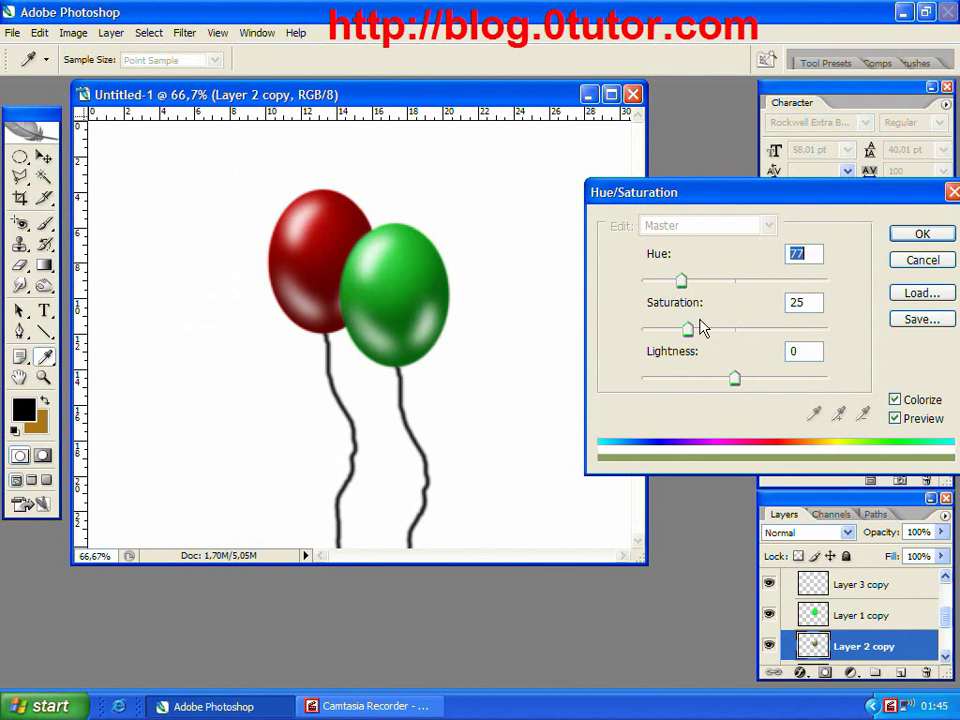
{"action": "left_click_drag", "start_coordinate": [688, 330], "coordinate": [716, 331]}
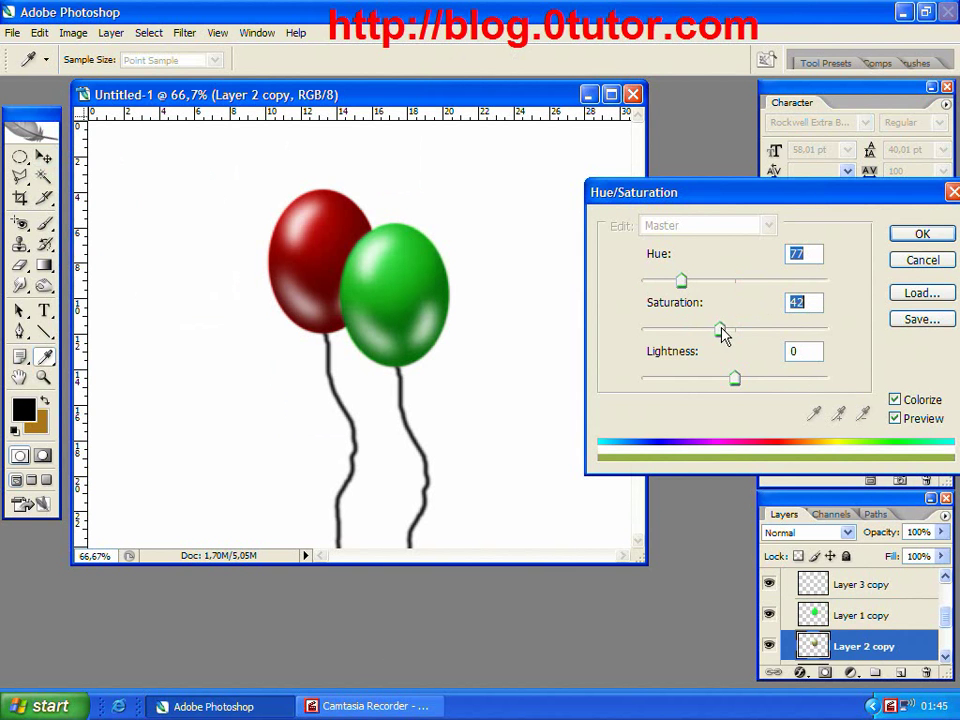
{"action": "left_click", "coordinate": [943, 232]}
- Duplicate the baloon copy group and move the new balloon next to the green one
{"action": "scroll", "coordinate": [875, 597], "scroll_direction": "up", "scroll_amount": 3}
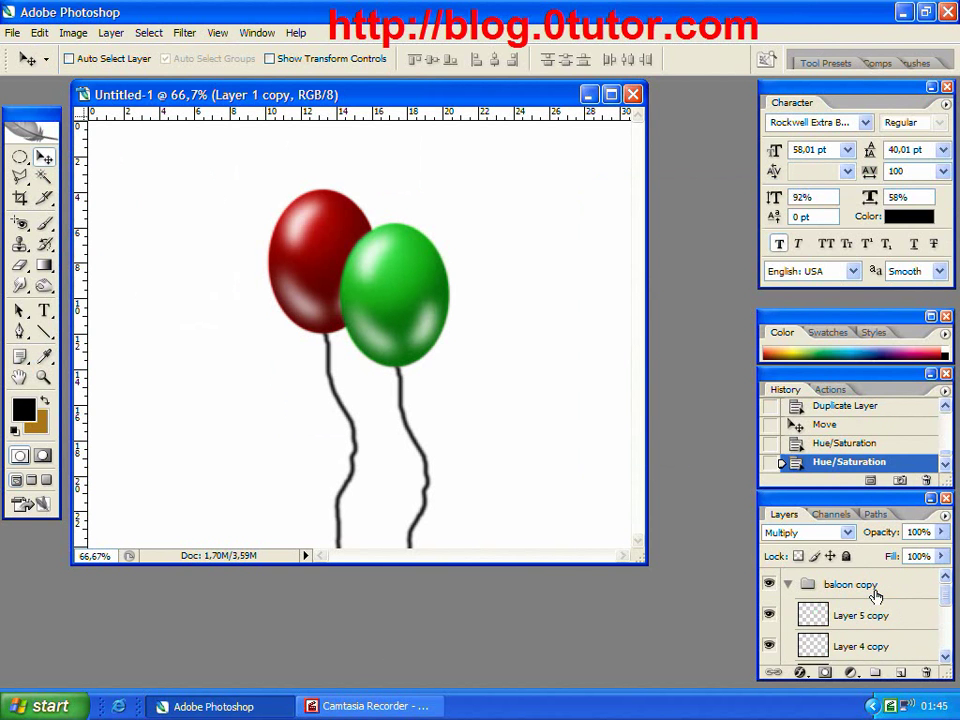
{"action": "left_click", "coordinate": [805, 585]}
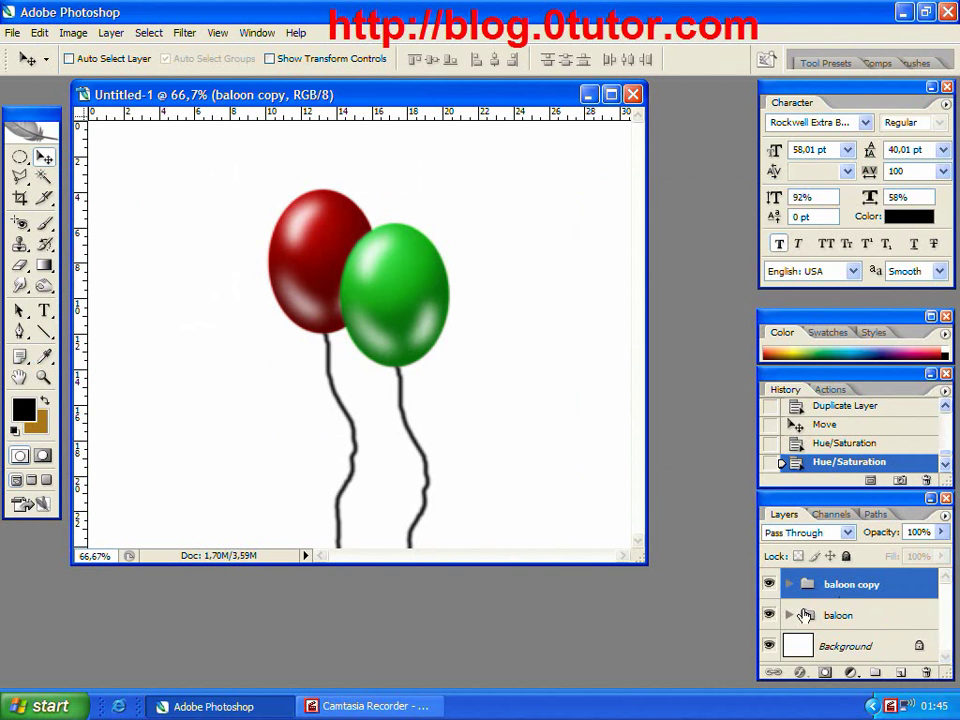
{"action": "left_click_drag", "start_coordinate": [845, 596], "coordinate": [904, 672]}
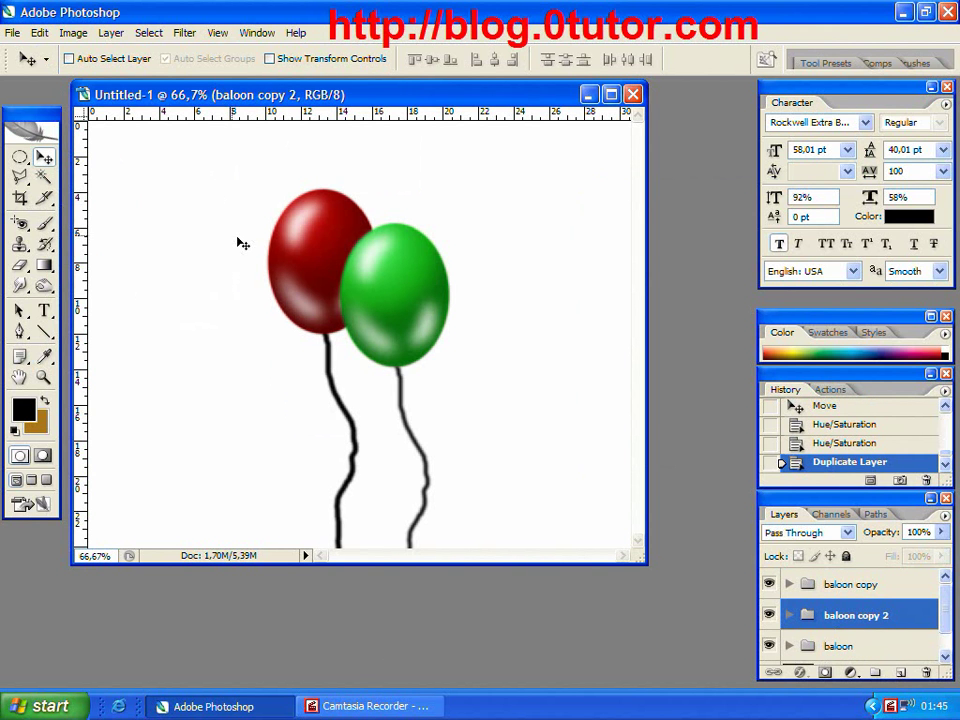
{"action": "mouse_move", "coordinate": [242, 243]}
{"action": "left_mouse_down"}
{"action": "mouse_move", "coordinate": [243, 302]}
{"action": "mouse_move", "coordinate": [281, 324]}
{"action": "left_mouse_up"}
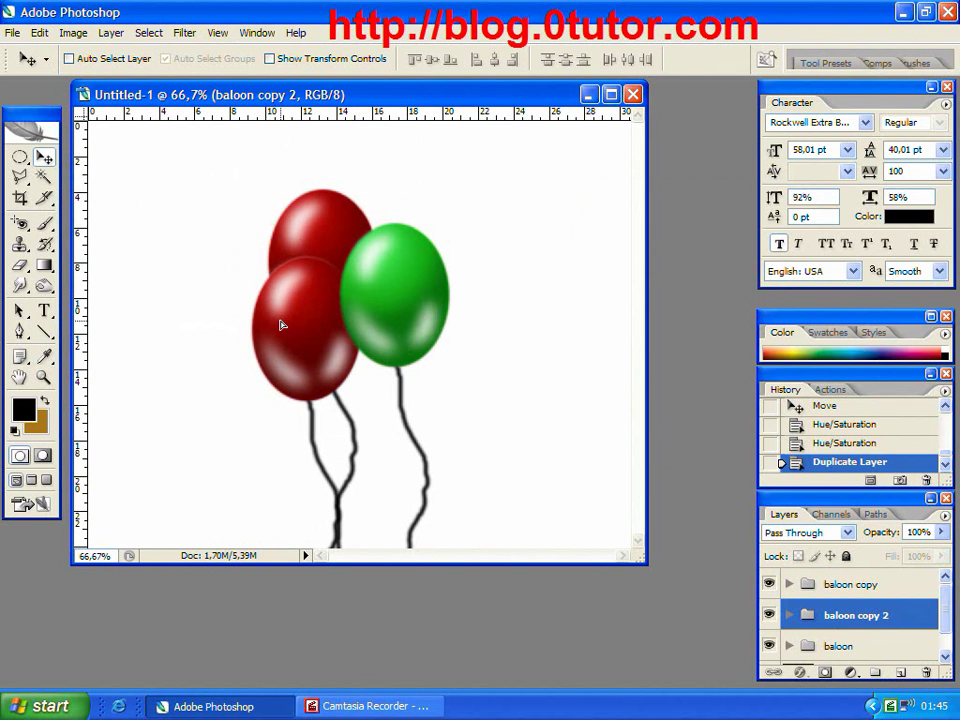
{"action": "left_click_drag", "start_coordinate": [281, 324], "coordinate": [311, 343]}
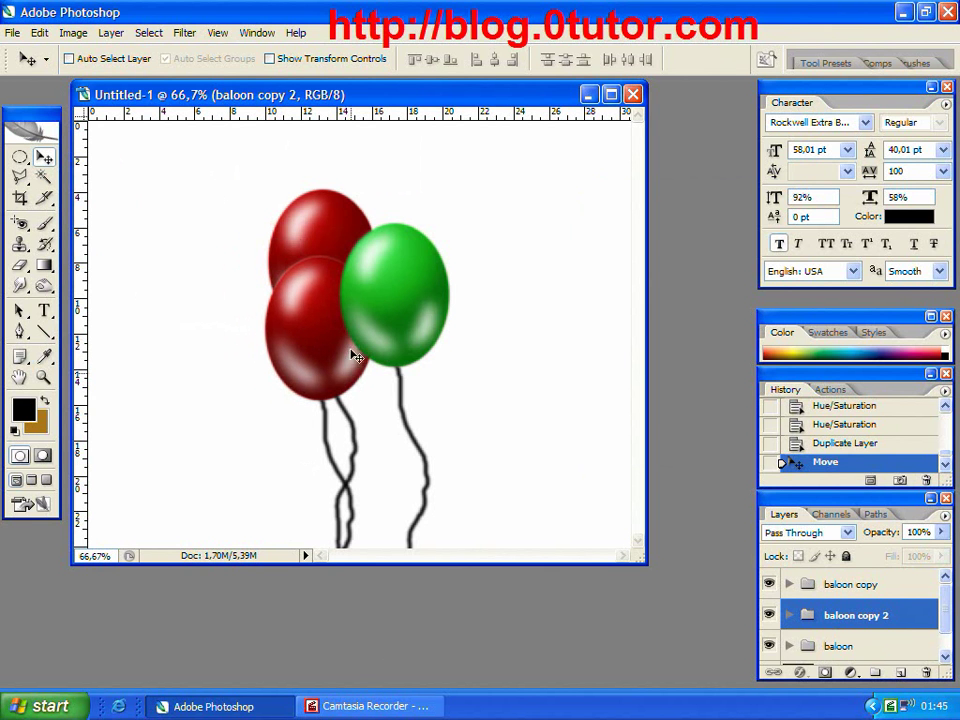
- Colorize Layer 1 copy 2, shifting its hue toward purple with lightness +8
{"action": "left_click", "coordinate": [789, 614]}
{"action": "scroll", "coordinate": [857, 639], "scroll_direction": "down", "scroll_amount": 3}
{"action": "scroll", "coordinate": [857, 639], "scroll_direction": "down", "scroll_amount": 1}
{"action": "scroll", "coordinate": [853, 645], "scroll_direction": "down", "scroll_amount": 1}
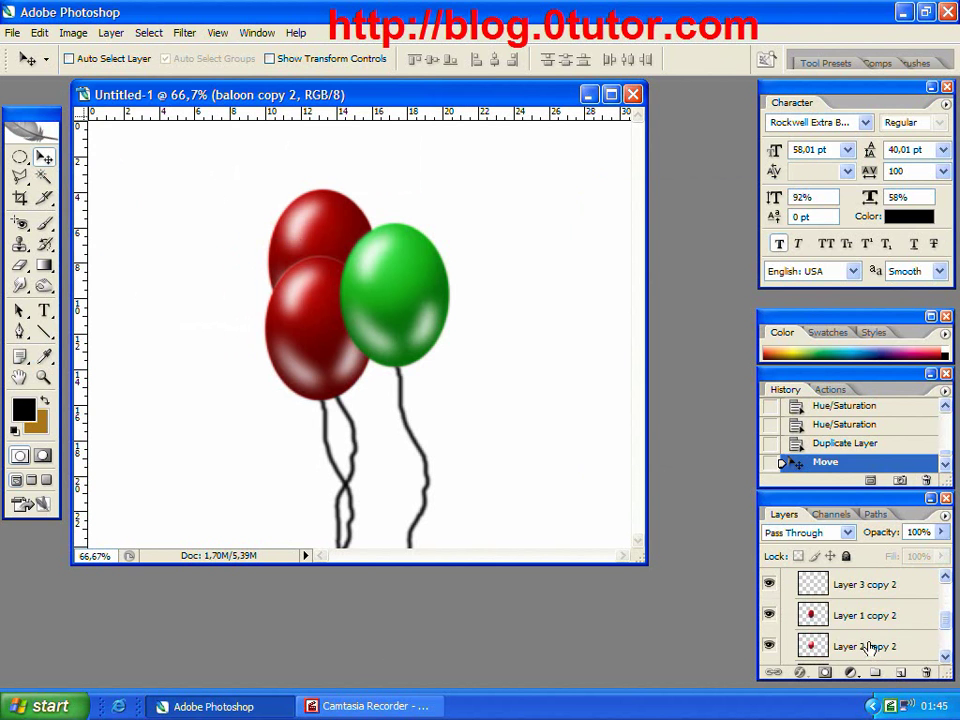
{"action": "left_click", "coordinate": [866, 615]}
{"action": "left_click", "coordinate": [73, 32]}
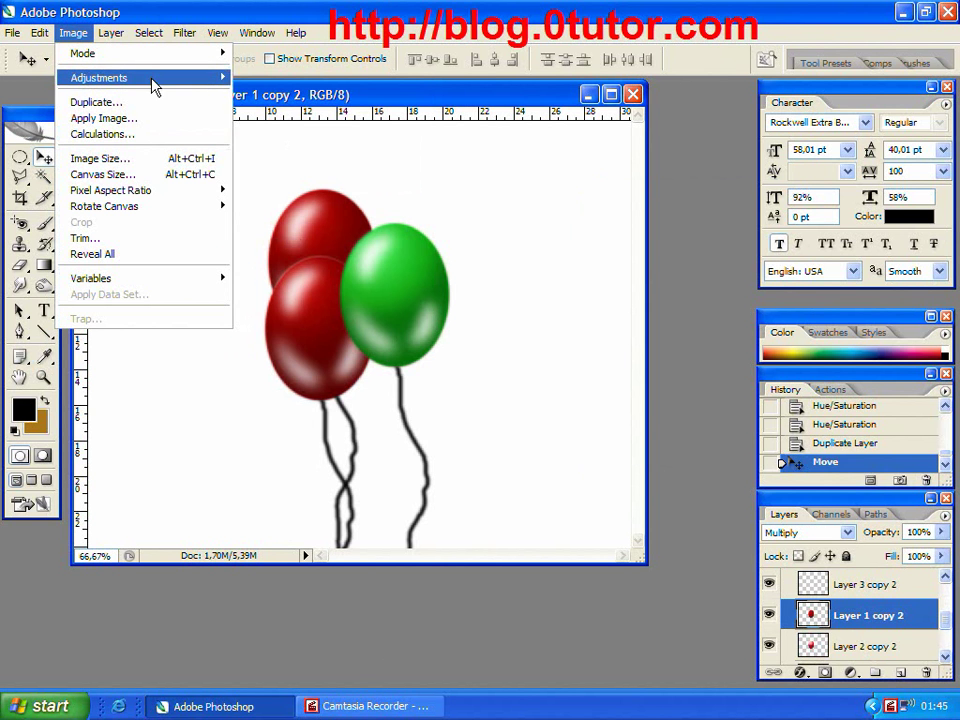
{"action": "mouse_move", "coordinate": [99, 78]}
{"action": "left_click", "coordinate": [336, 198]}
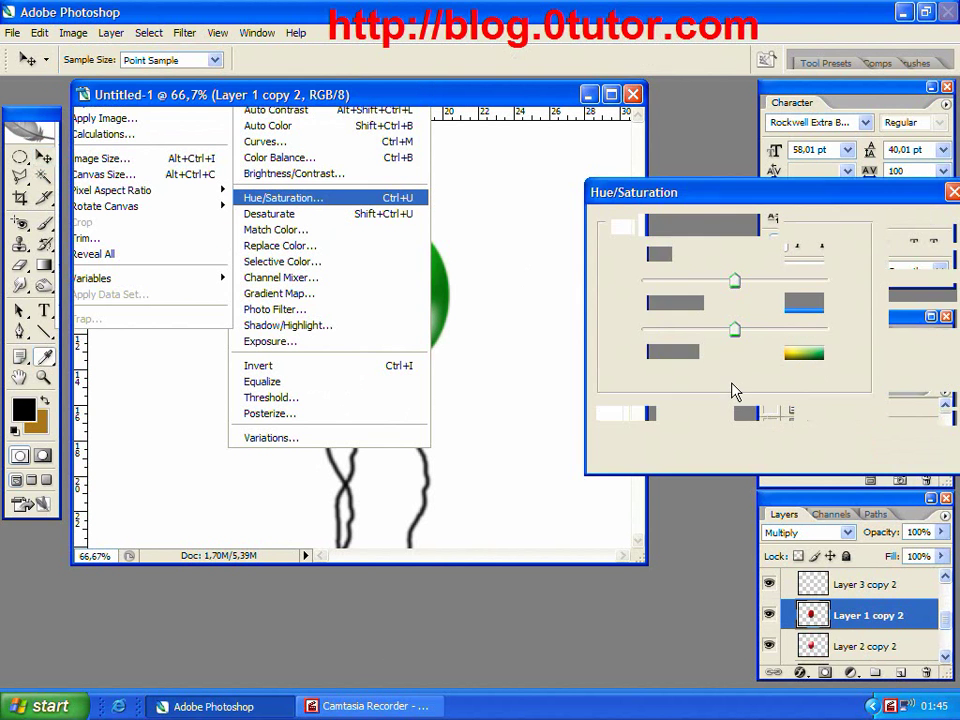
{"action": "left_click", "coordinate": [895, 399]}
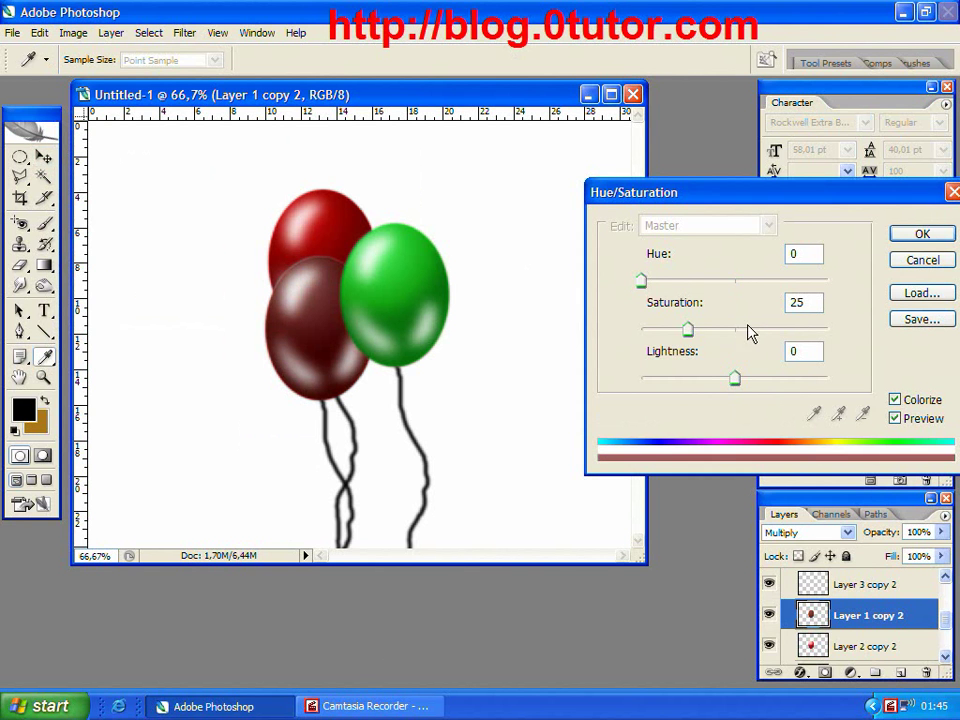
{"action": "left_click_drag", "start_coordinate": [752, 331], "coordinate": [772, 331]}
{"action": "left_click", "coordinate": [684, 281]}
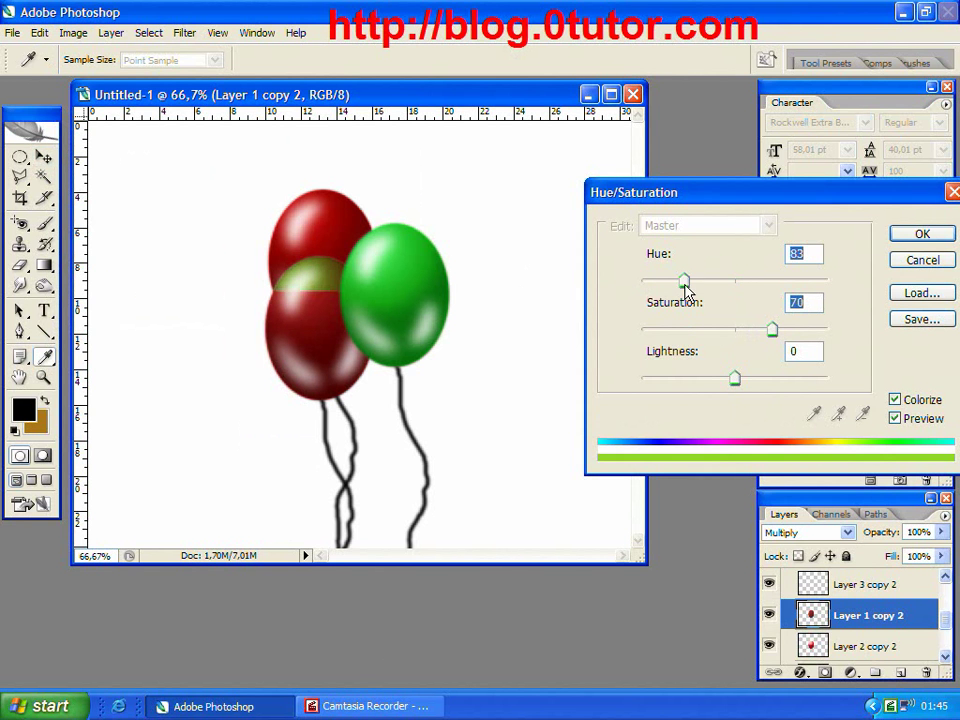
{"action": "left_click_drag", "start_coordinate": [684, 281], "coordinate": [777, 281]}
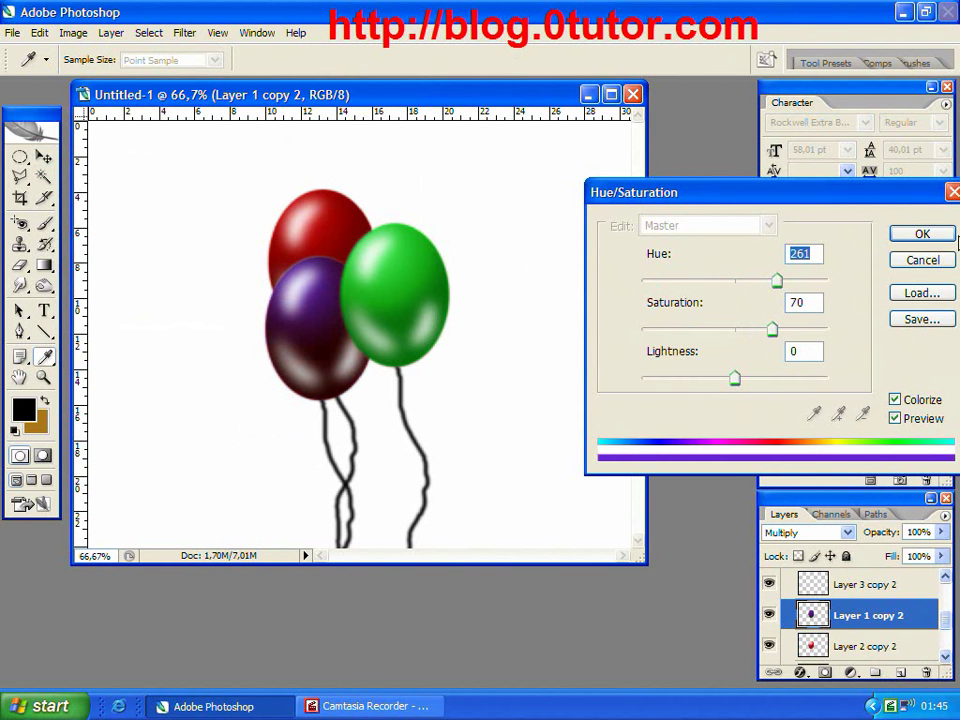
{"action": "left_click_drag", "start_coordinate": [735, 378], "coordinate": [742, 378]}
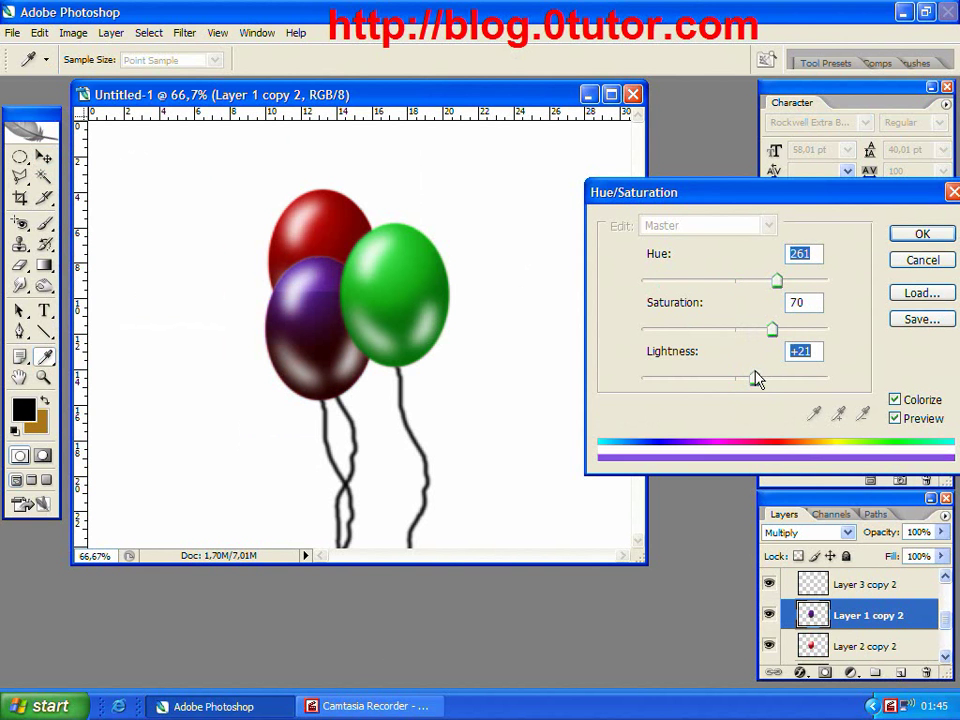
{"action": "left_click", "coordinate": [920, 234]}
- Colorize Layer 2 copy 2 blue with saturation 56
{"action": "left_click", "coordinate": [868, 646]}
{"action": "left_click", "coordinate": [73, 32]}
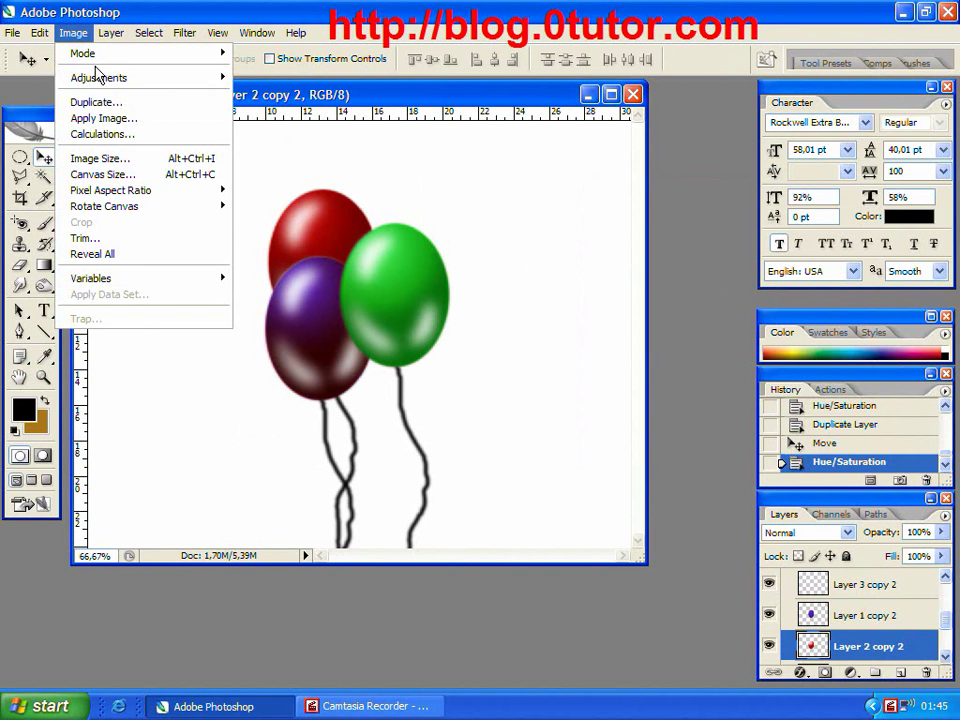
{"action": "mouse_move", "coordinate": [99, 77]}
{"action": "left_click", "coordinate": [317, 197]}
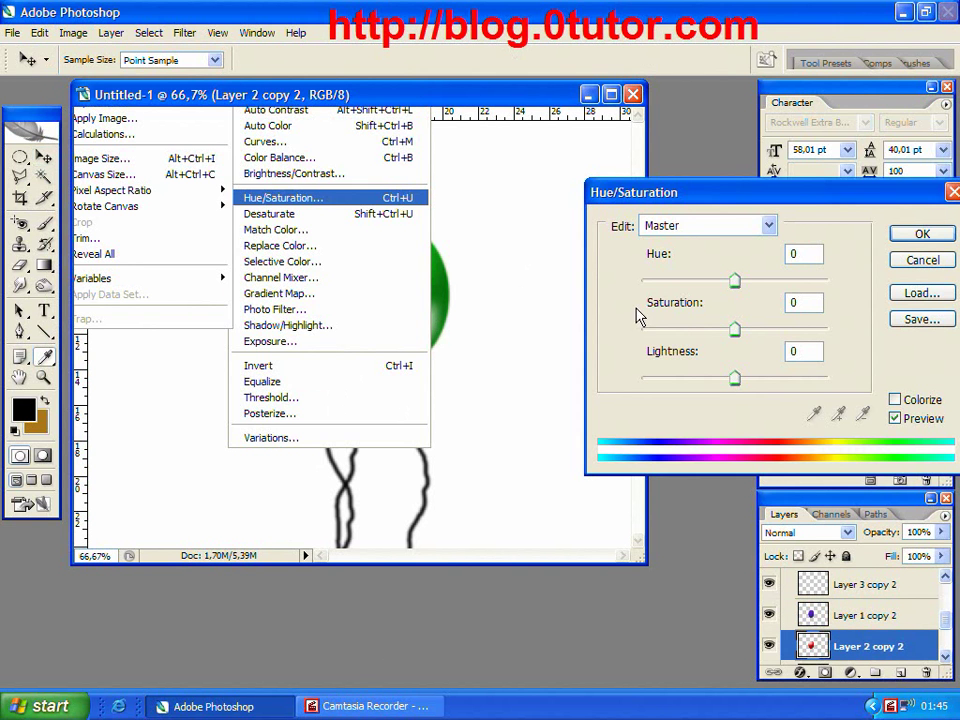
{"action": "left_click", "coordinate": [895, 399]}
{"action": "left_click_drag", "start_coordinate": [735, 328], "coordinate": [747, 330]}
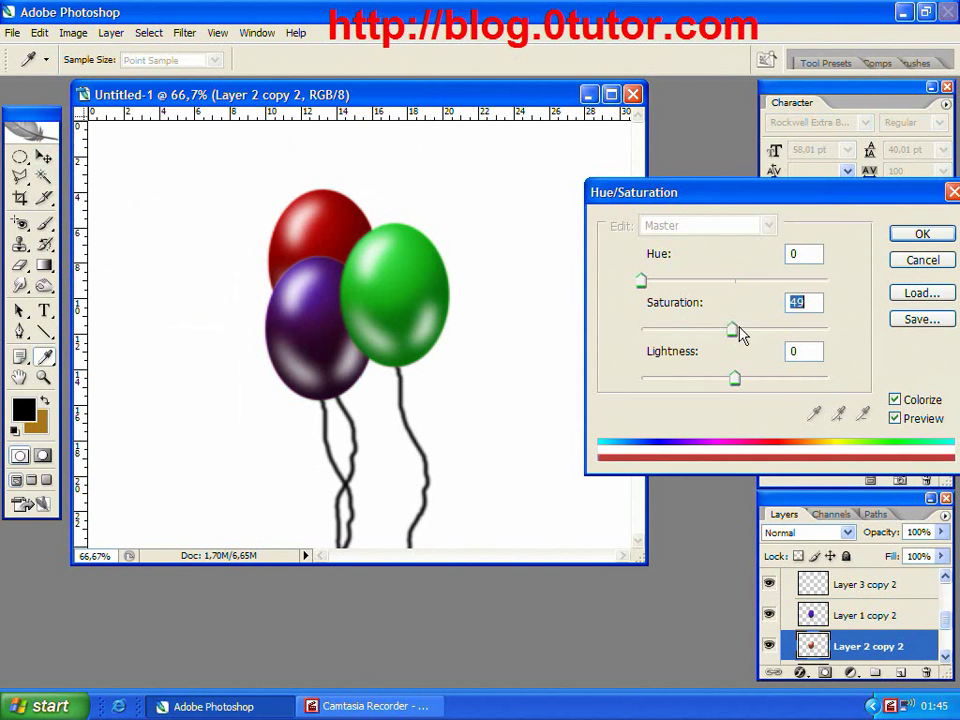
{"action": "left_click_drag", "start_coordinate": [641, 281], "coordinate": [728, 282]}
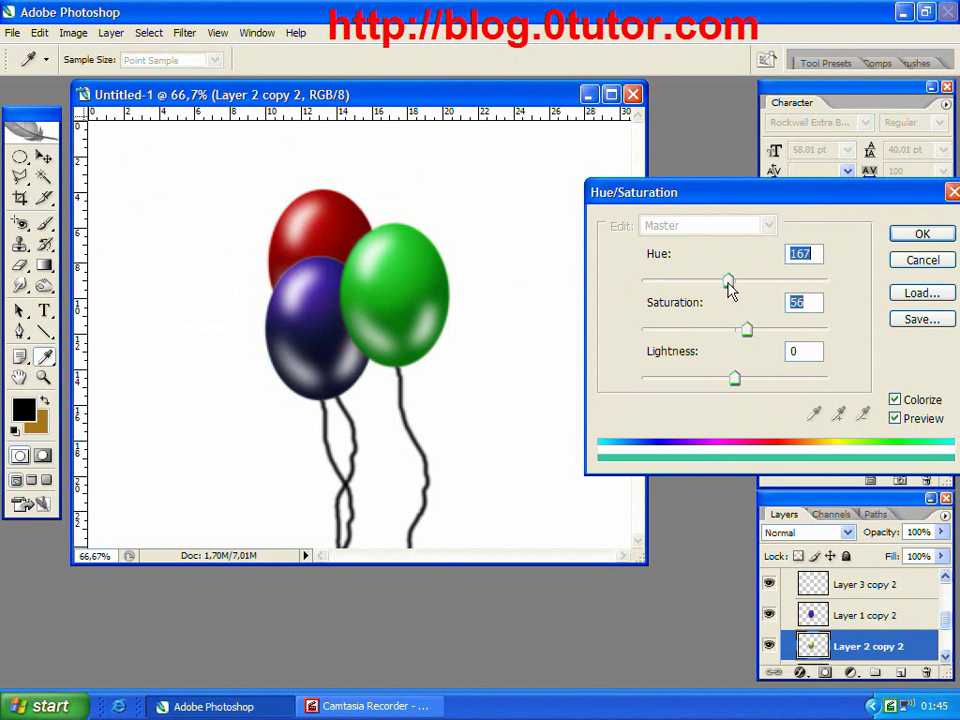
{"action": "left_click", "coordinate": [920, 236]}
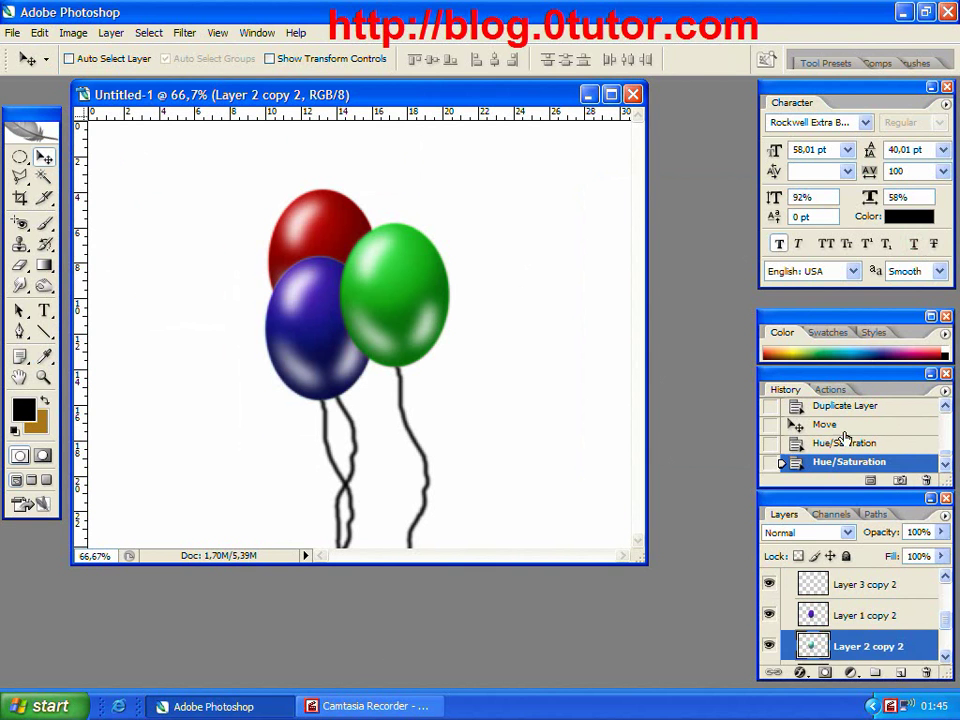
{"action": "left_click_drag", "start_coordinate": [952, 630], "coordinate": [950, 580]}
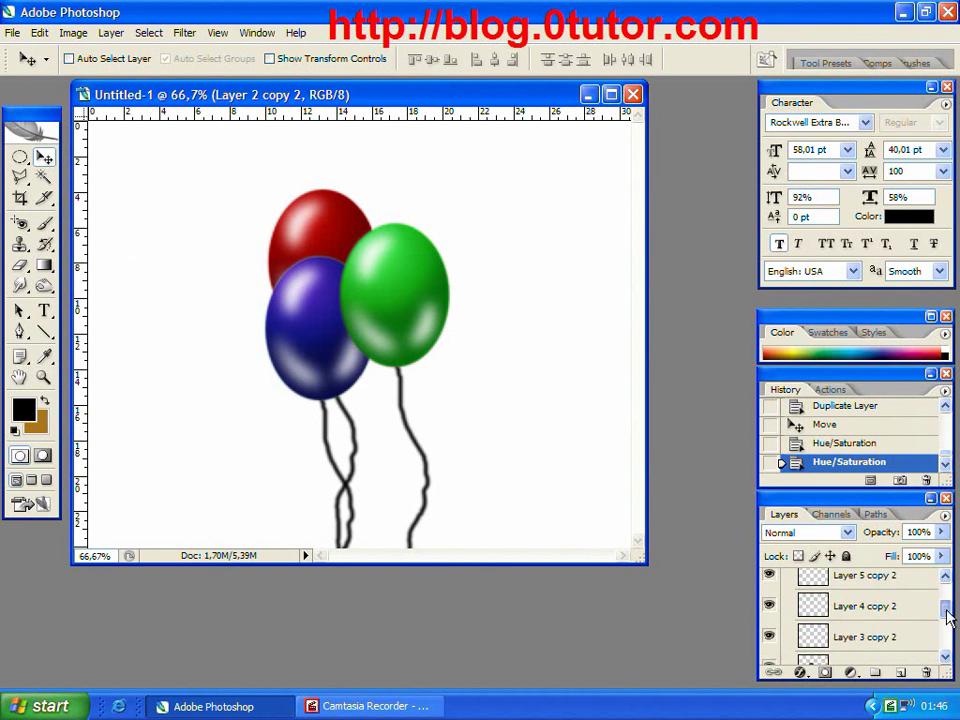
{"action": "left_click", "coordinate": [783, 618]}
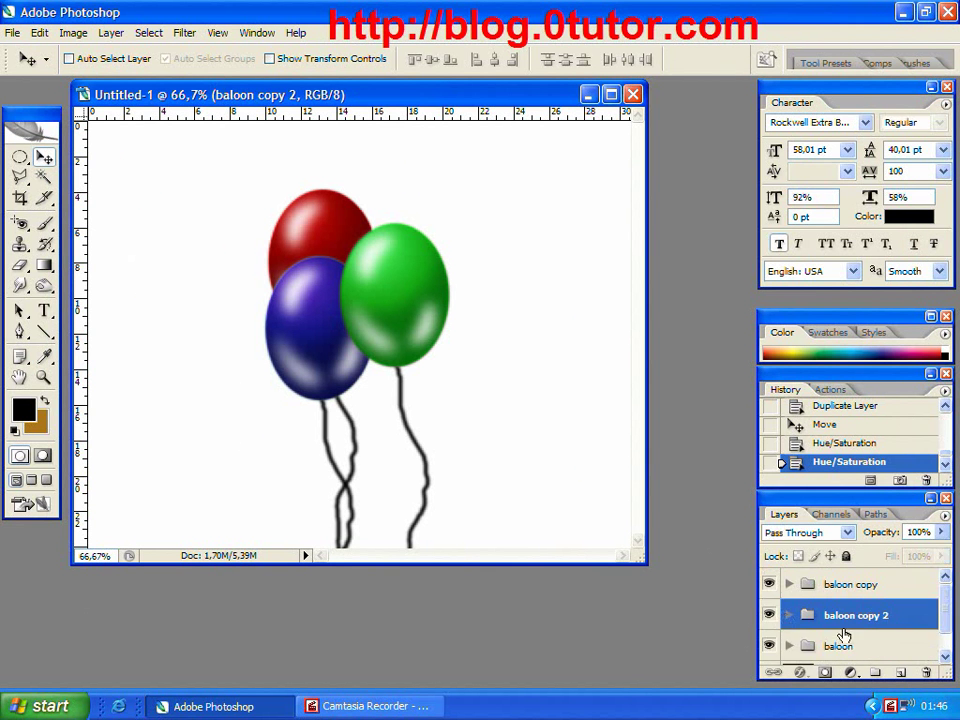
- Duplicate the balloon group as 'baloon copy 3' and move it to the cluster's left
{"action": "scroll", "coordinate": [850, 628], "scroll_direction": "down", "scroll_amount": 1}
{"action": "left_click_drag", "start_coordinate": [902, 676], "coordinate": [902, 676]}
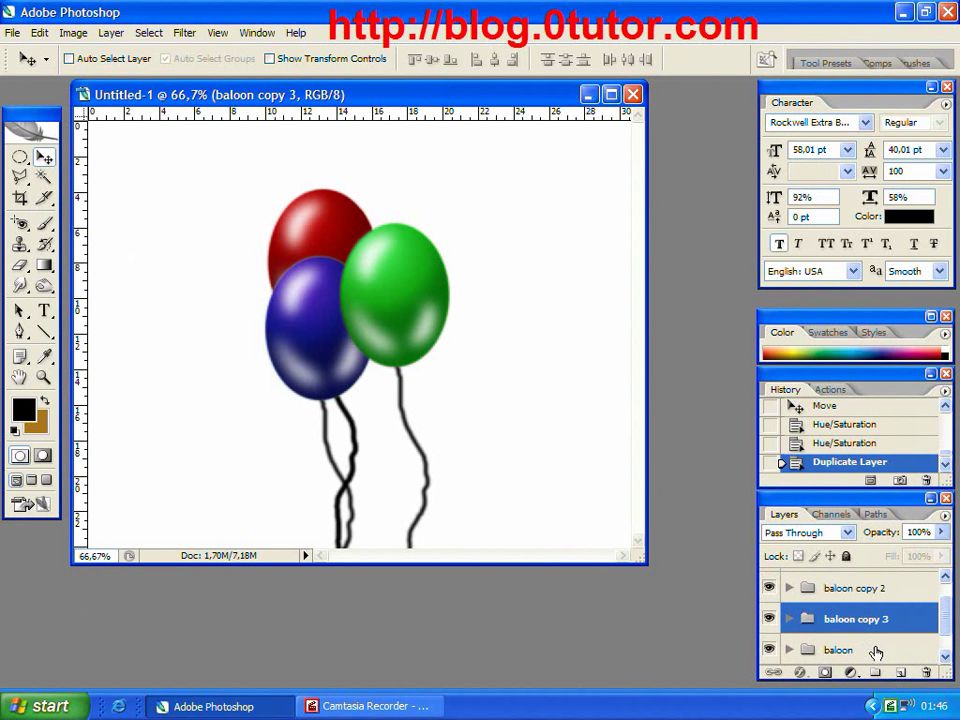
{"action": "left_click_drag", "start_coordinate": [350, 306], "coordinate": [277, 343]}
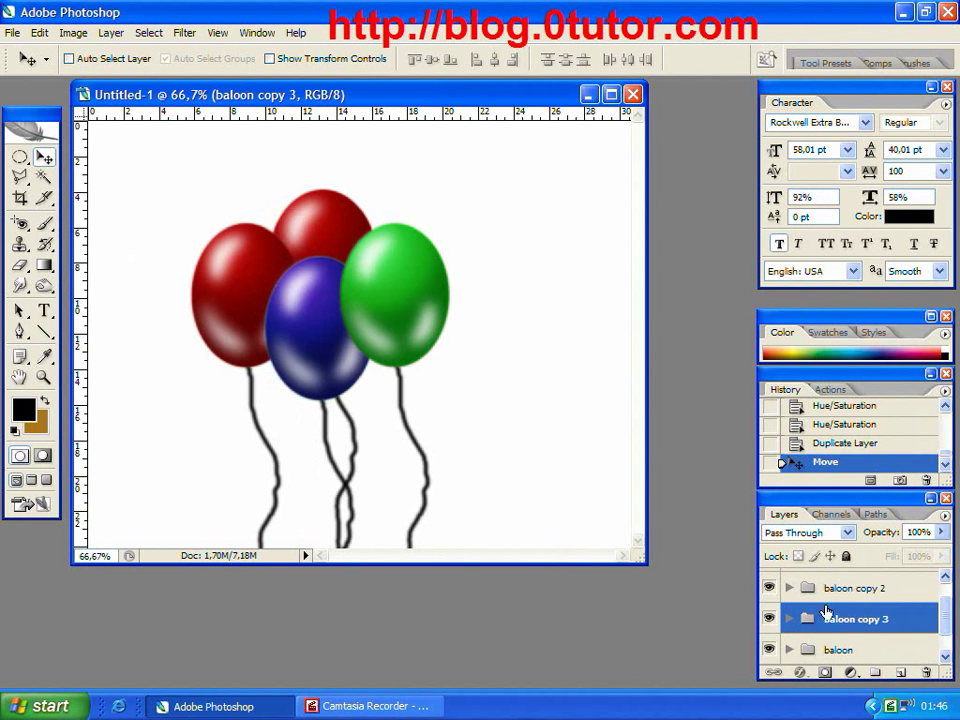
{"action": "left_click", "coordinate": [785, 620]}
{"action": "scroll", "coordinate": [800, 630], "scroll_direction": "down", "scroll_amount": 3}
- Colorize the balloon body layer Layer 1 copy 3 a saturated golden yellow with Hue/Saturation
{"action": "left_click", "coordinate": [857, 620]}
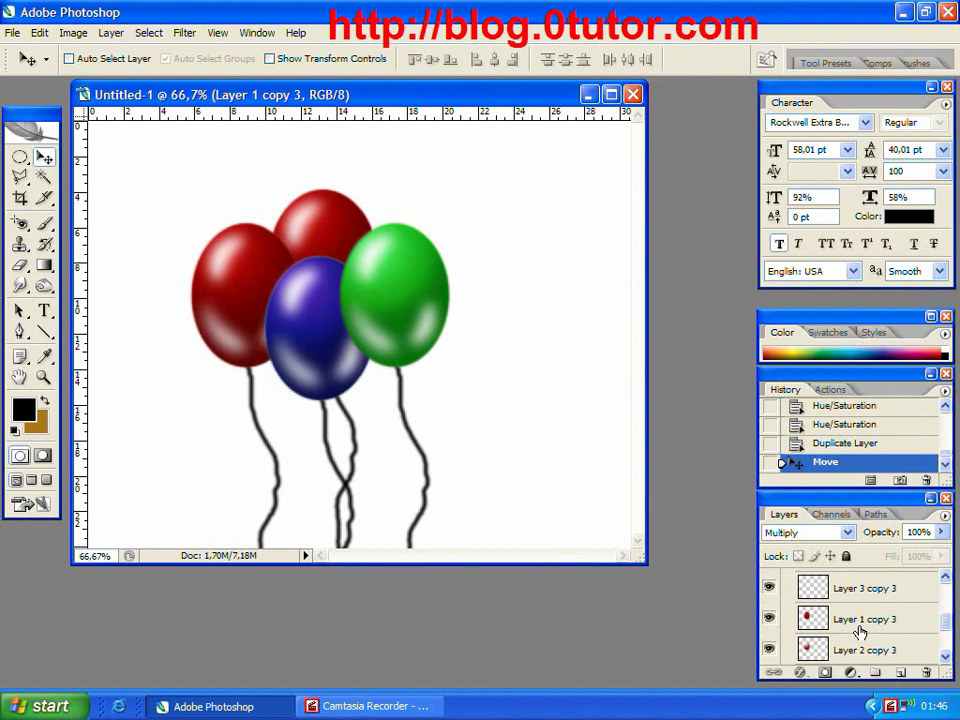
{"action": "left_click", "coordinate": [68, 36]}
{"action": "mouse_move", "coordinate": [98, 77]}
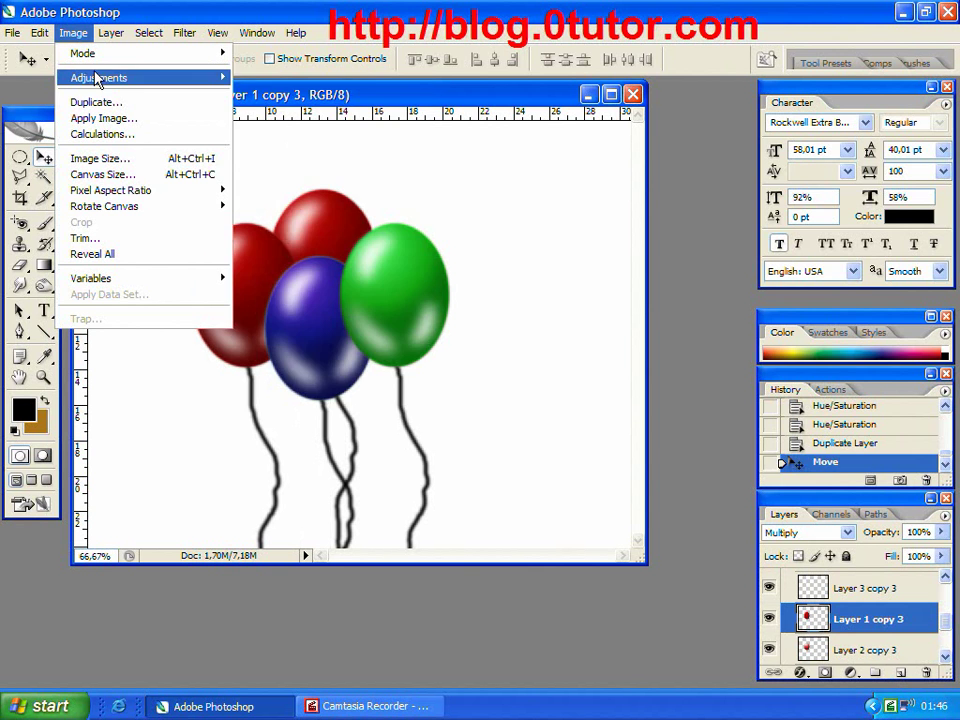
{"action": "left_click", "coordinate": [341, 198]}
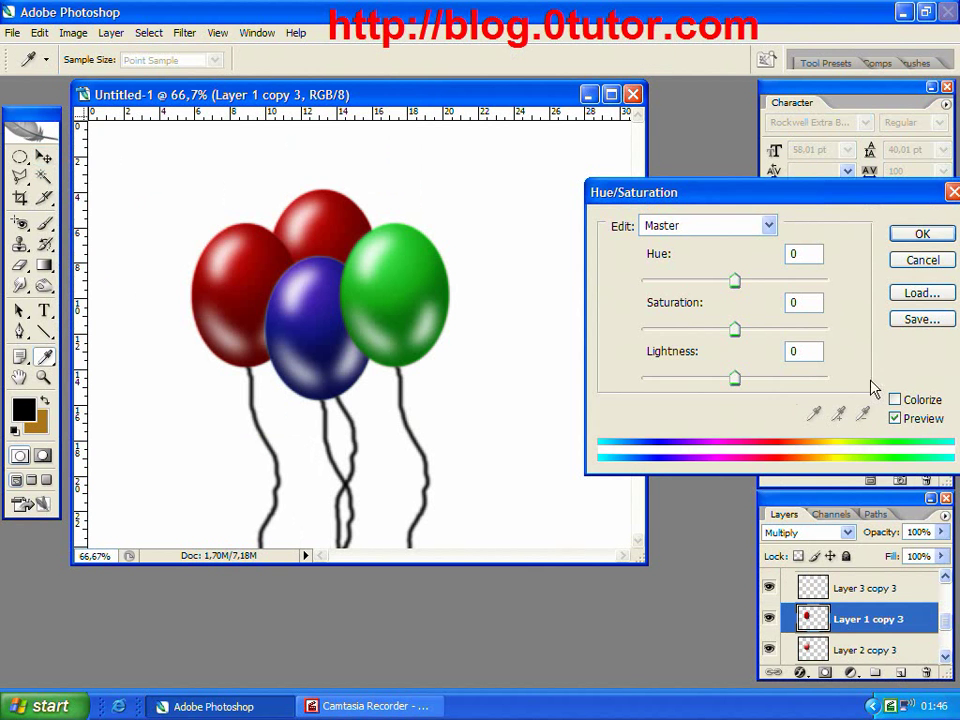
{"action": "left_click", "coordinate": [895, 399]}
{"action": "left_click_drag", "start_coordinate": [687, 329], "coordinate": [754, 330]}
{"action": "mouse_move", "coordinate": [641, 280]}
{"action": "left_mouse_down"}
{"action": "mouse_move", "coordinate": [795, 283]}
{"action": "mouse_move", "coordinate": [624, 283]}
{"action": "mouse_move", "coordinate": [690, 281]}
{"action": "mouse_move", "coordinate": [667, 283]}
{"action": "left_mouse_up"}
{"action": "left_click_drag", "start_coordinate": [753, 329], "coordinate": [850, 336]}
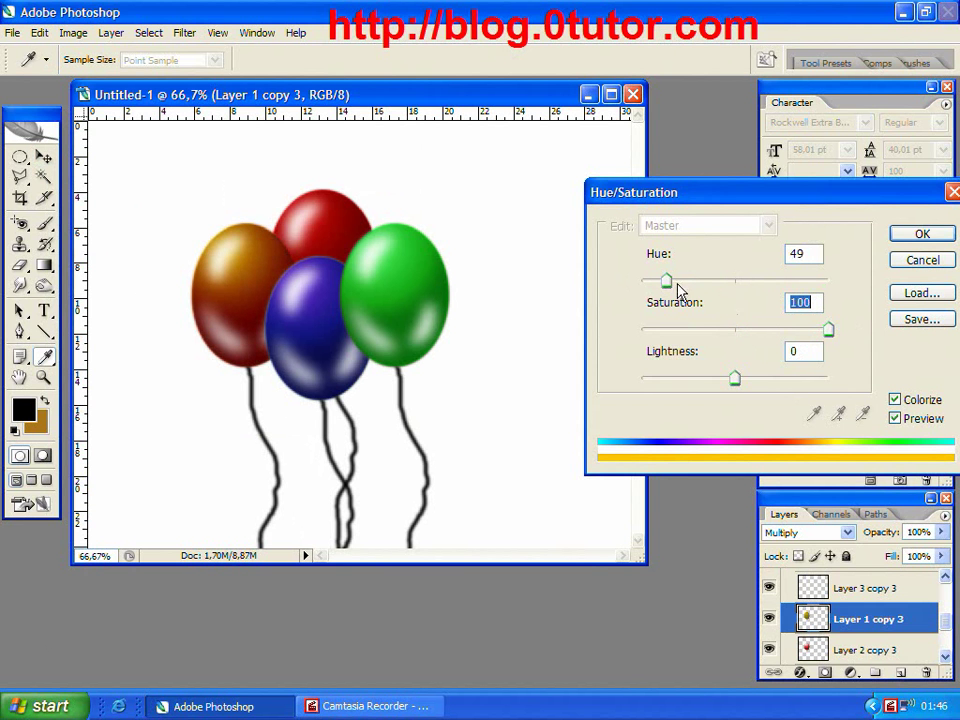
{"action": "mouse_move", "coordinate": [676, 284]}
{"action": "left_mouse_down"}
{"action": "mouse_move", "coordinate": [653, 283]}
{"action": "mouse_move", "coordinate": [680, 283]}
{"action": "mouse_move", "coordinate": [671, 285]}
{"action": "left_mouse_up"}
{"action": "mouse_move", "coordinate": [735, 379]}
{"action": "left_mouse_down"}
{"action": "mouse_move", "coordinate": [731, 386]}
{"action": "mouse_move", "coordinate": [756, 386]}
{"action": "left_mouse_up"}
{"action": "left_click", "coordinate": [918, 236]}
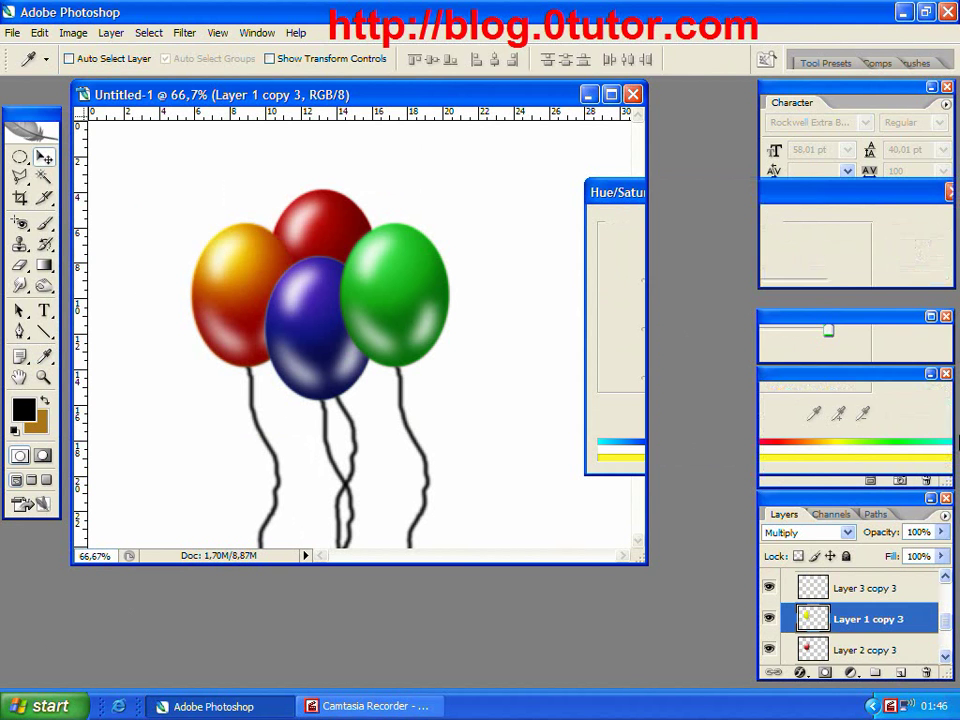
- Colorize Layer 2 copy 3 yellow with Hue/Saturation, around hue 49 and saturation 75
{"action": "left_click", "coordinate": [870, 651]}
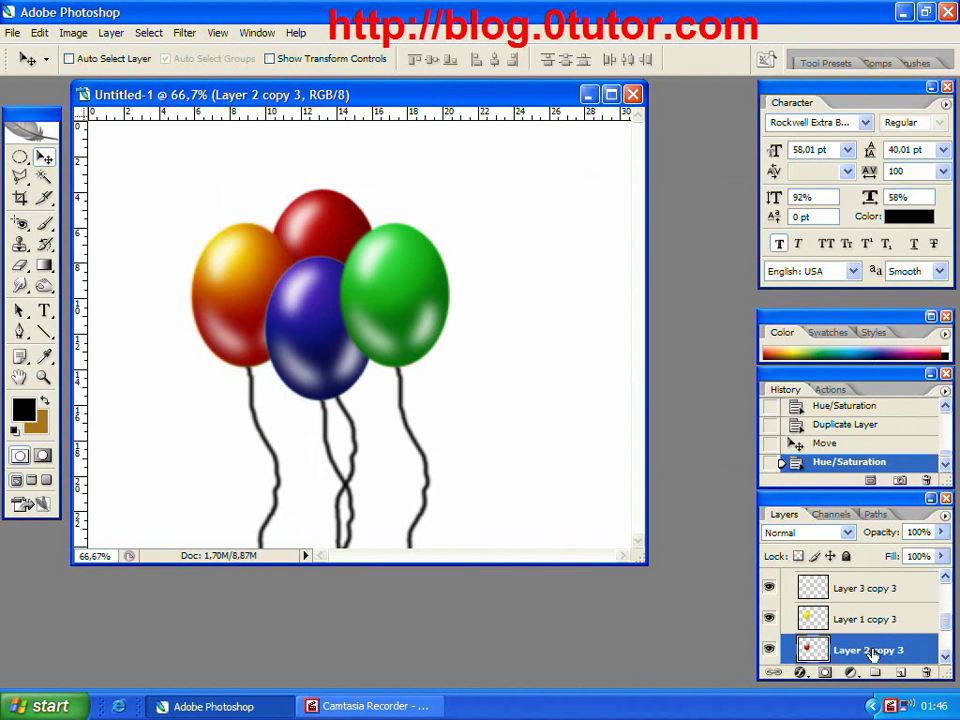
{"action": "left_click", "coordinate": [73, 33]}
{"action": "mouse_move", "coordinate": [150, 110]}
{"action": "left_click", "coordinate": [290, 197]}
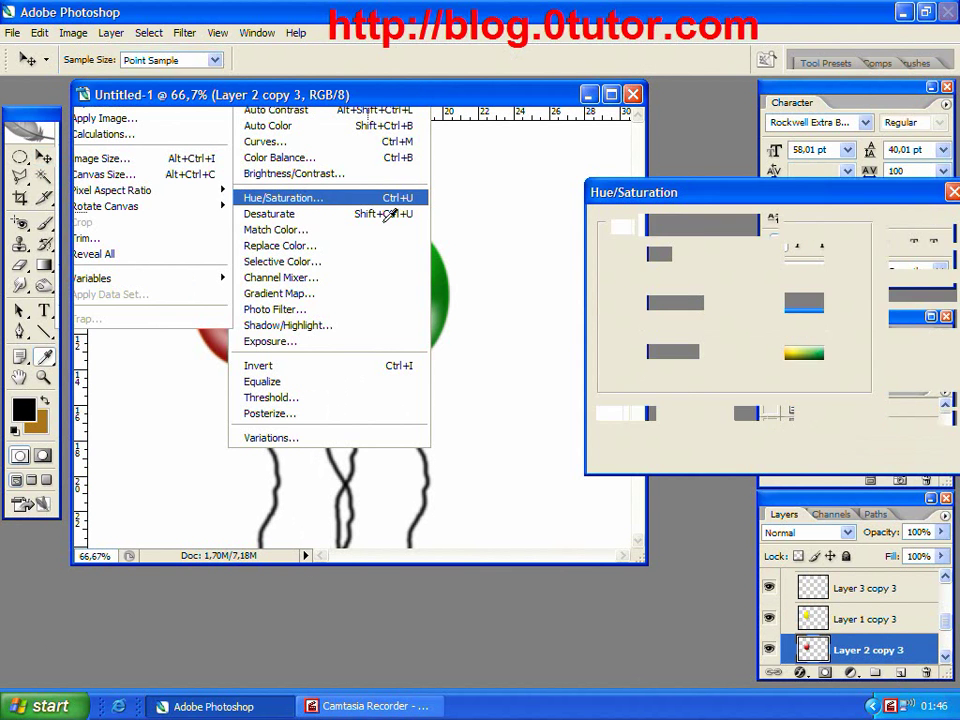
{"action": "left_click", "coordinate": [895, 399]}
{"action": "mouse_move", "coordinate": [687, 330]}
{"action": "left_mouse_down"}
{"action": "mouse_move", "coordinate": [790, 333]}
{"action": "mouse_move", "coordinate": [781, 330]}
{"action": "left_mouse_up"}
{"action": "mouse_move", "coordinate": [641, 280]}
{"action": "left_mouse_down"}
{"action": "mouse_move", "coordinate": [681, 280]}
{"action": "mouse_move", "coordinate": [666, 280]}
{"action": "left_mouse_up"}
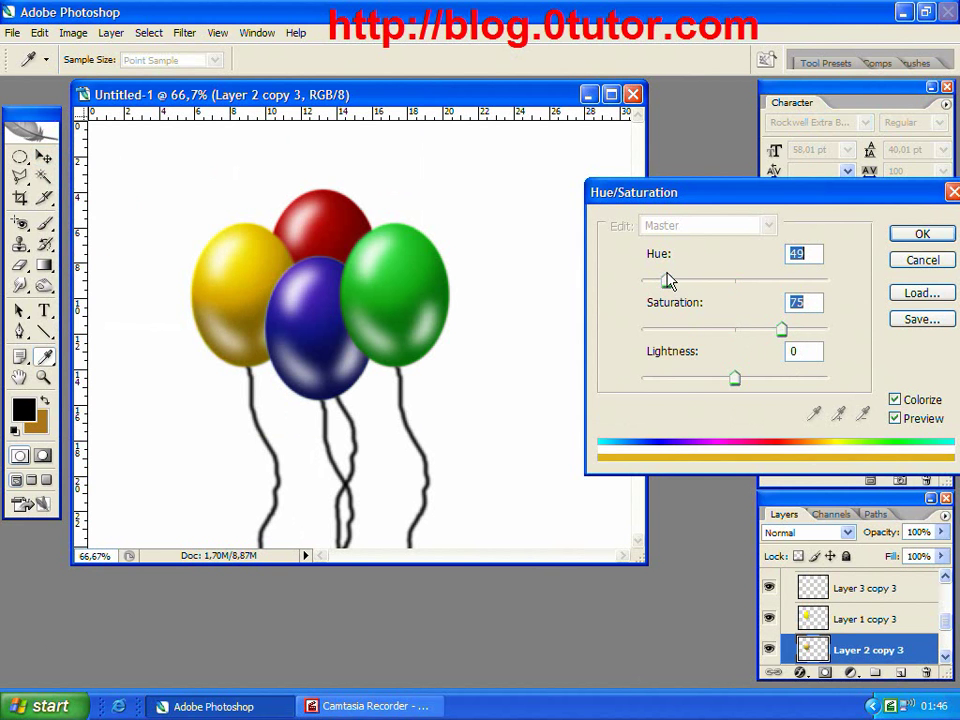
{"action": "left_click", "coordinate": [915, 236]}
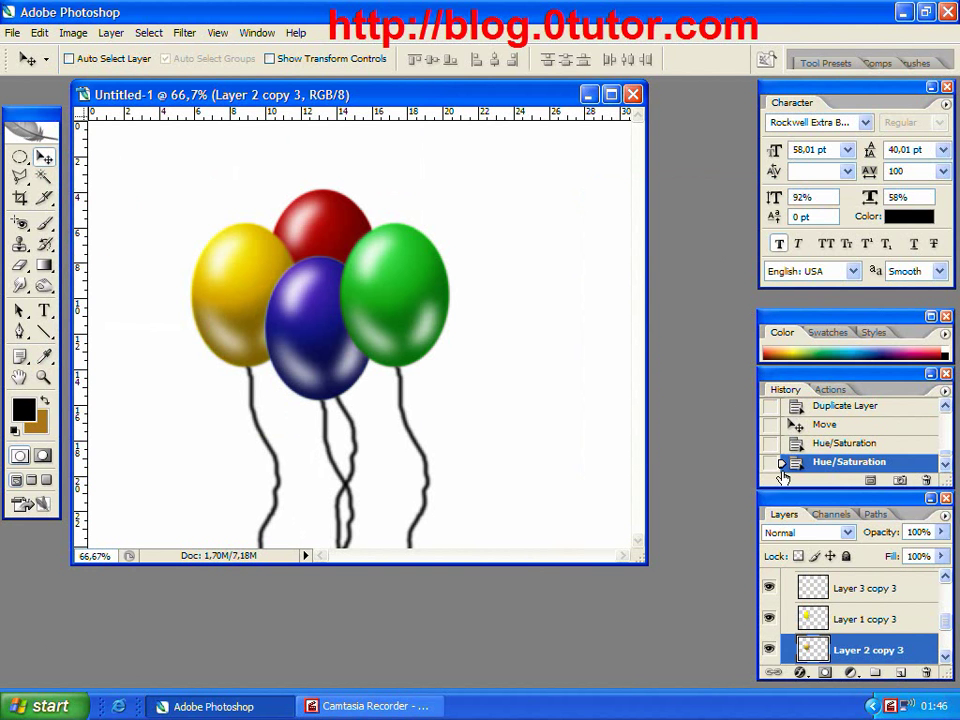
- Crop the canvas to a tight box around the four-balloon cluster
{"action": "left_click", "coordinate": [20, 197]}
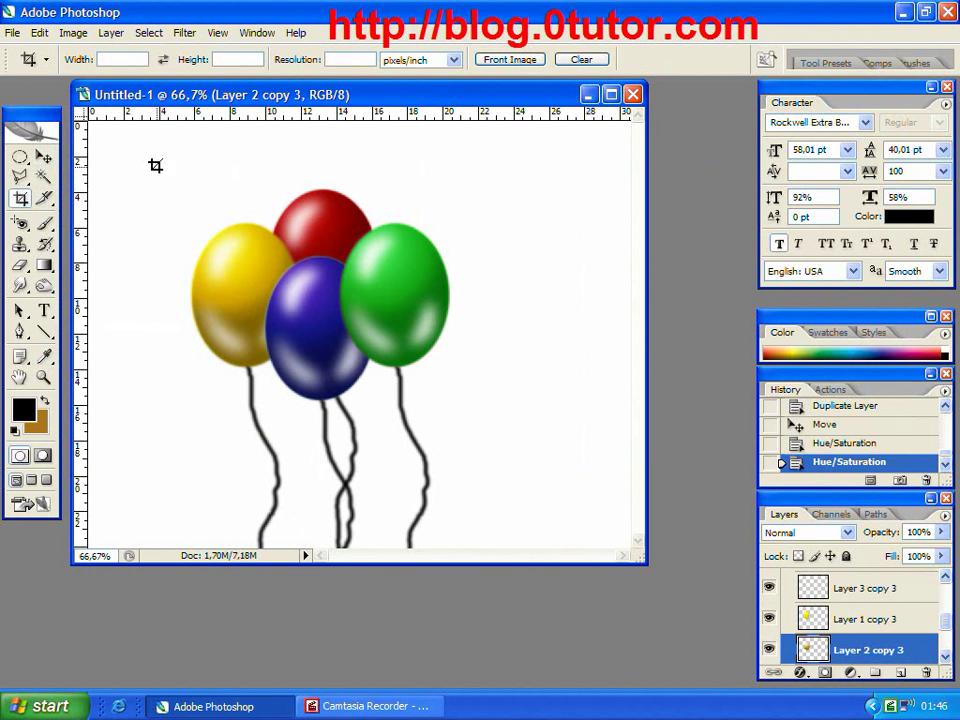
{"action": "mouse_move", "coordinate": [155, 165]}
{"action": "left_mouse_down"}
{"action": "mouse_move", "coordinate": [450, 446]}
{"action": "mouse_move", "coordinate": [499, 508]}
{"action": "left_mouse_up"}
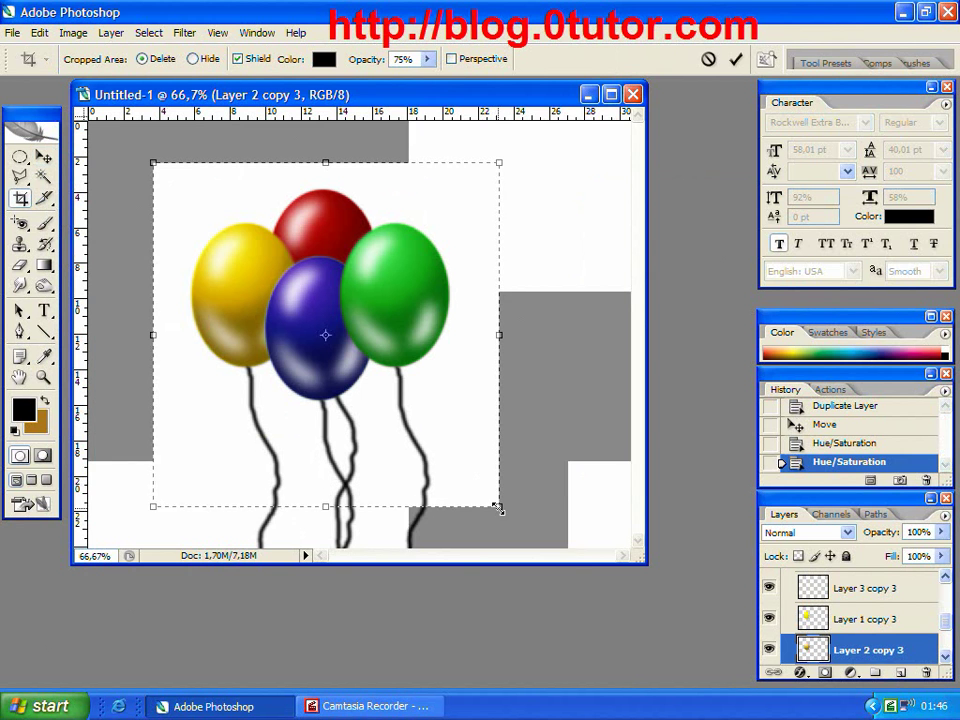
{"action": "left_click", "coordinate": [736, 60]}
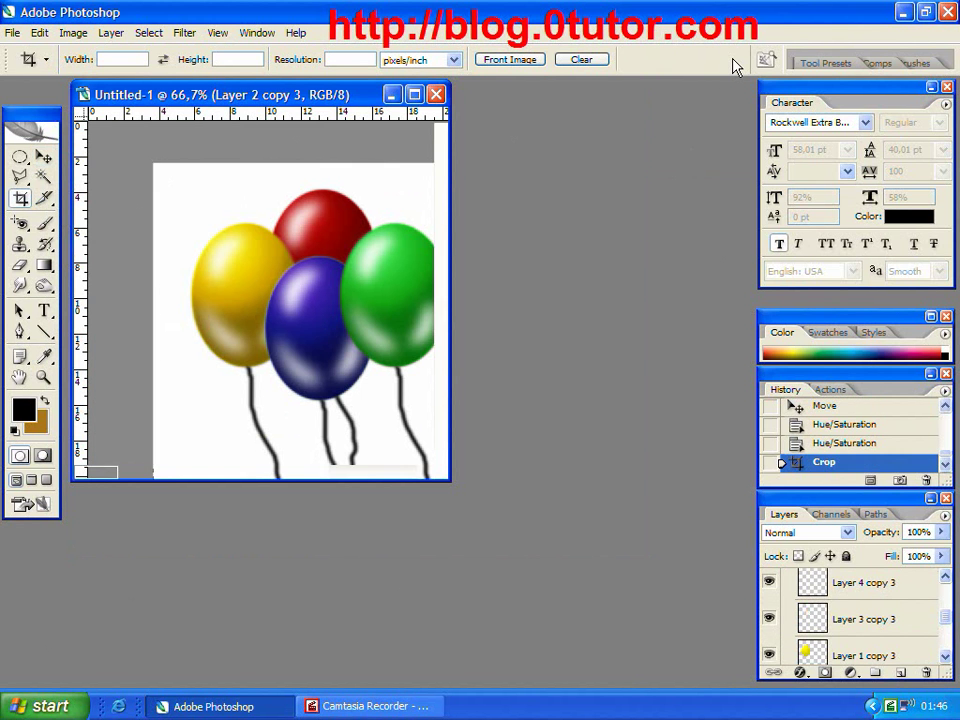